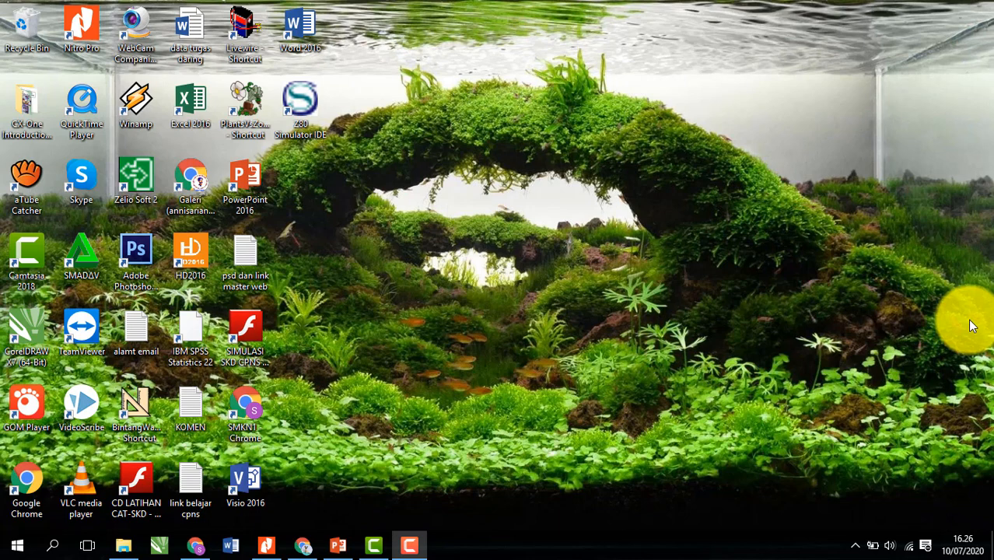
- Launch Chrome and load drive.google.com
left_click(302, 546)
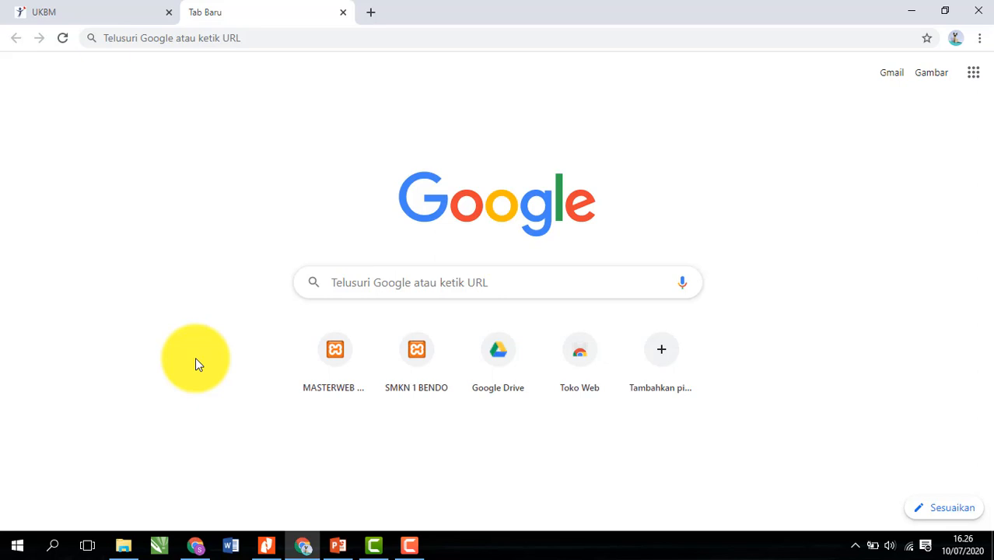
left_click(276, 38)
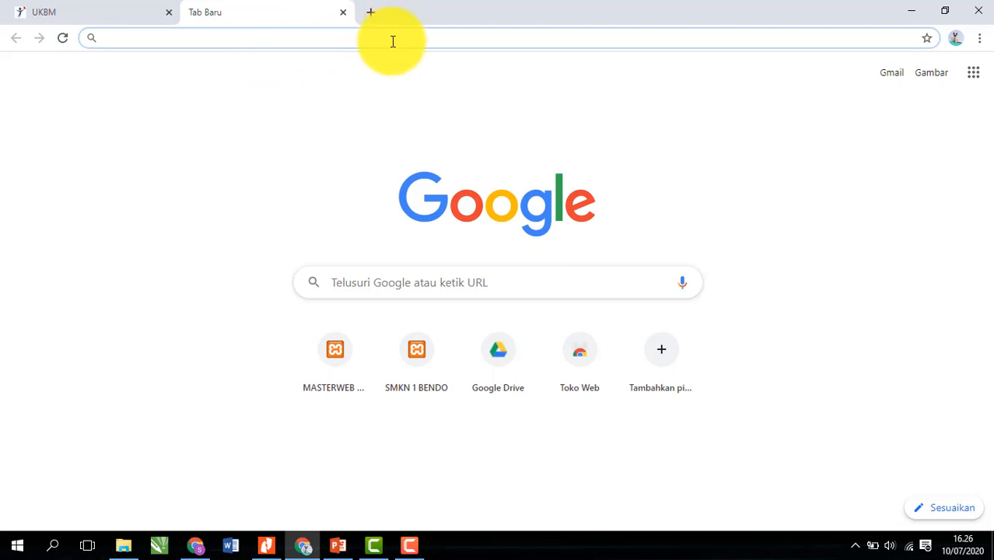
type("d")
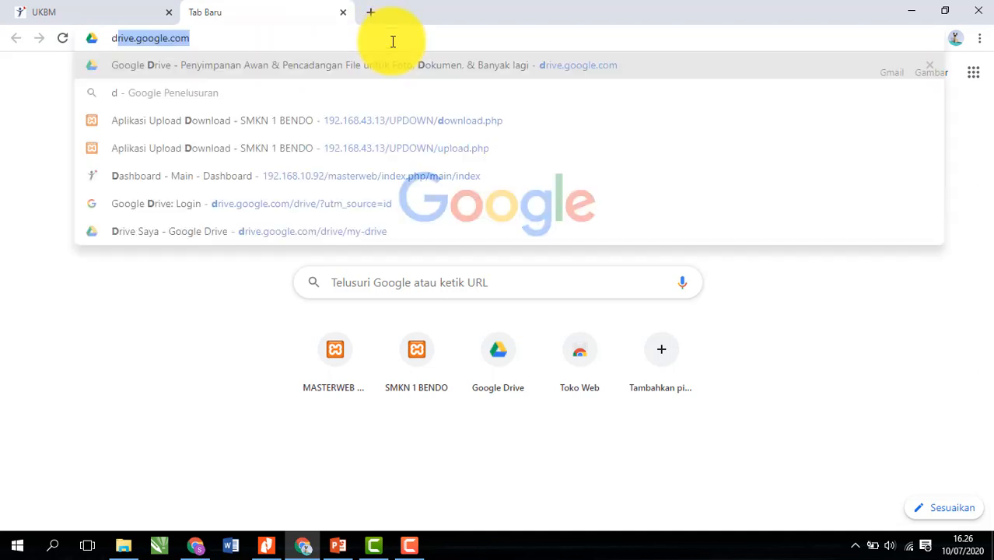
type("rive")
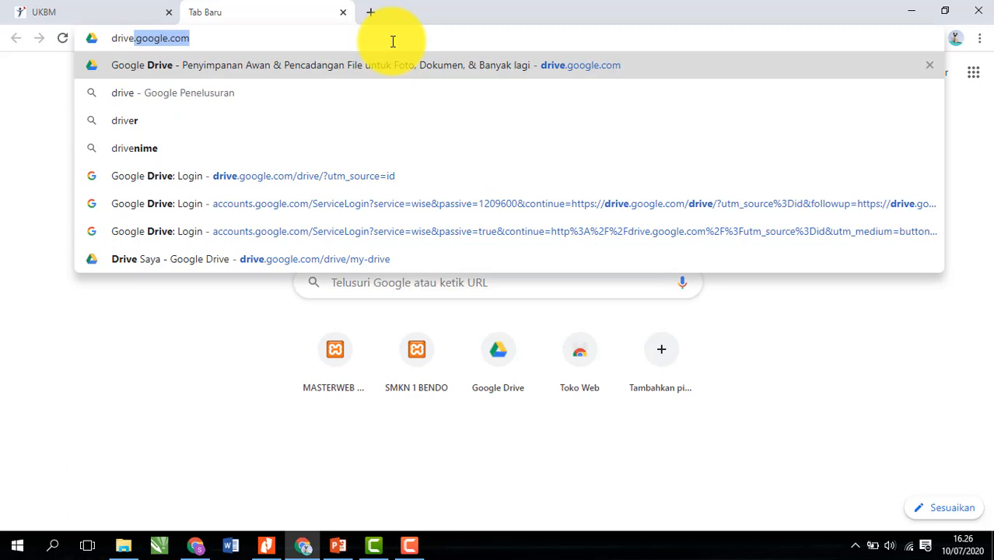
type(".go")
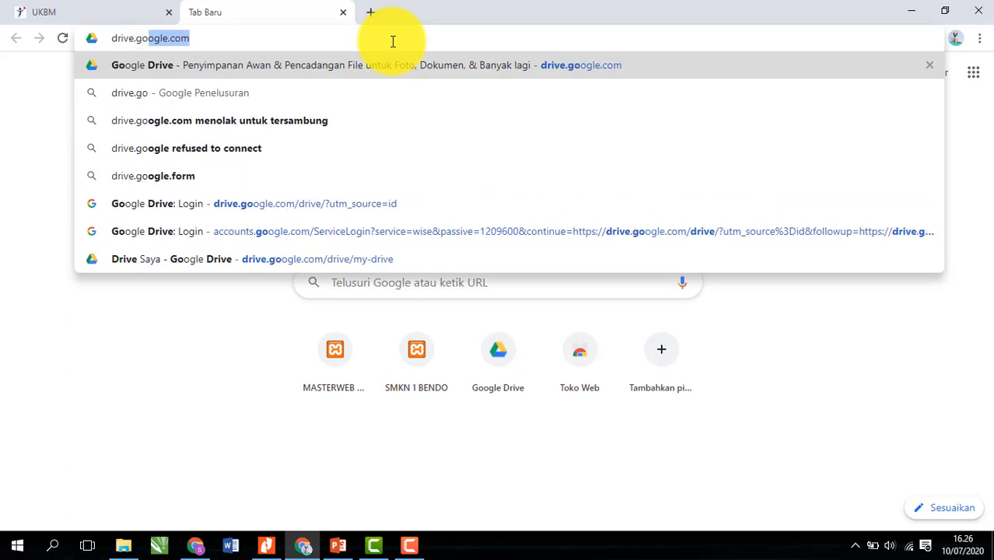
type("ogle.com")
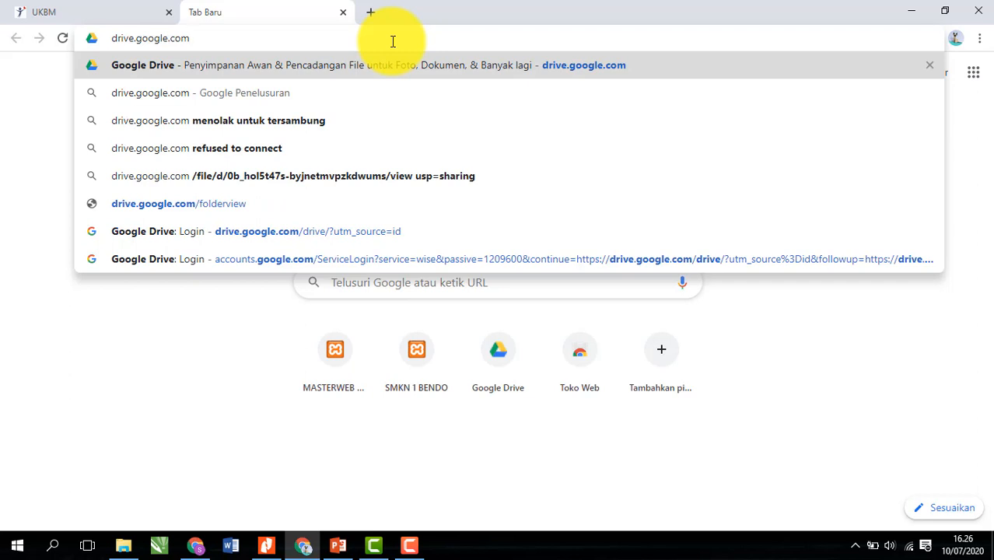
key("Return")
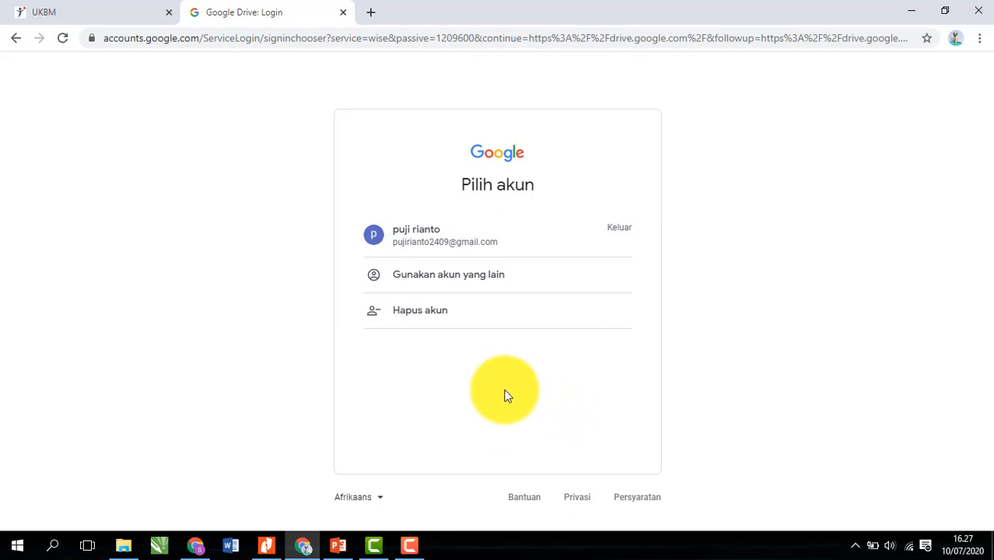
- Sign in with the listed Google account by entering its password
left_click(470, 249)
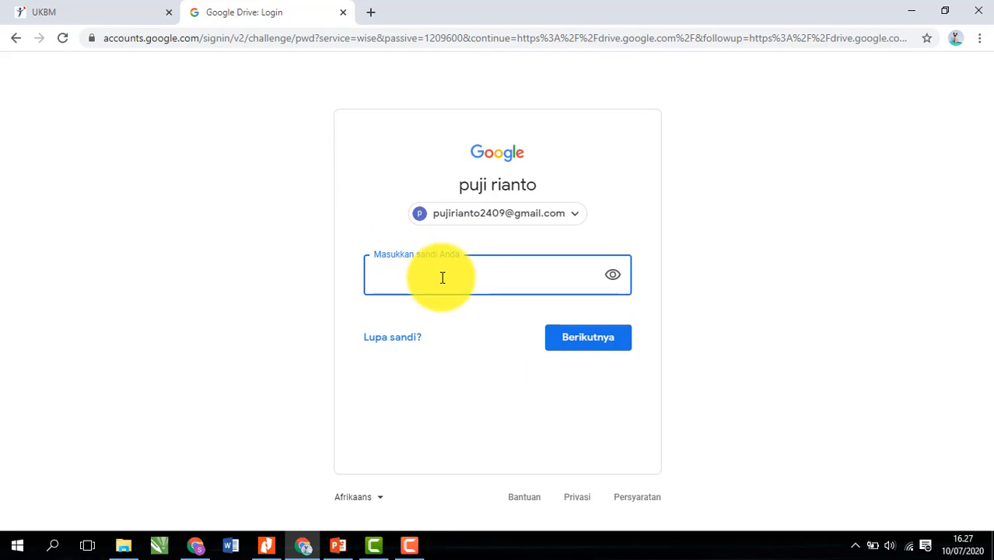
type("•")
key("BackSpace")
type("•••••••")
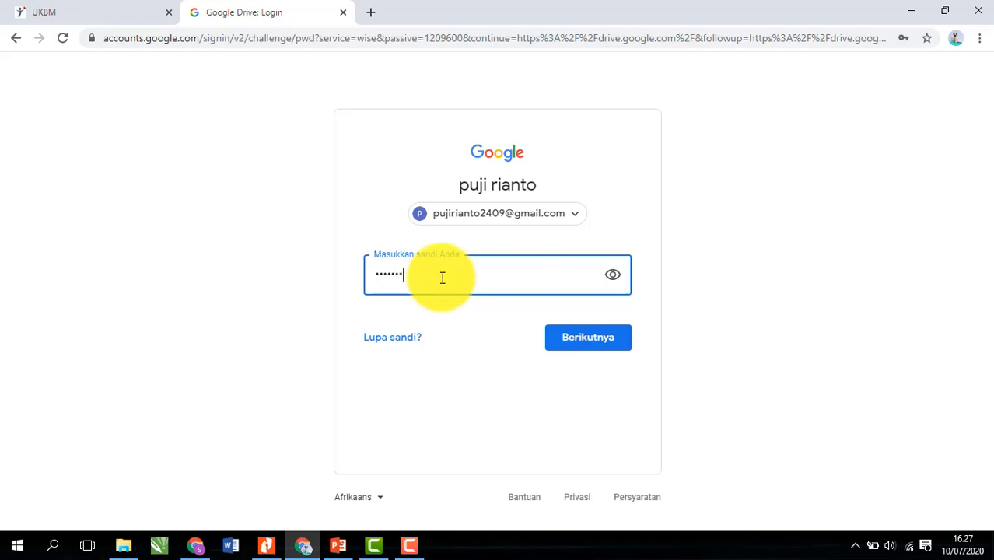
type("•••••")
left_click(590, 345)
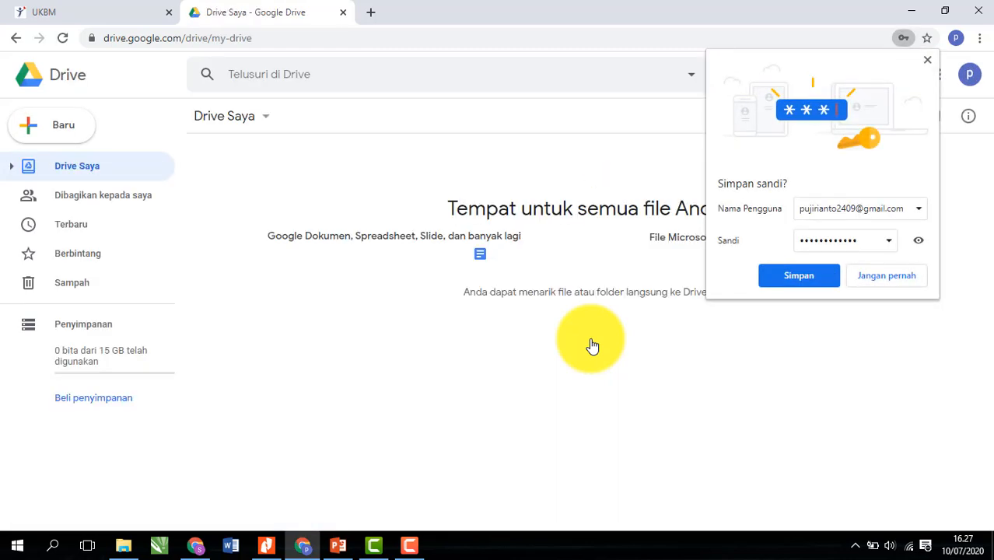
- Dismiss the save-password offer and show the Google Formulir options under New > Lainnya
left_click(928, 61)
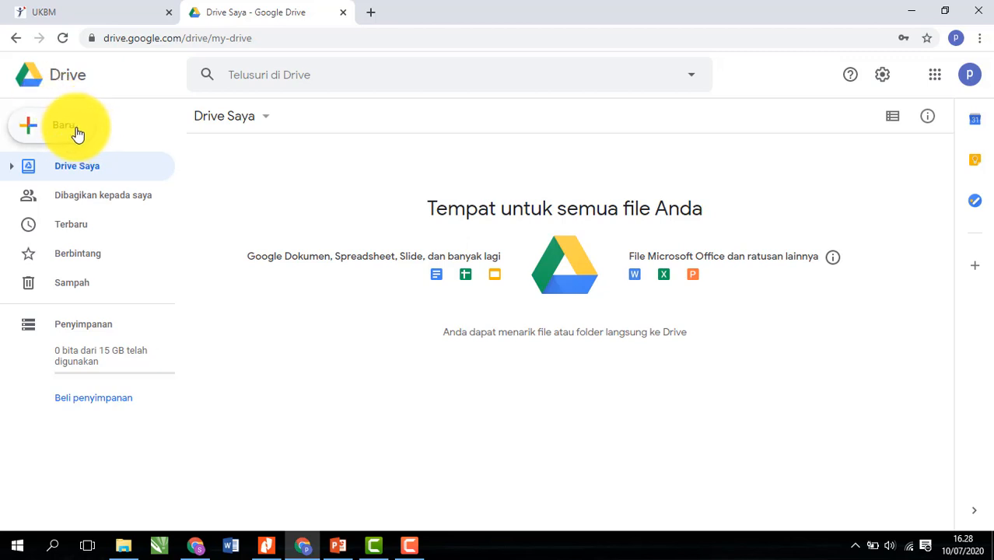
left_click(83, 136)
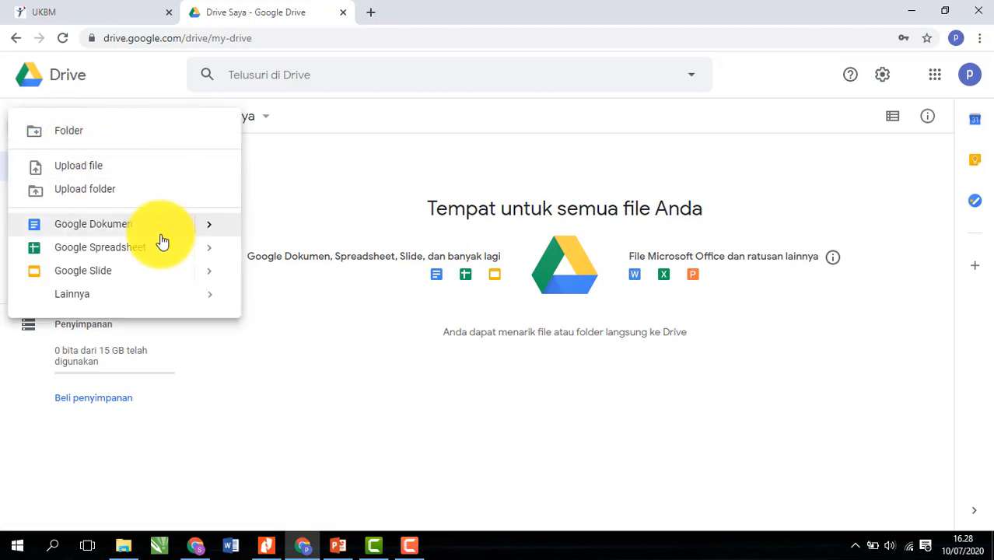
mouse_move(151, 303)
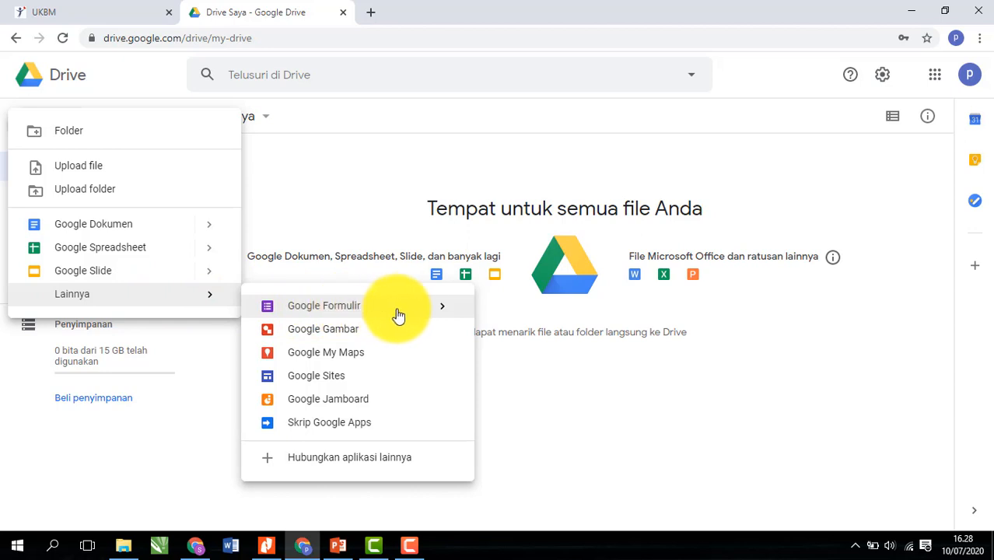
mouse_move(429, 310)
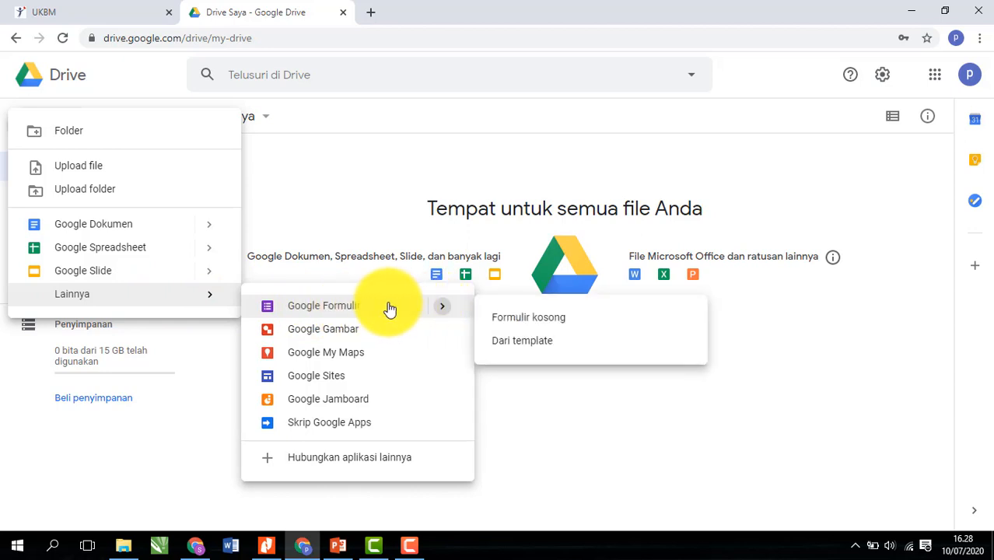
- Create a Formulir kosong (blank form) and close the new-Forms introduction popup
left_click(506, 327)
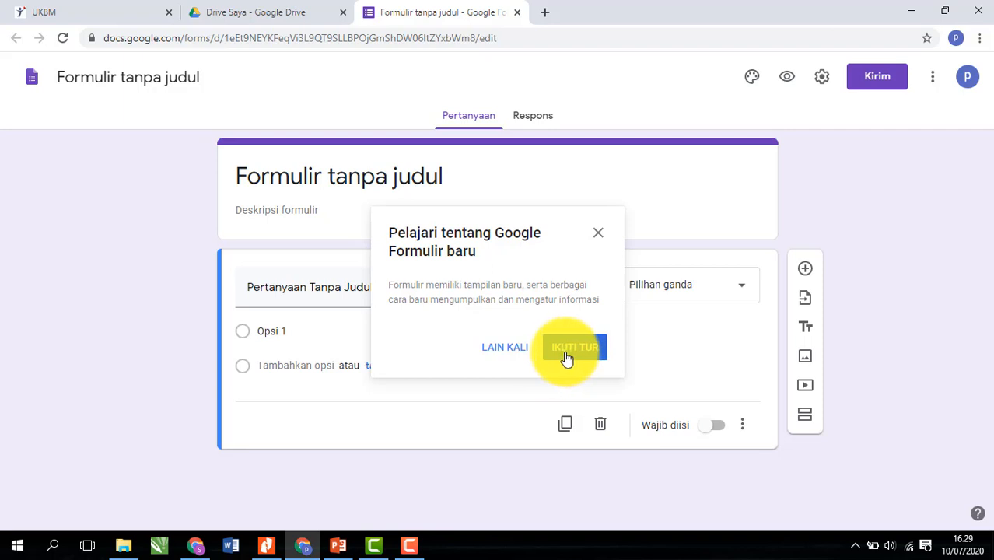
left_click(597, 234)
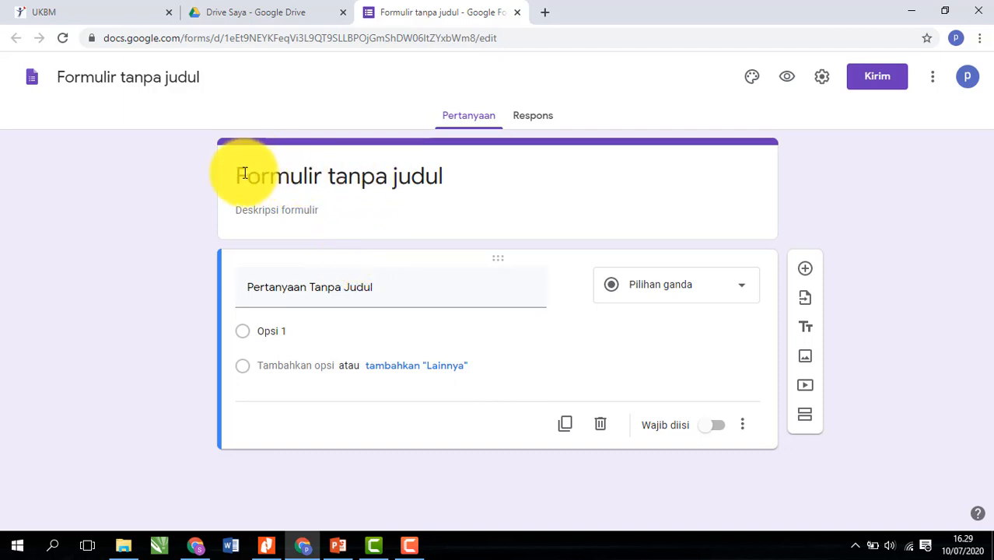
- Replace 'Formulir tanpa judul' with the title 'Instalasi Tenaga Listrik XI Pertemuan 1'
left_click(388, 180)
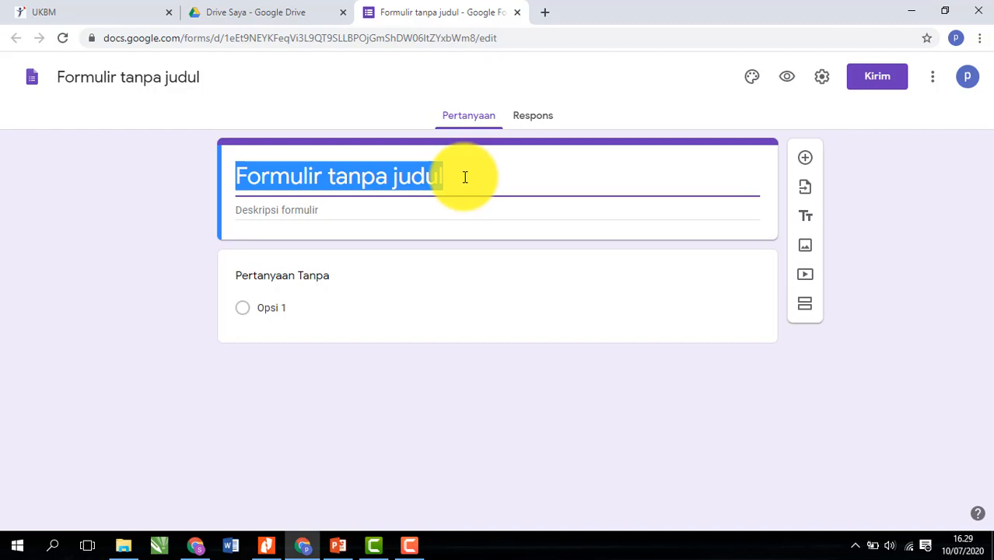
key("BackSpace")
type("Int")
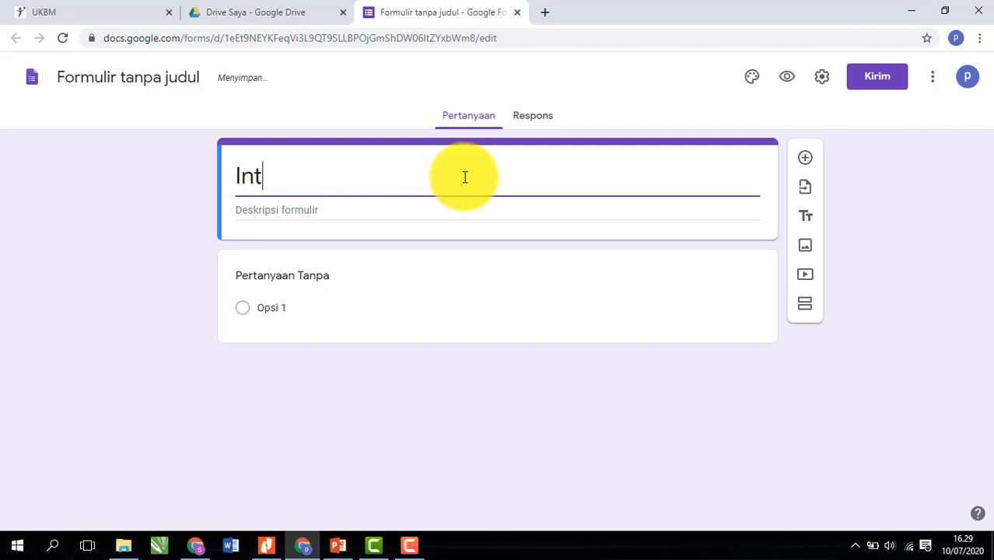
key("BackSpace")
type("stalas")
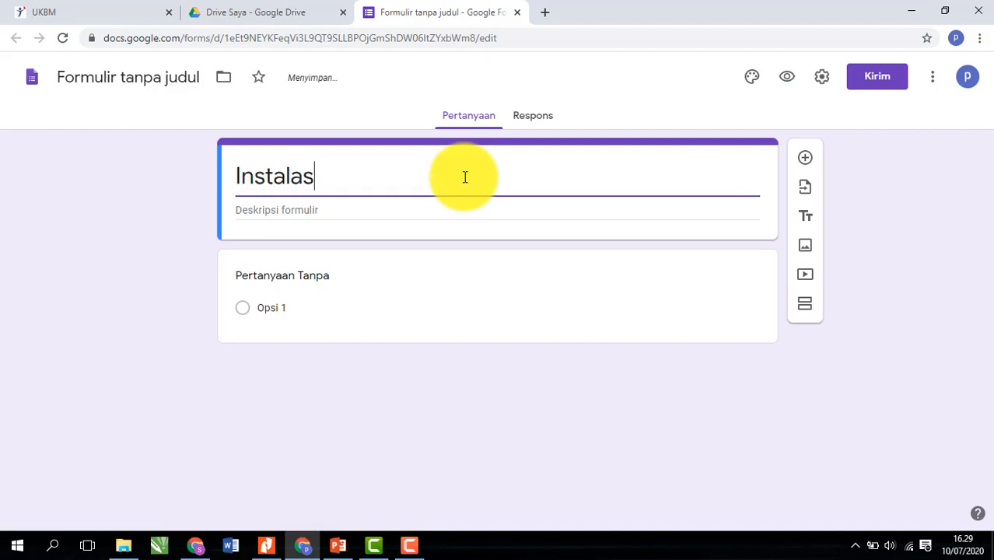
type("i Tenaga L")
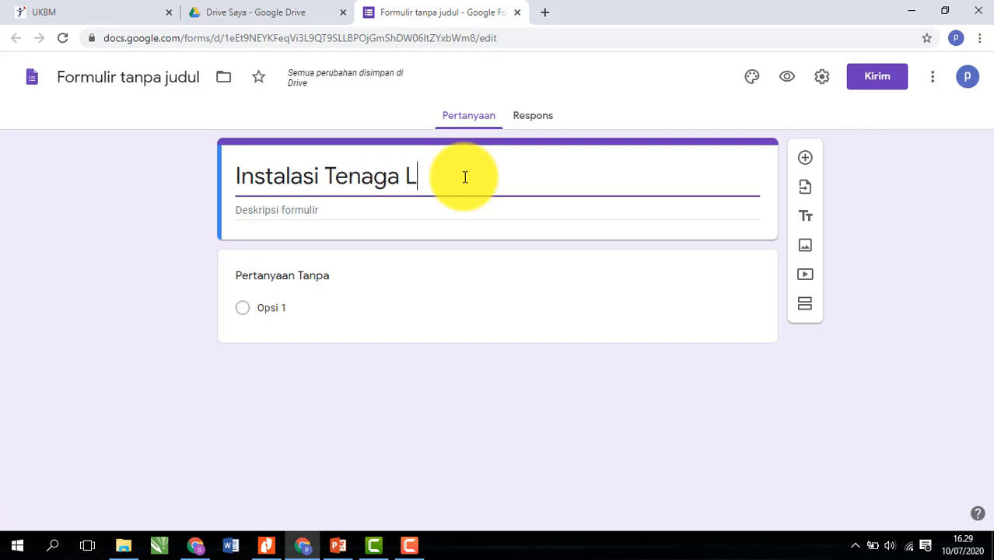
type("istrik")
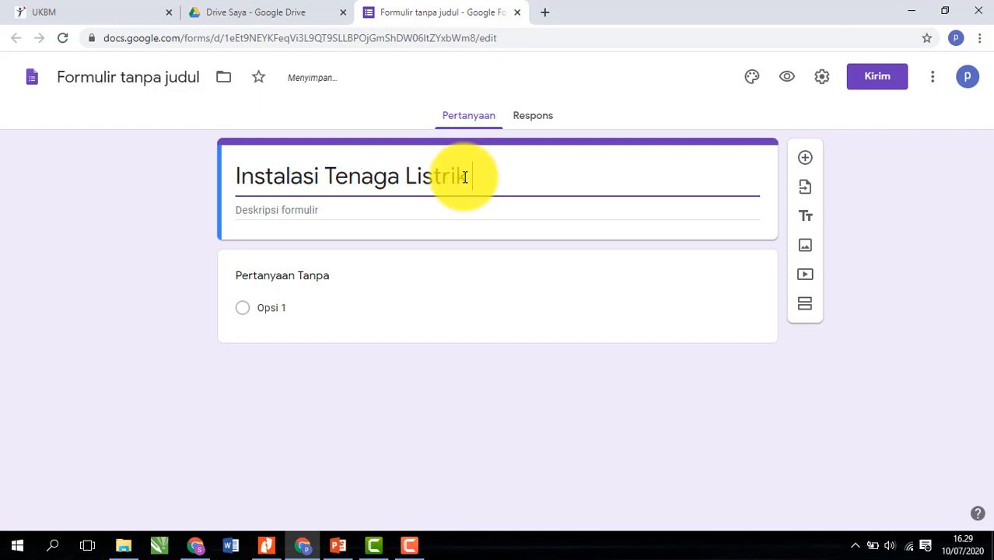
type(" X")
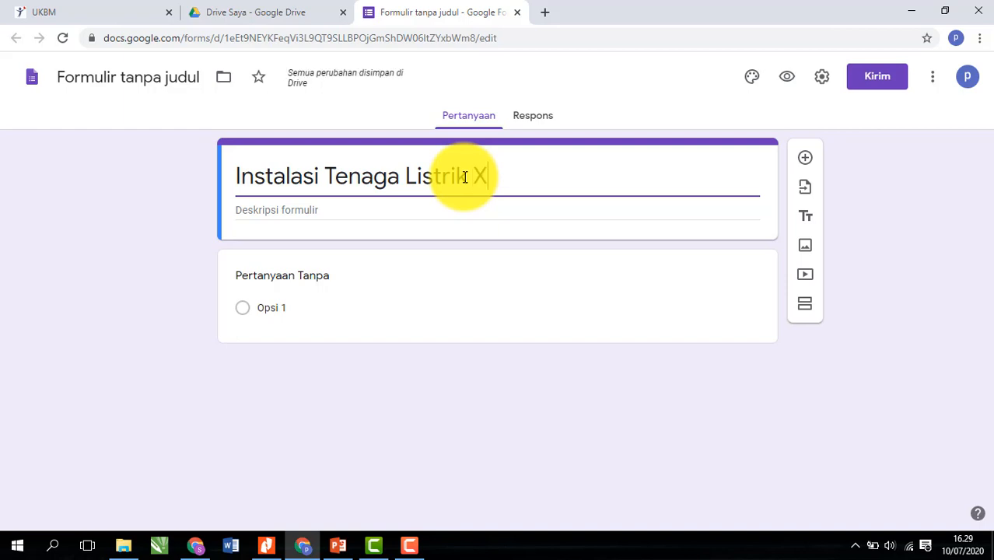
type("I ")
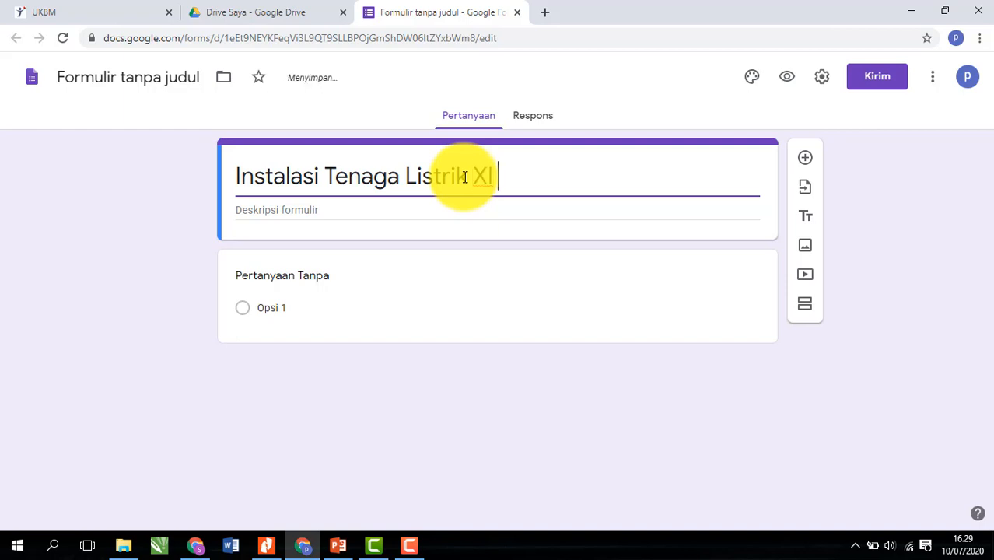
type("Pertemuan ")
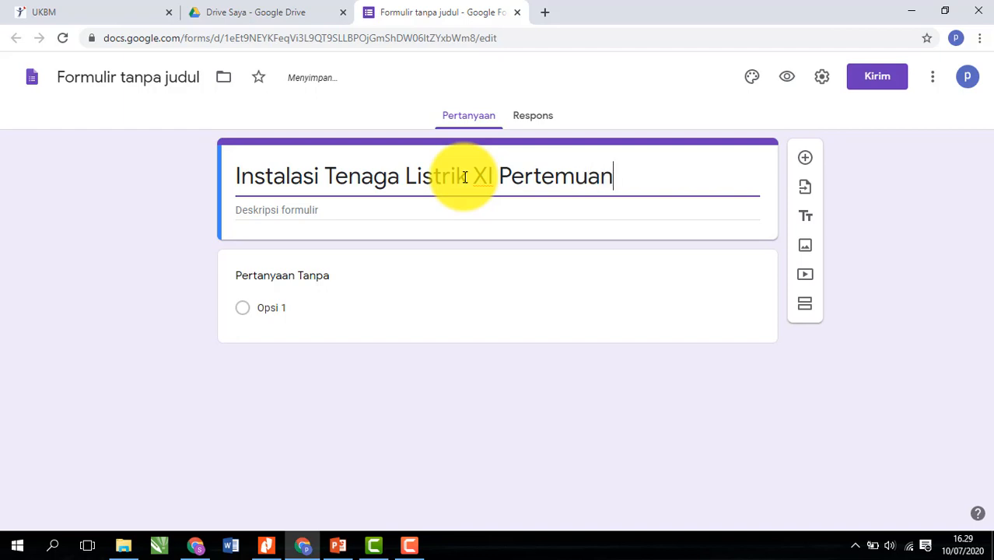
type("I")
key("BackSpace")
type("1")
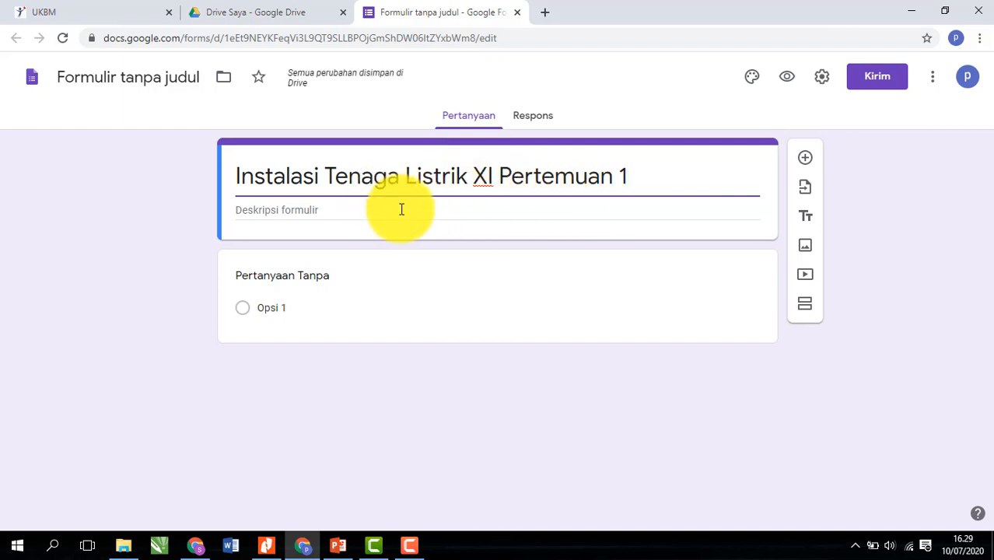
left_click(346, 207)
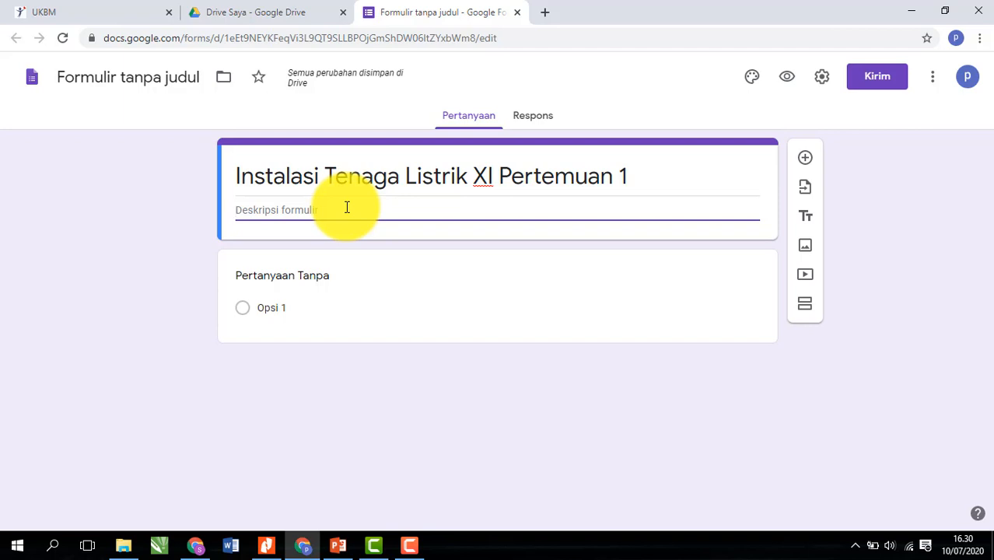
- Write 'Hallo Anak-anak' and ask students to watch the Instalasi Tenaga Listrik Kelas XI video below
type("H")
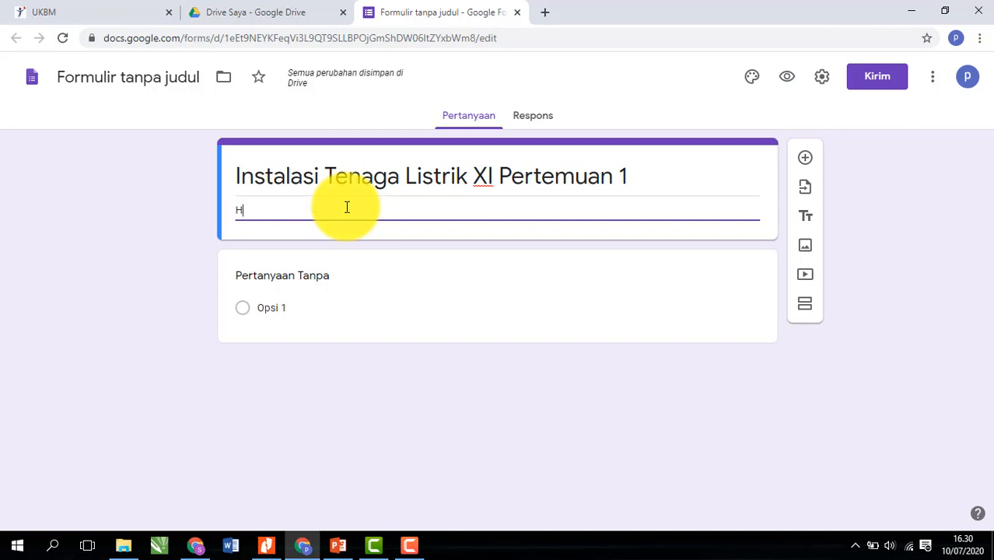
type("allo ")
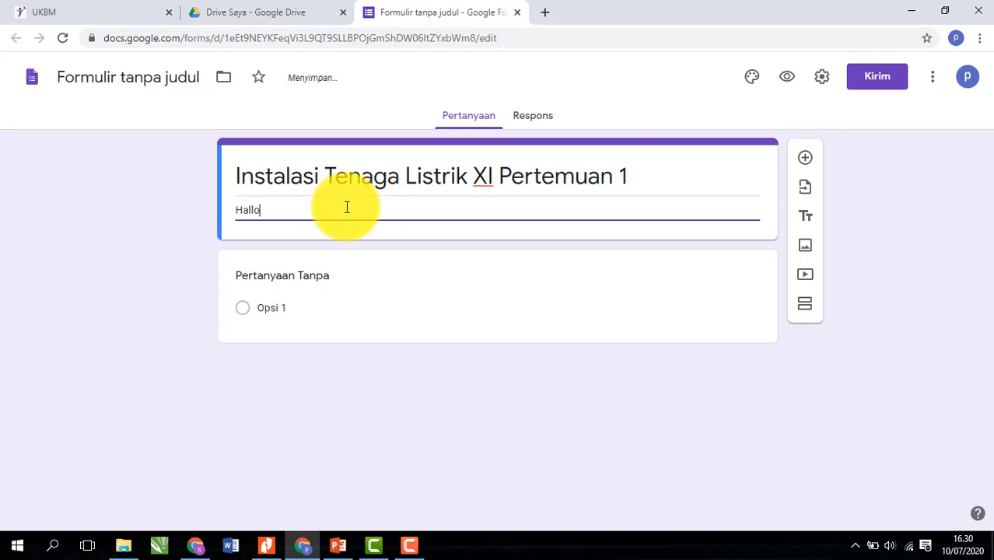
type("Anak-anak")
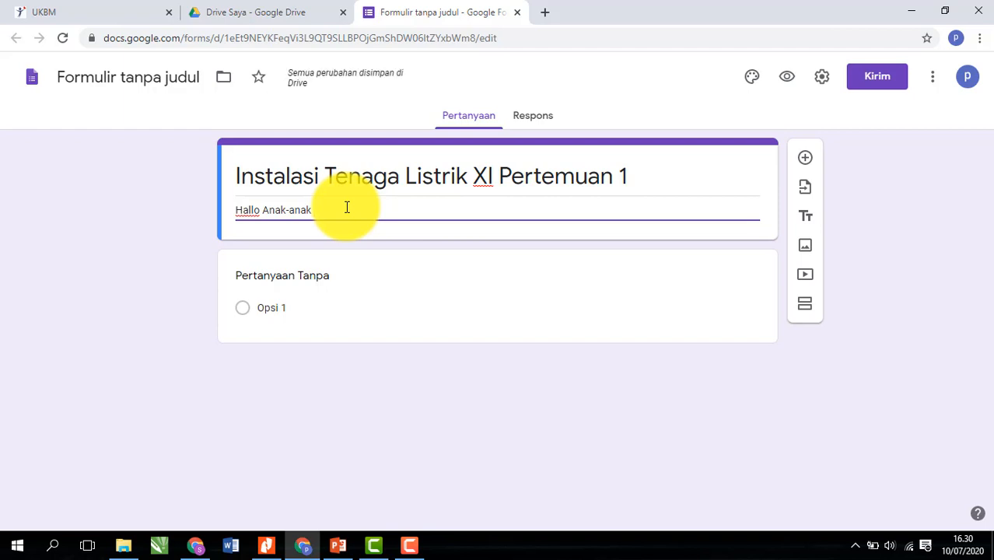
type("Si")
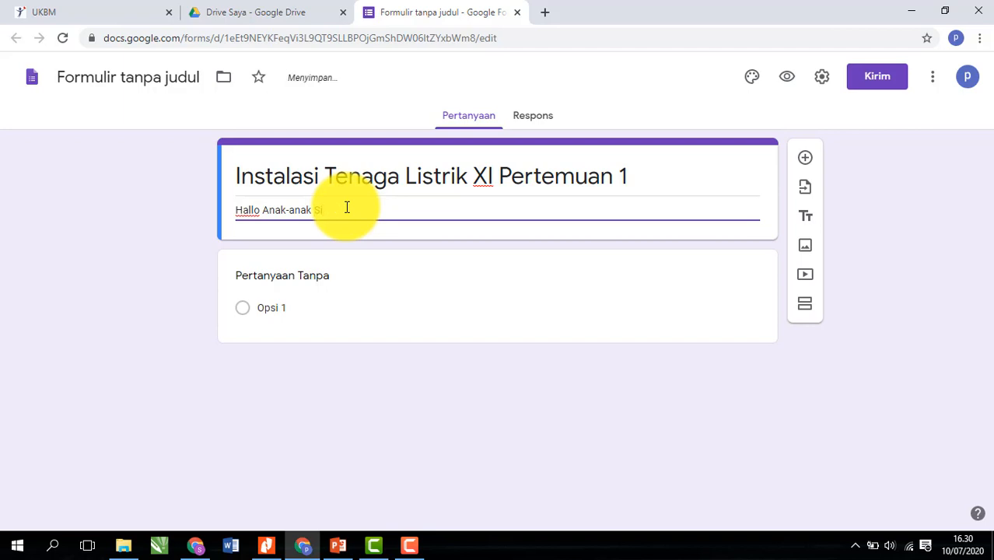
type("alakan disimak Video pembe")
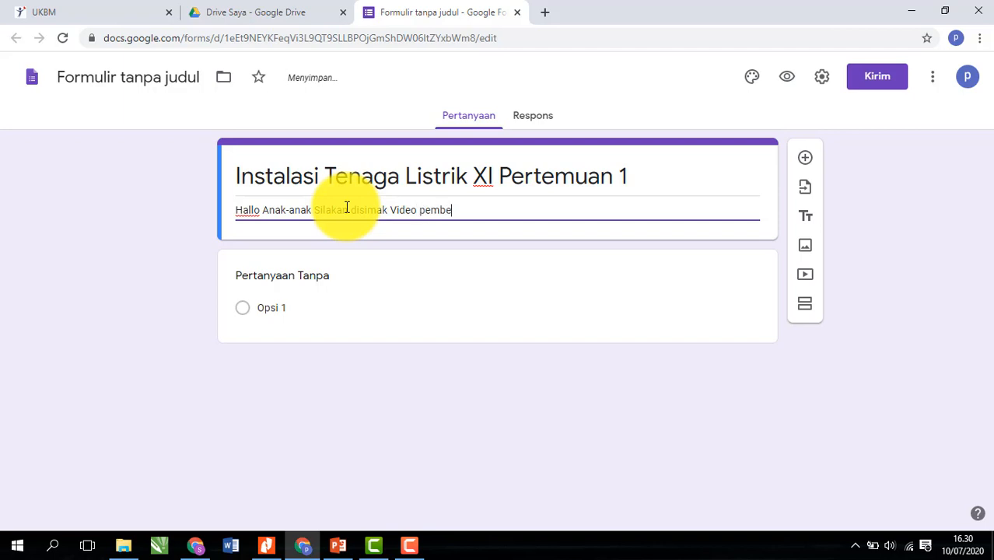
type("lajaran Mata Pelaja")
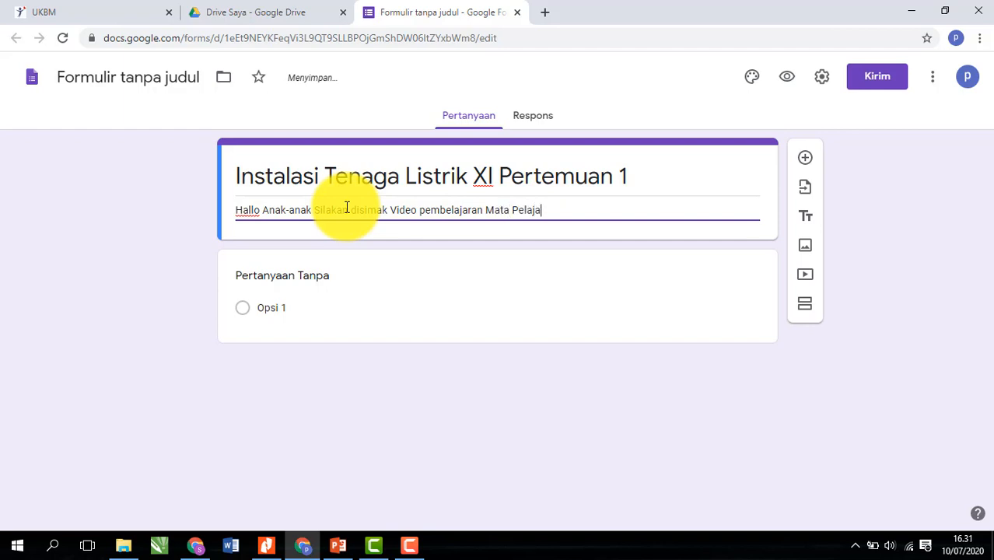
type("ran Instalas")
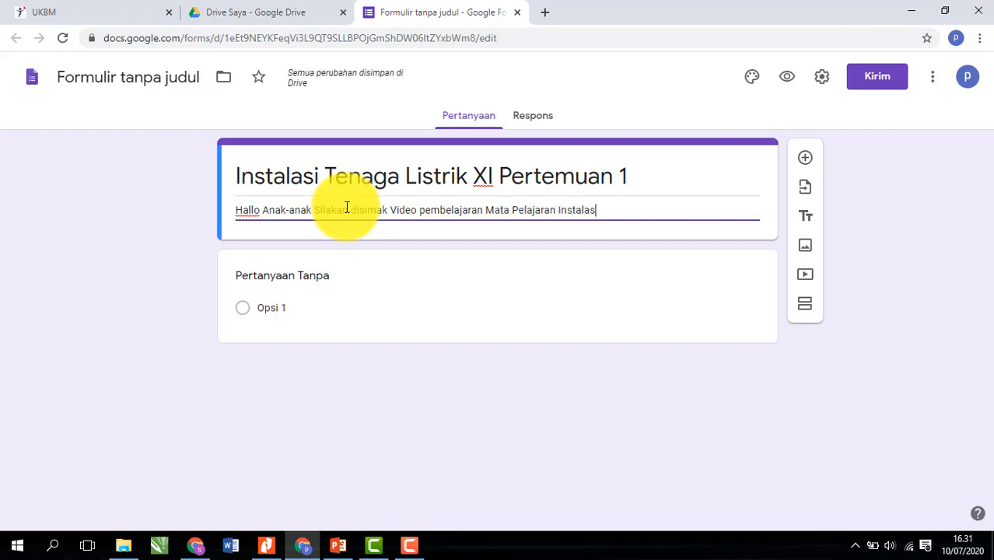
type("i Tenaga Listrik Kel")
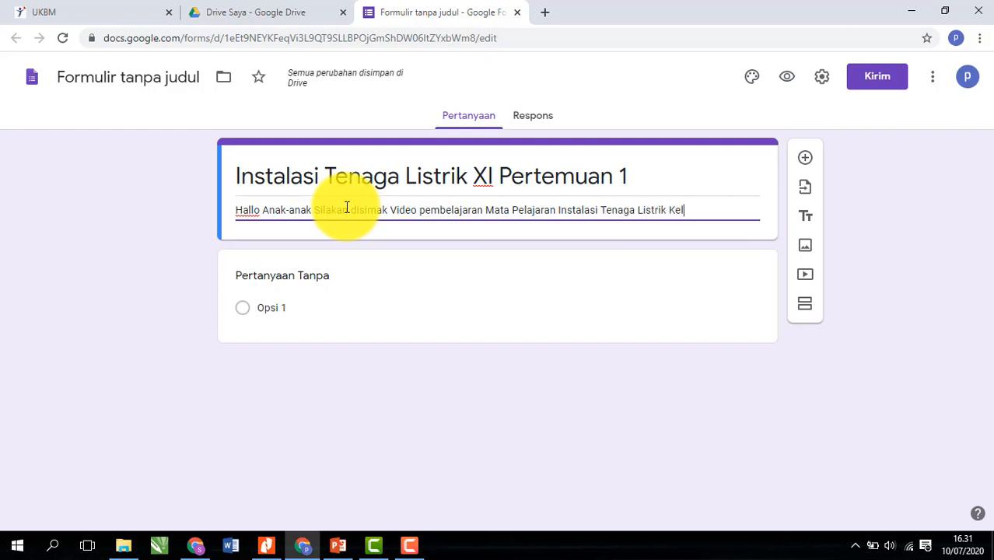
type("as X")
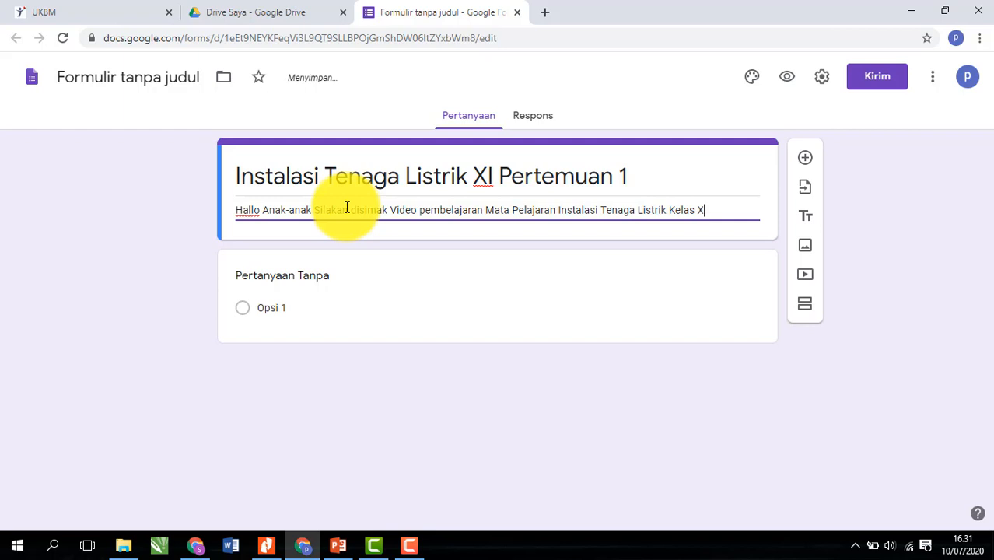
type("I Pertem")
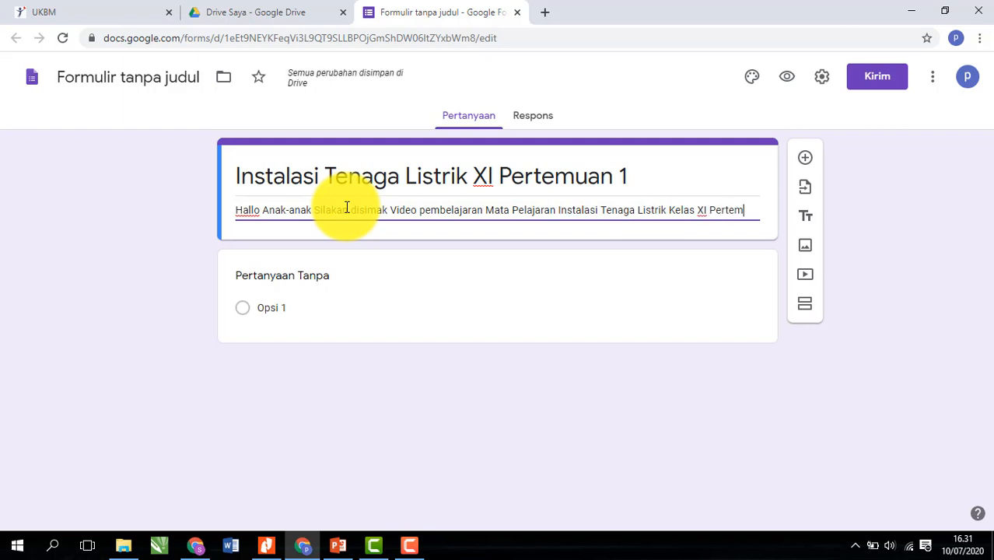
type("uan Di")
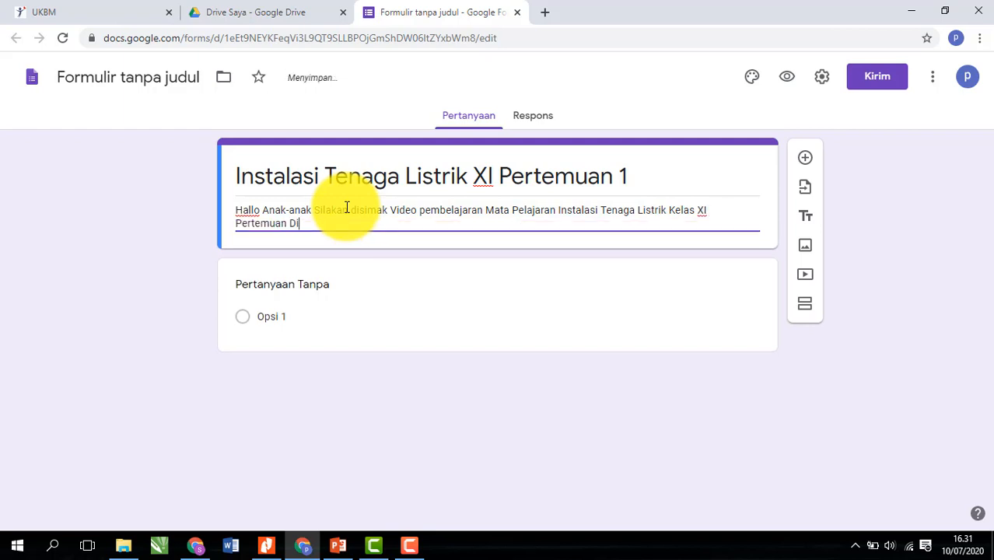
key("BackSpace")
type("1 dibawah ini")
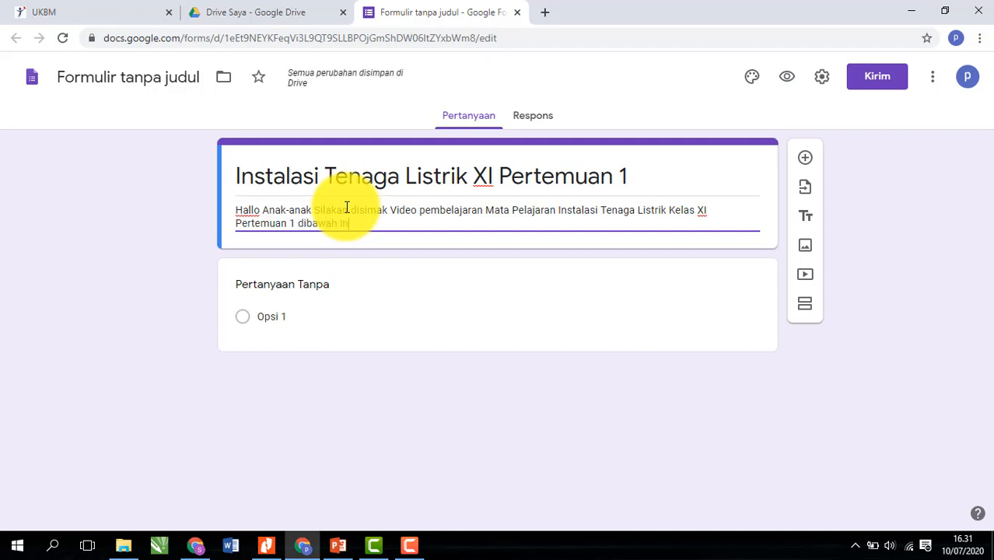
type(".")
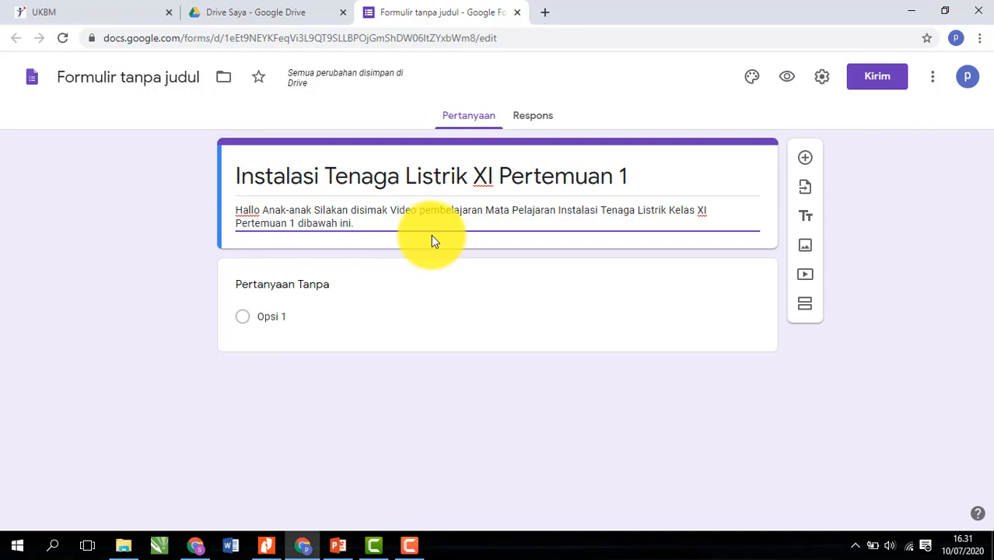
- Add that students should do the independent assignment and upload it in this form
type("Dan ")
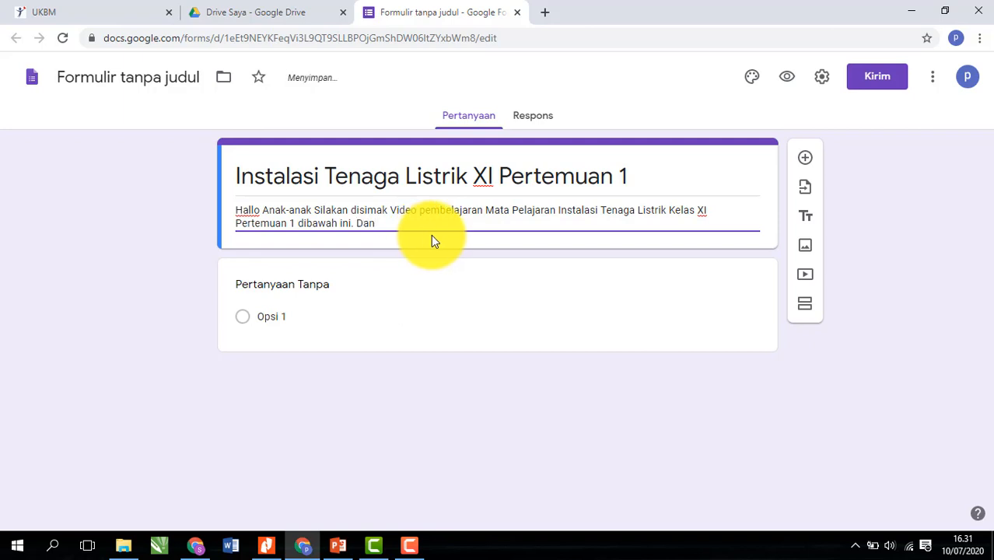
type("dia")
type("khir pembelaj")
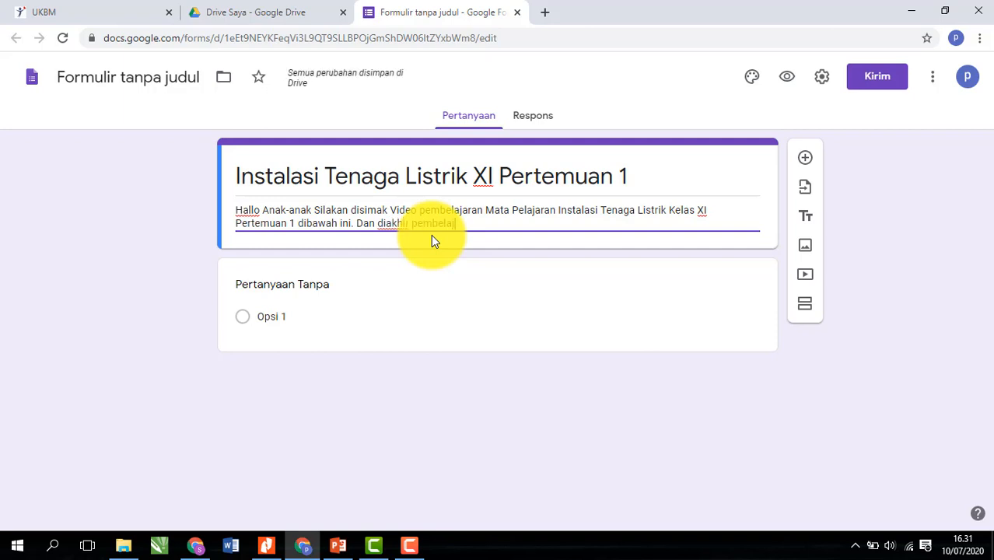
type("aran silakan untuk me")
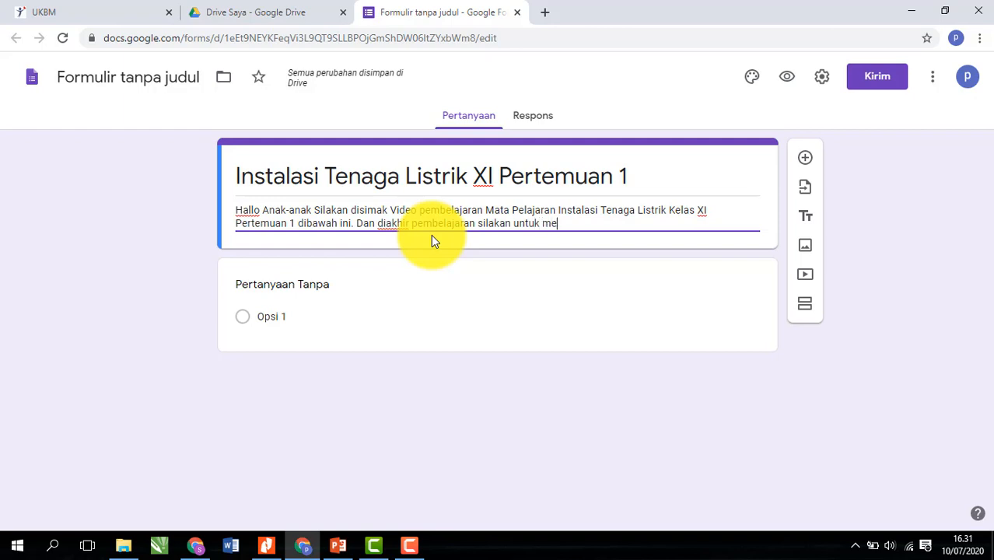
type("ngerjakan penugasan")
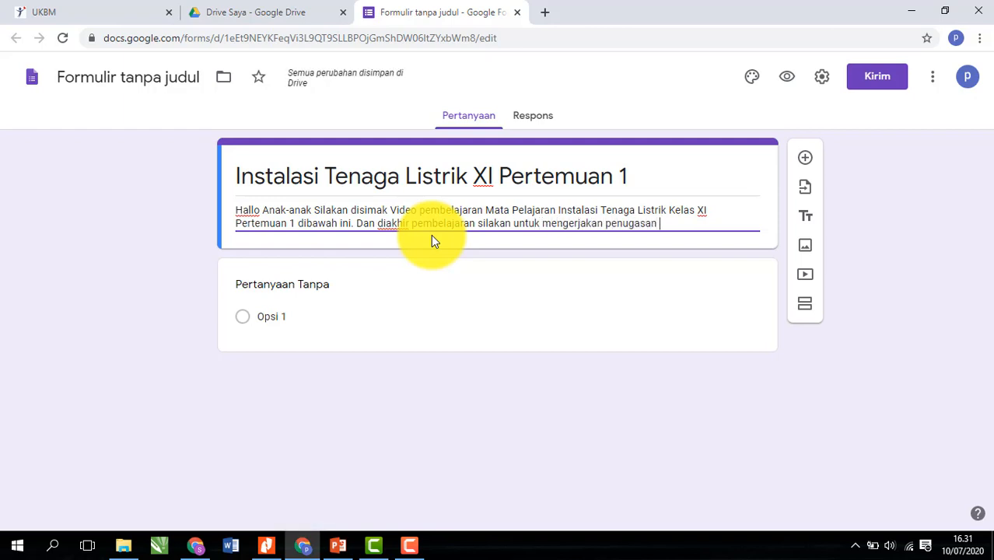
type(" mandiri den")
key("BackSpace")
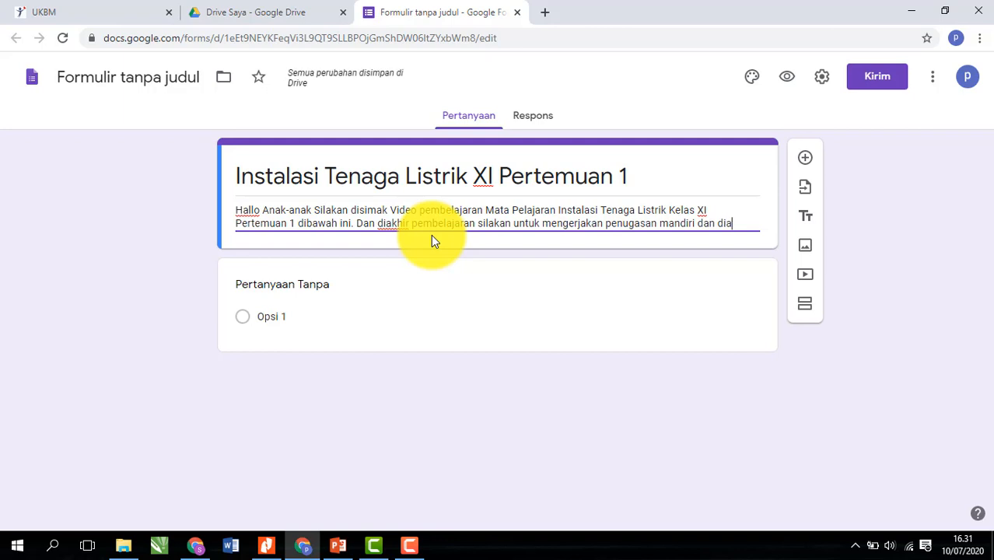
type("asil")
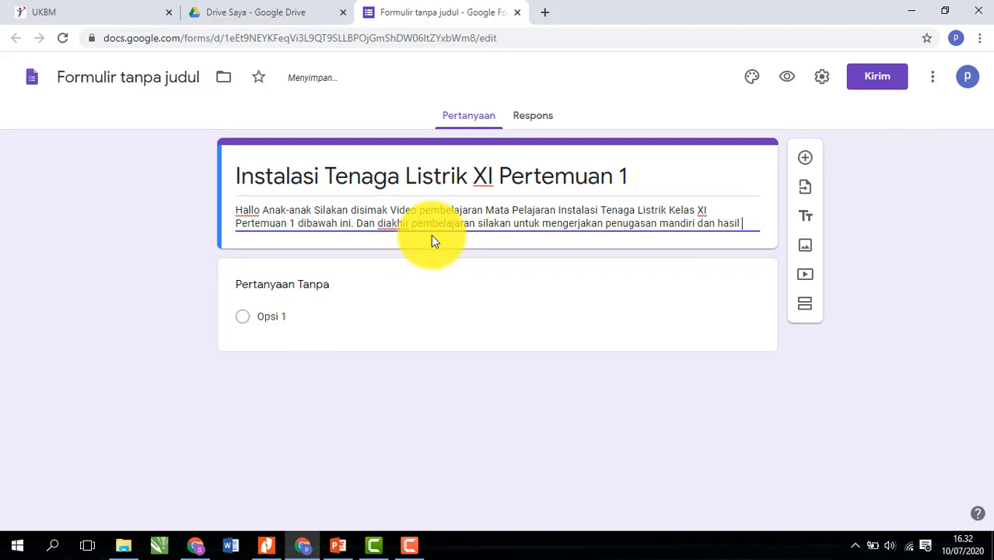
type("penugasa")
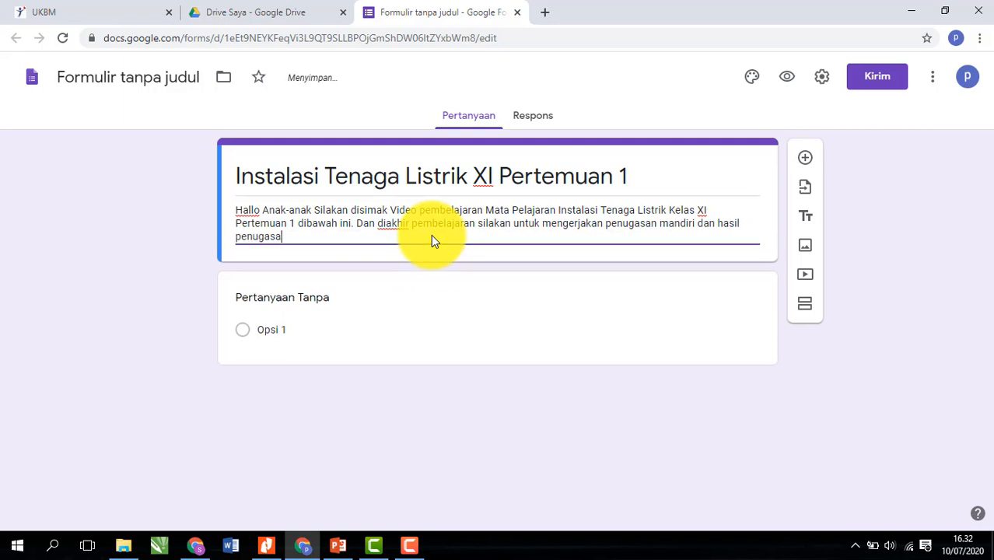
type("n diupla")
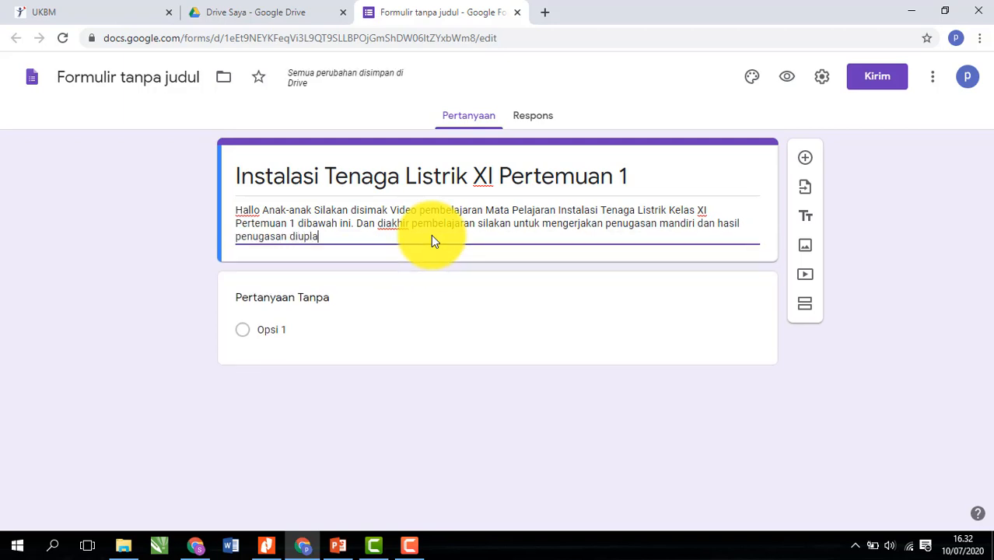
key("BackSpace")
key("BackSpace")
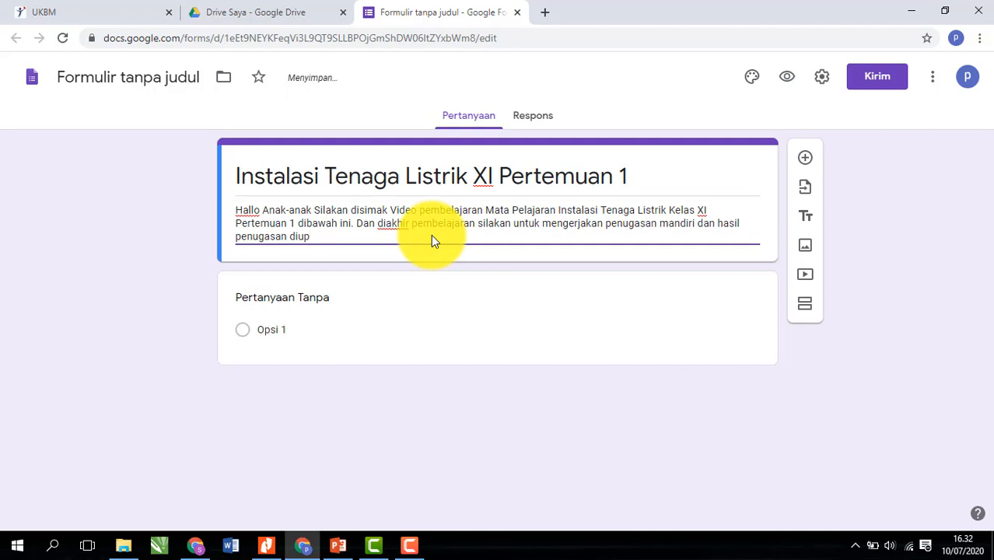
type("load i")
key("BackSpace")
type("di kolom")
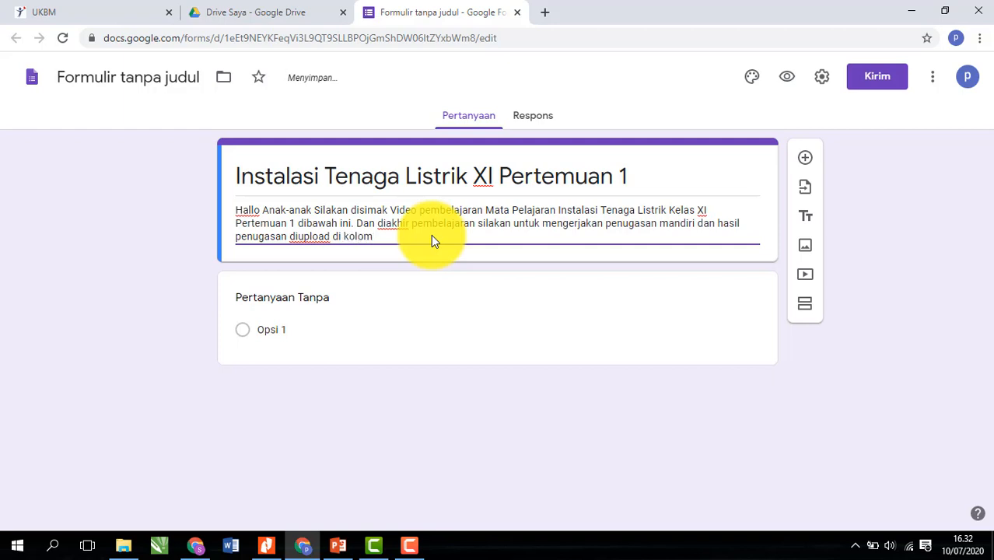
type(" upload dib")
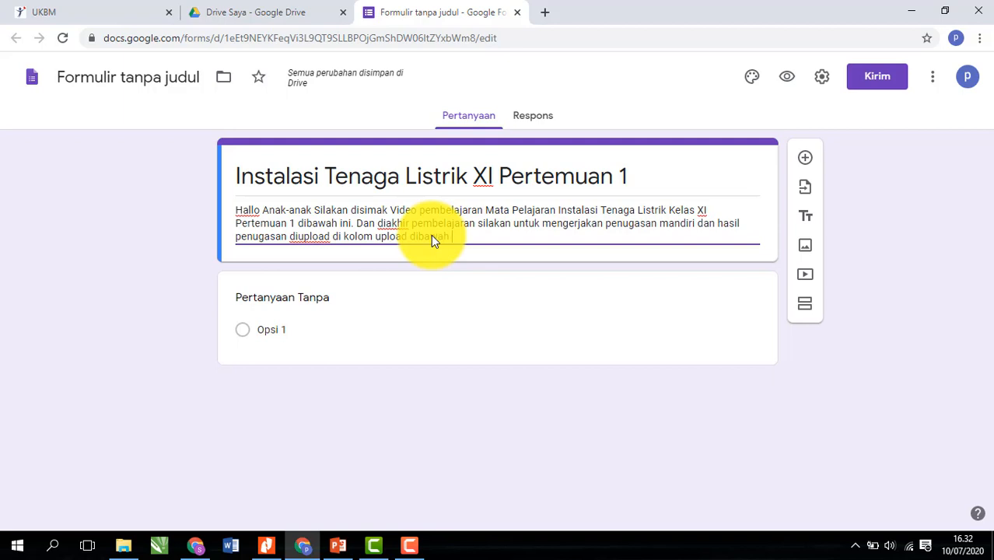
type("awah")
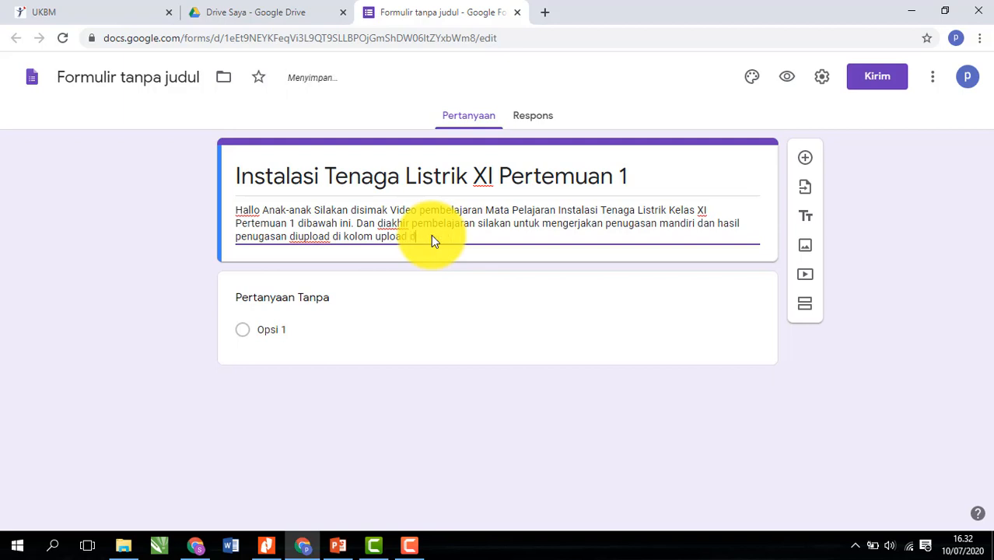
type("di formulir")
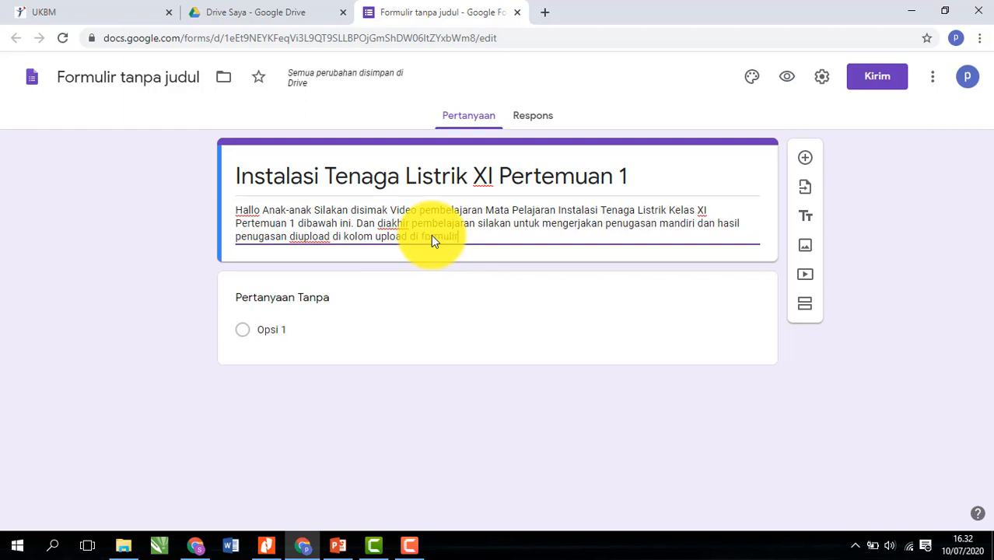
type(" ini")
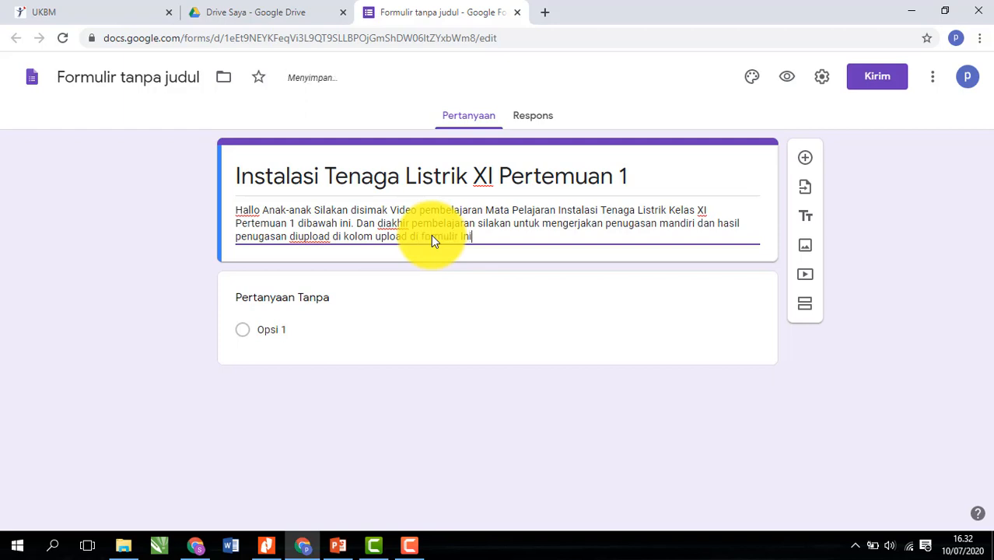
type(". Selamat Belajar anak")
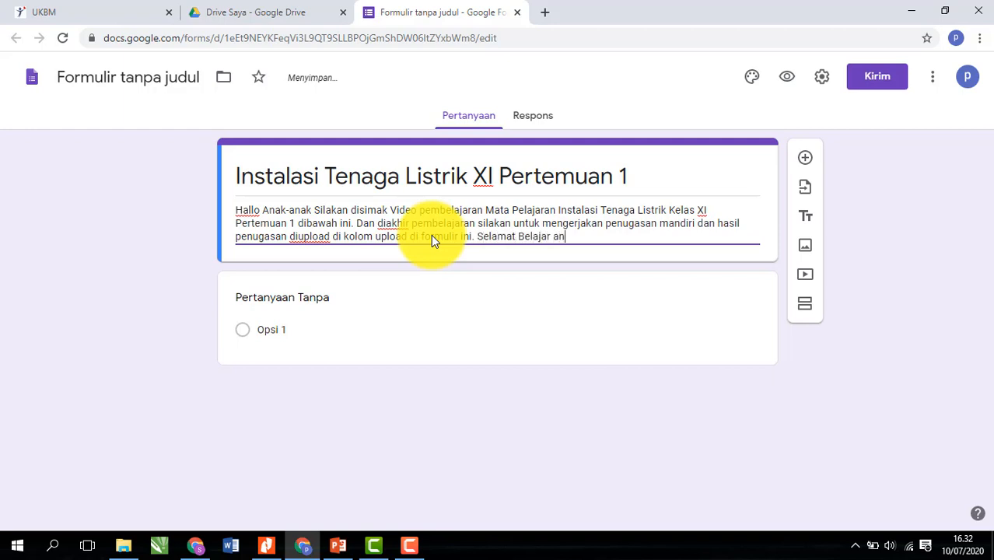
- End the description with 'Selamat Belajar anak-anak ku dan tetap semangat.'
key("BackSpace")
key("BackSpace")
type("ak-anak ku dan te")
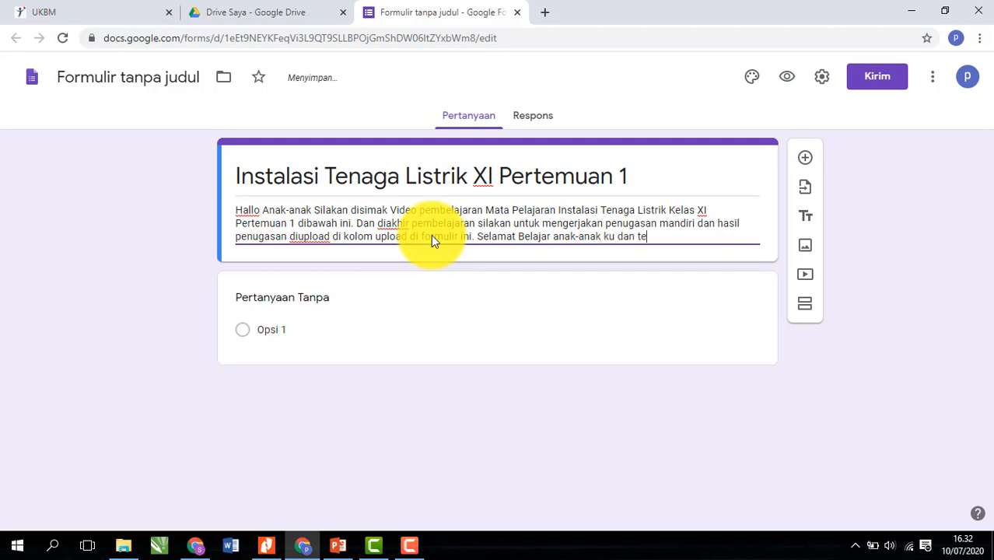
type("tap semang")
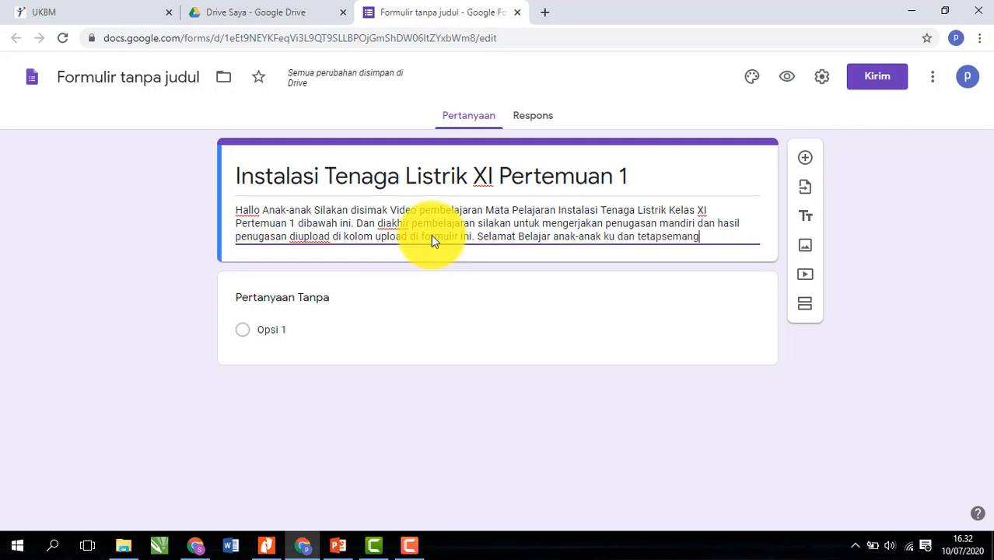
type("at")
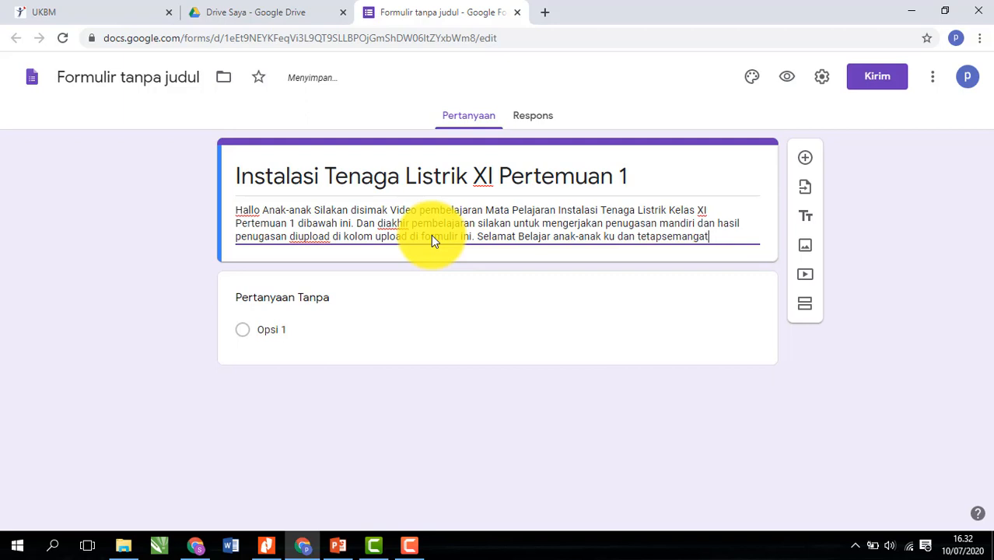
left_click(664, 236)
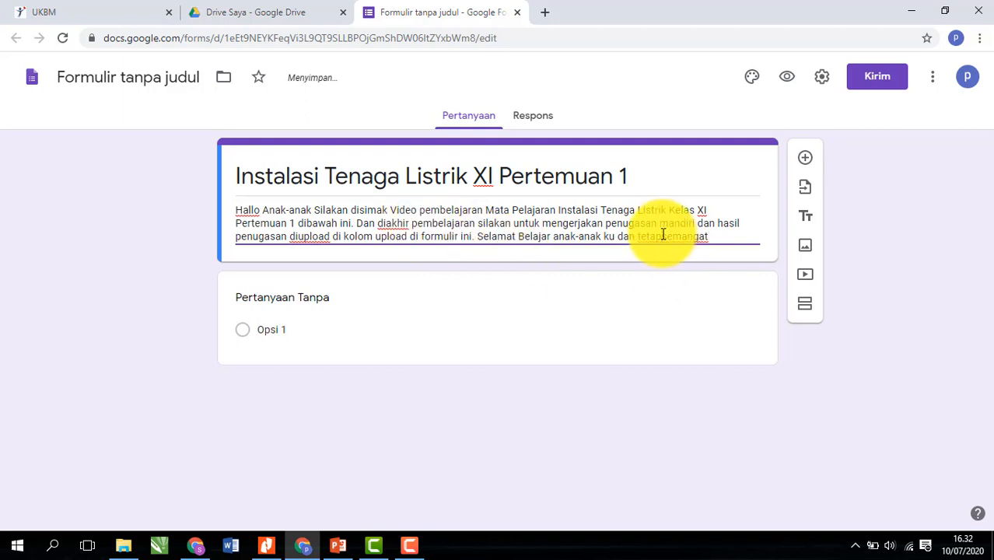
left_click(721, 238)
type(".")
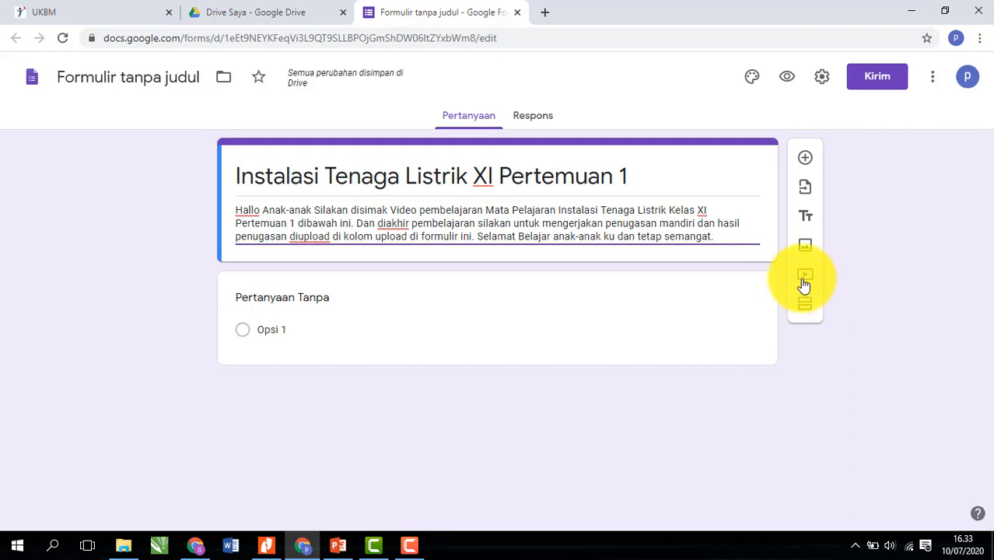
- Open the Pilih Video dialog on its URL tab, plus a new browser tab
left_click(806, 283)
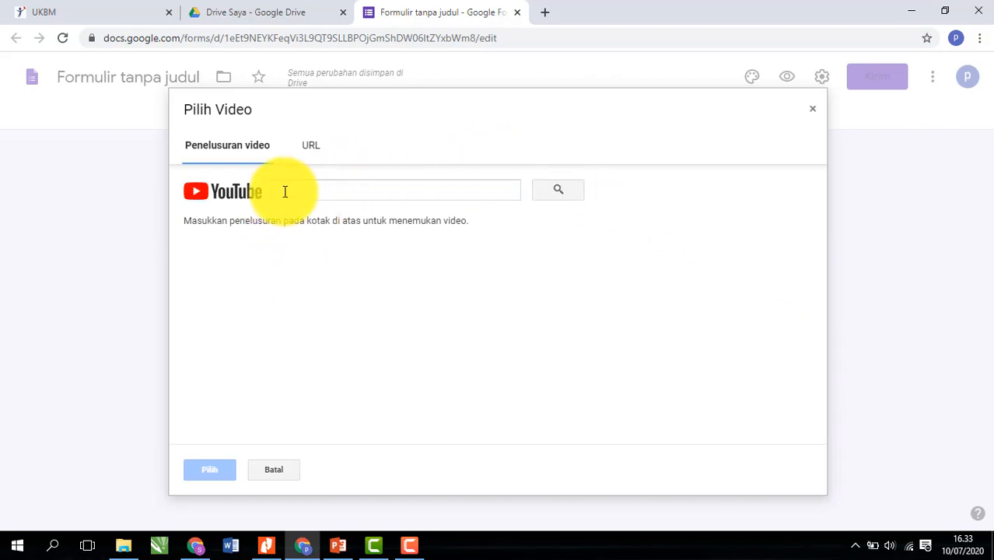
left_click(310, 146)
left_click(244, 162)
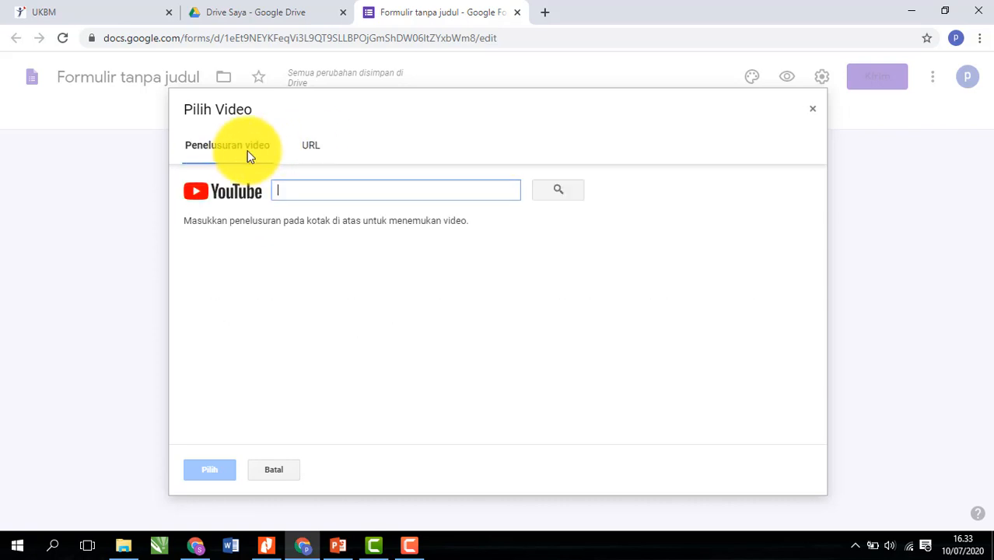
left_click(309, 150)
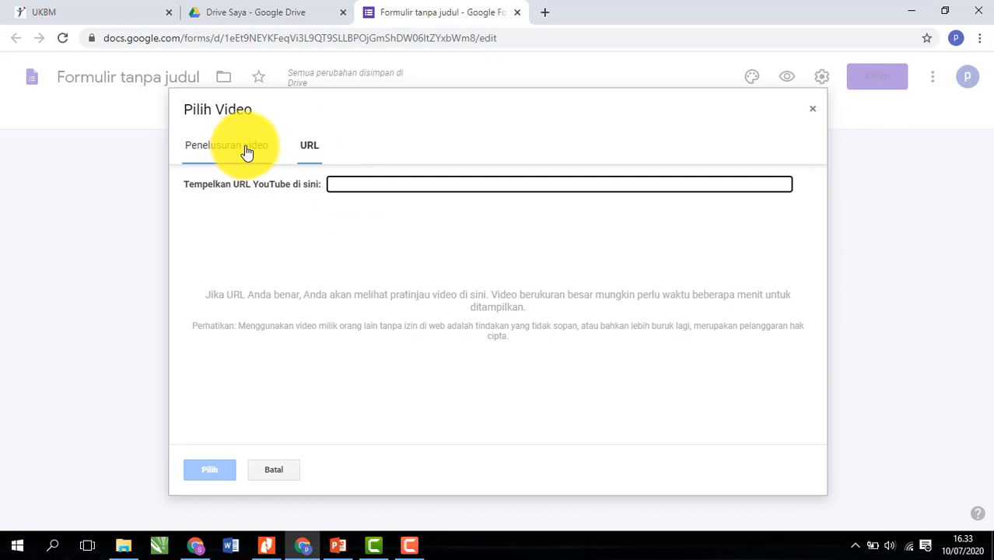
left_click(546, 13)
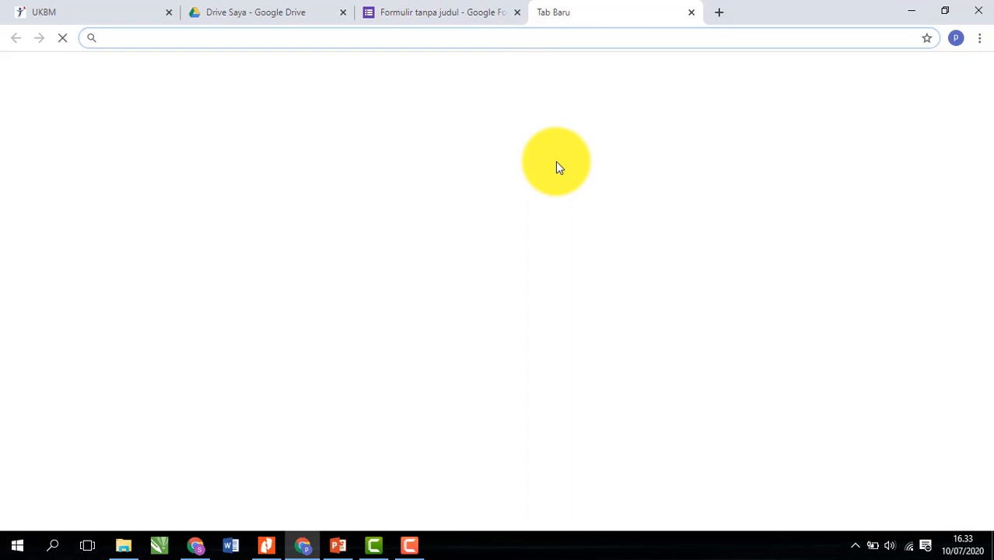
- Load youtube.com in the new tab
type("y")
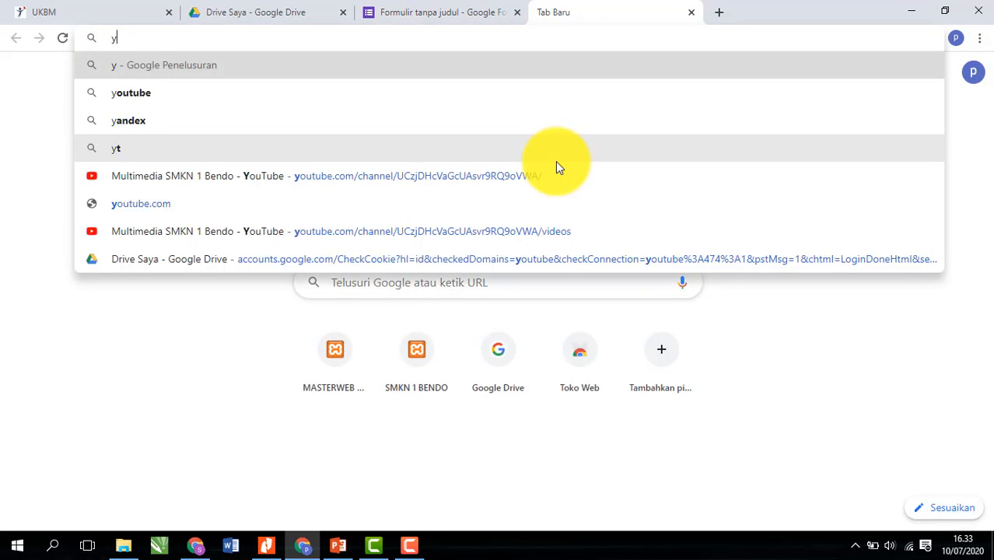
type("o")
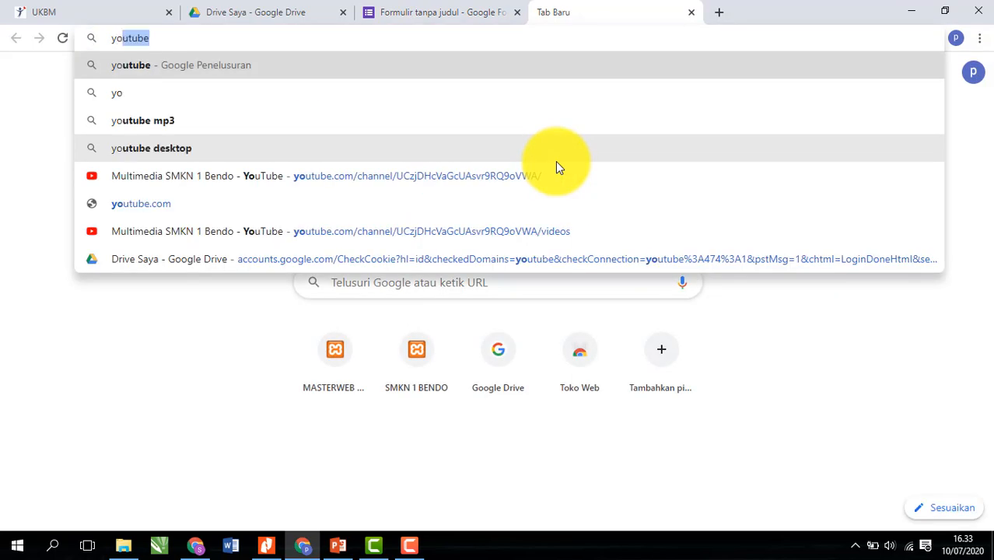
type("utube")
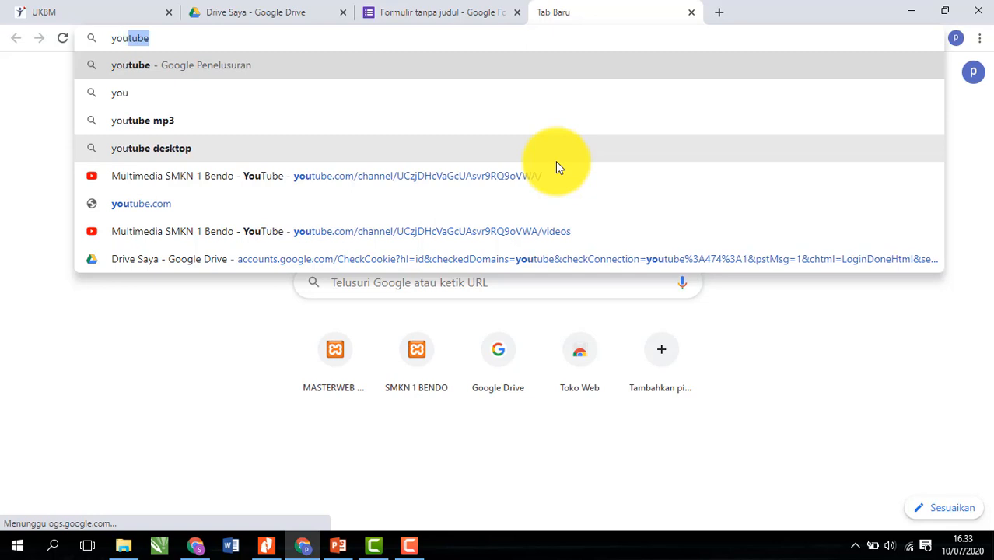
type(".com")
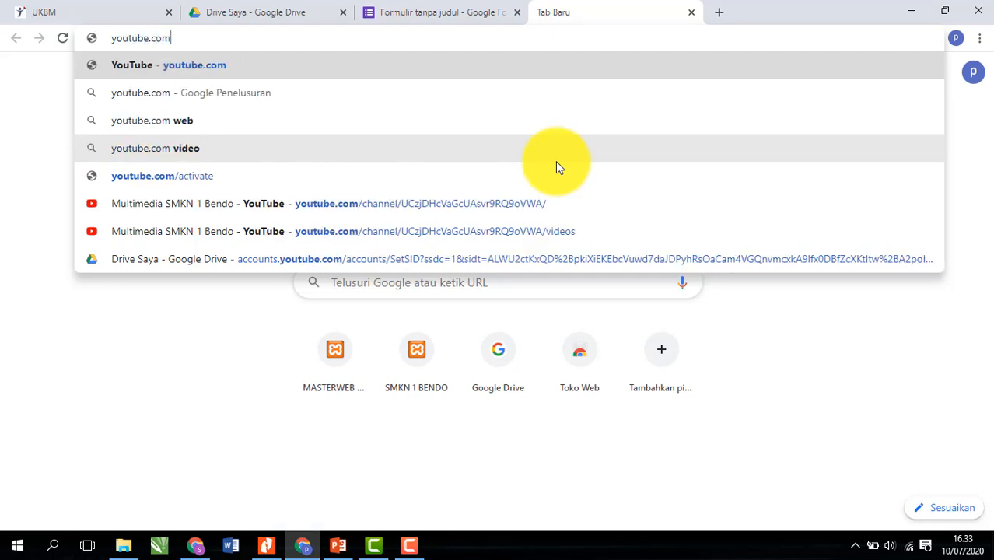
key("Return")
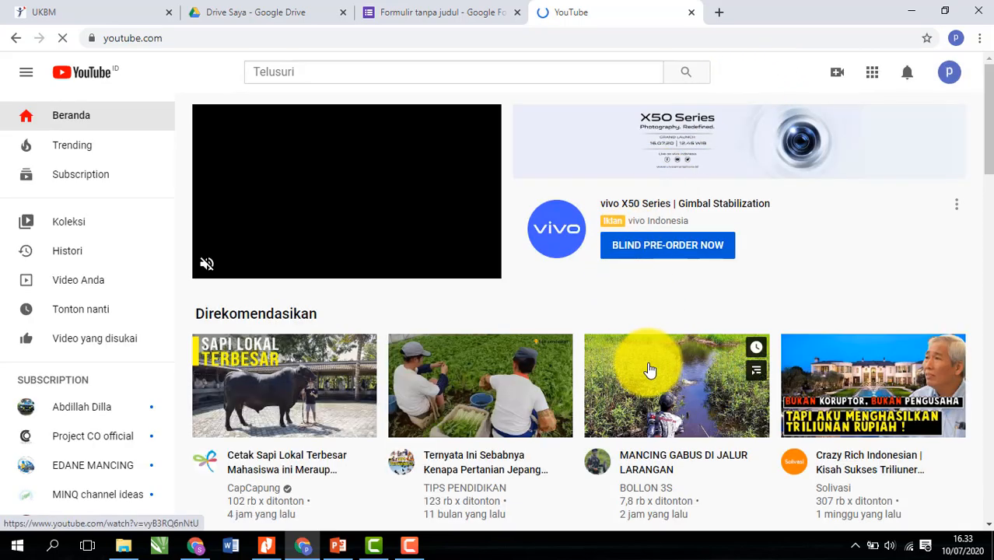
- Search YouTube for 'perjalanan listrik sampai ke rumah', open the educational video and pause it
scroll(689, 308, "down", 2)
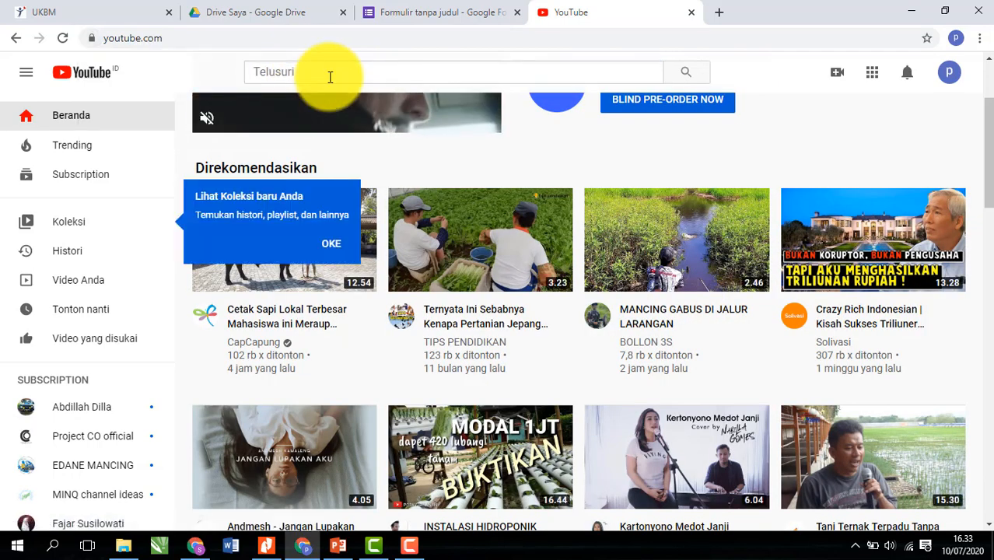
left_click(330, 77)
type("per")
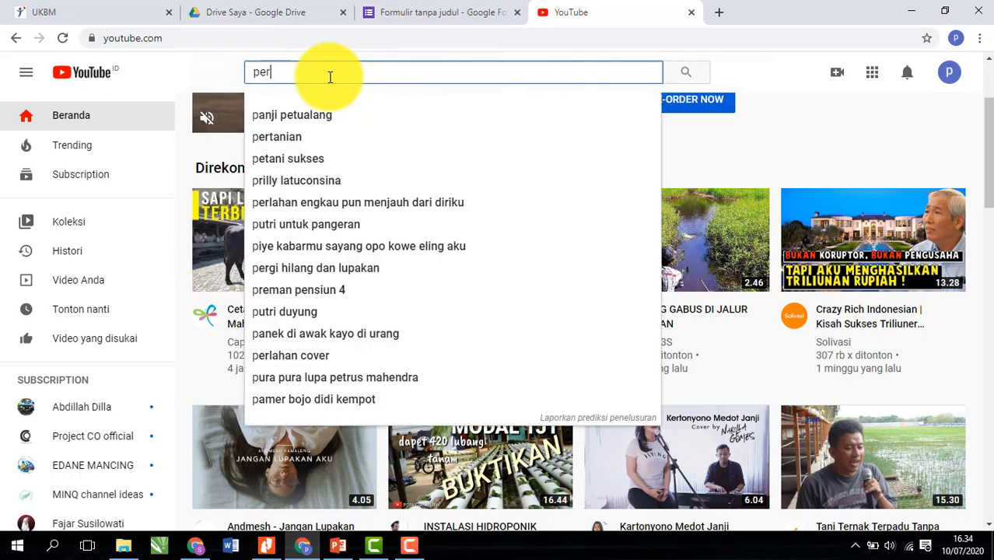
type("jalan")
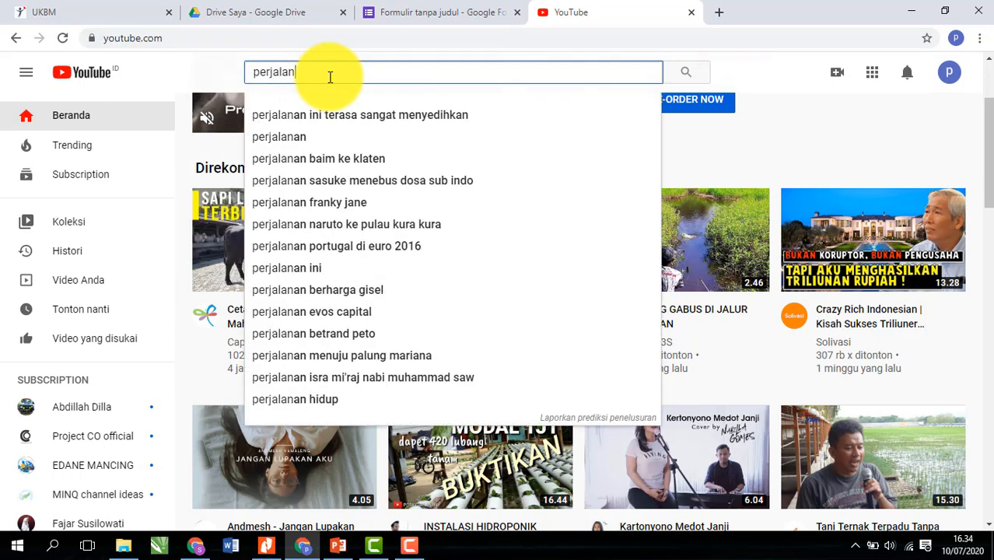
type("an l")
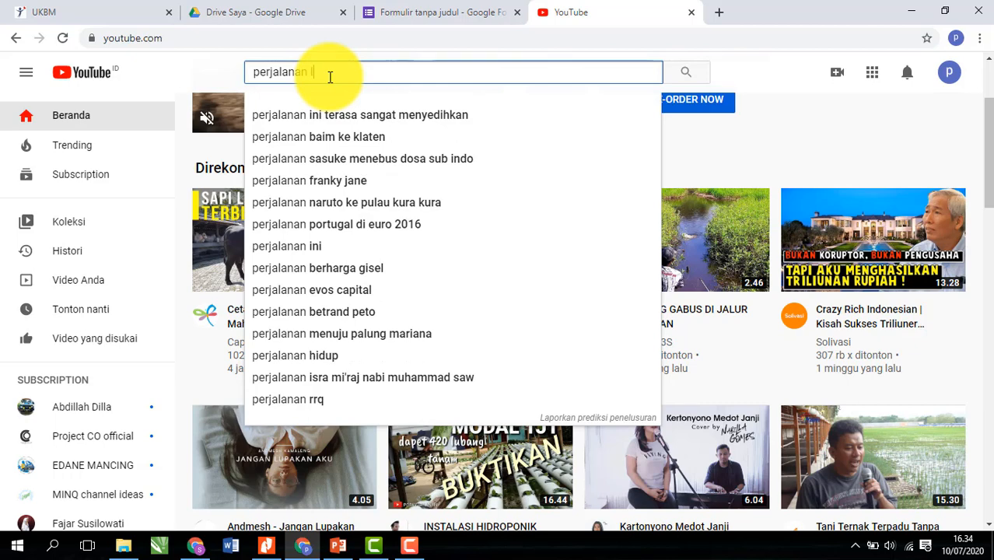
type("istrik")
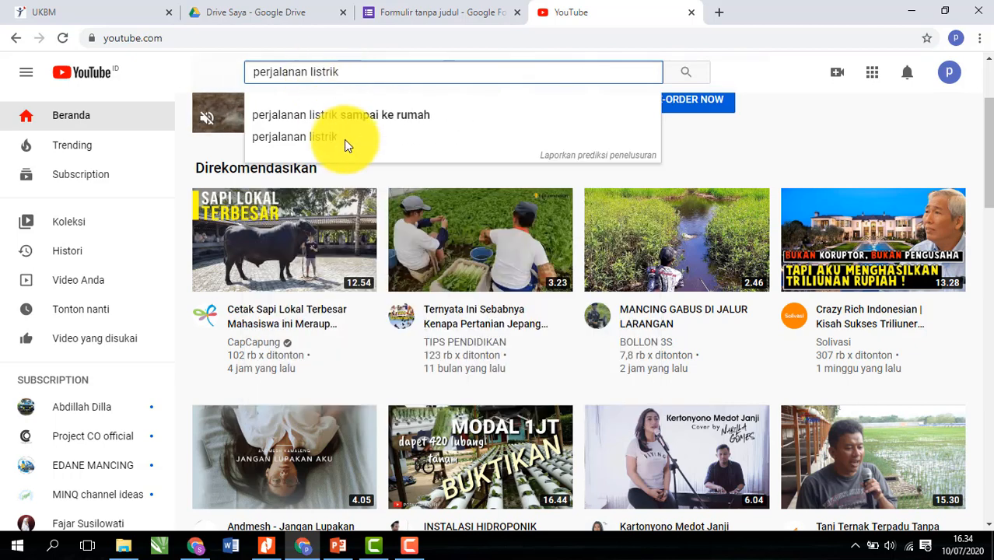
left_click(361, 117)
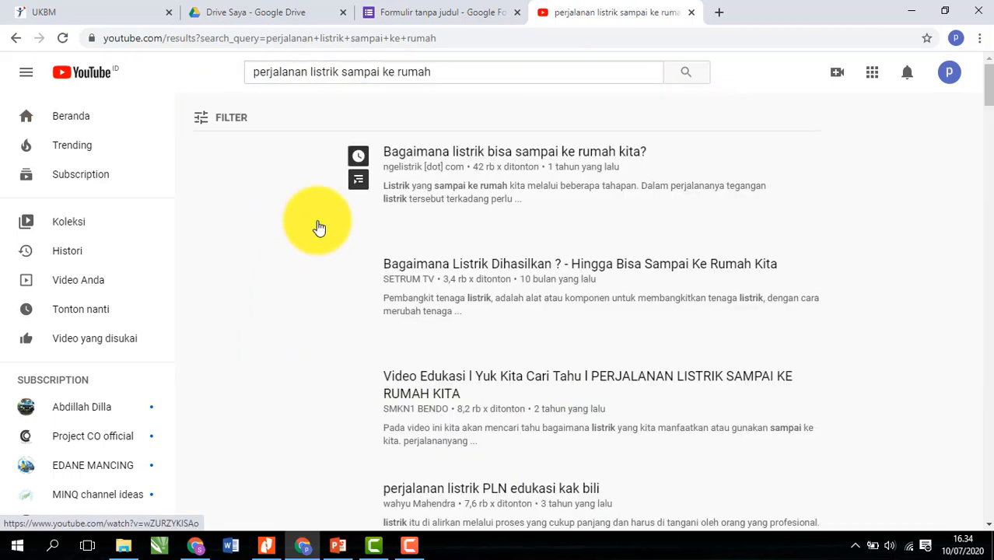
left_click(487, 380)
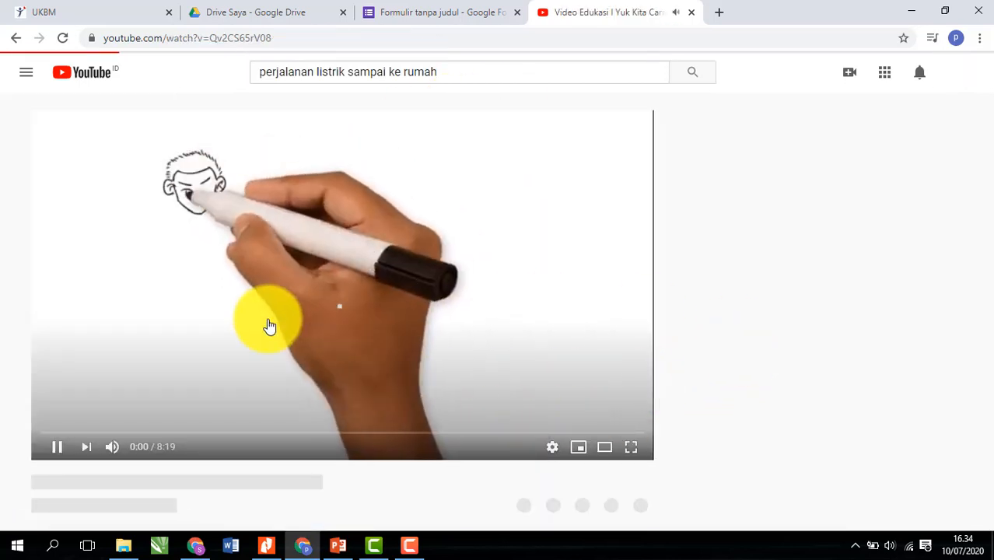
left_click(50, 450)
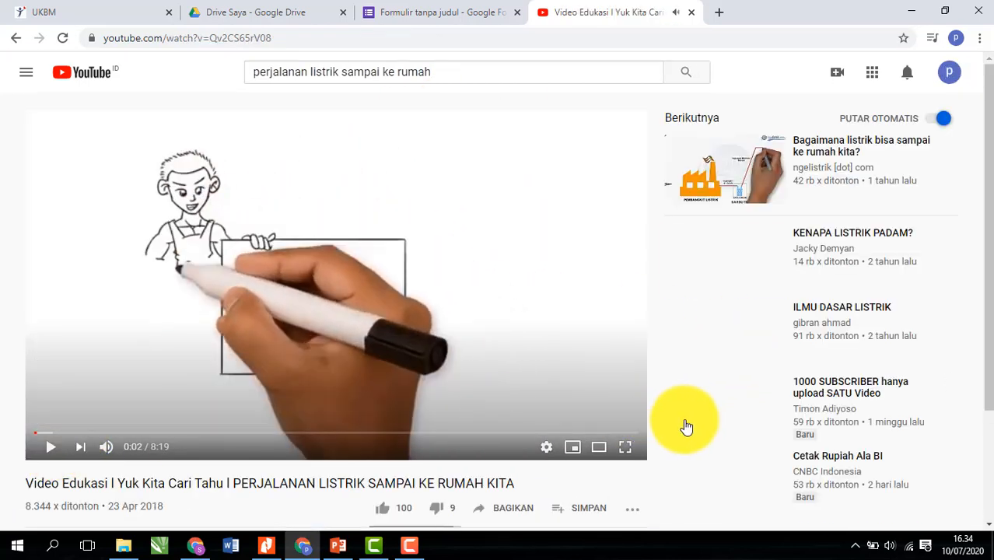
- Copy the video's short share link and return to the form tab
scroll(693, 428, "down", 1)
scroll(698, 429, "down", 1)
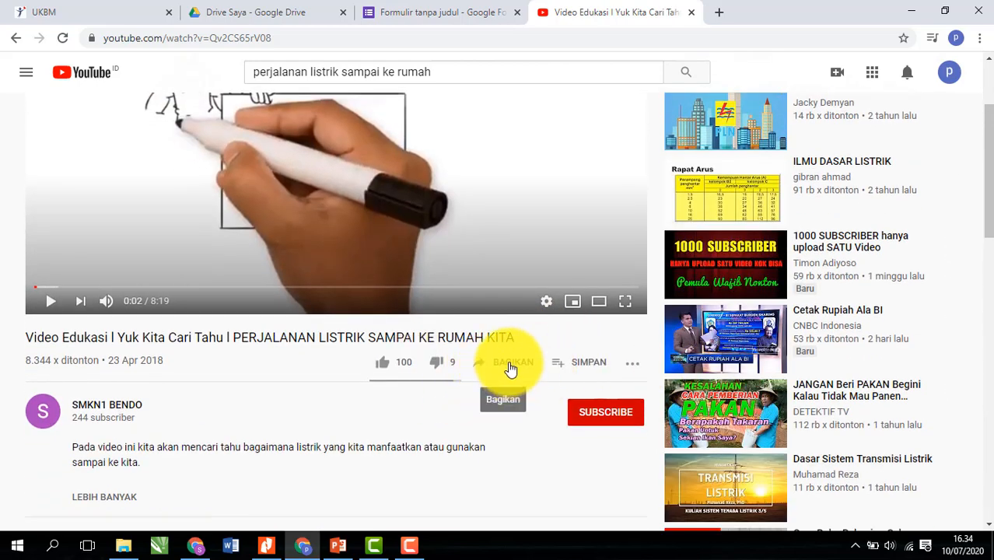
left_click(510, 369)
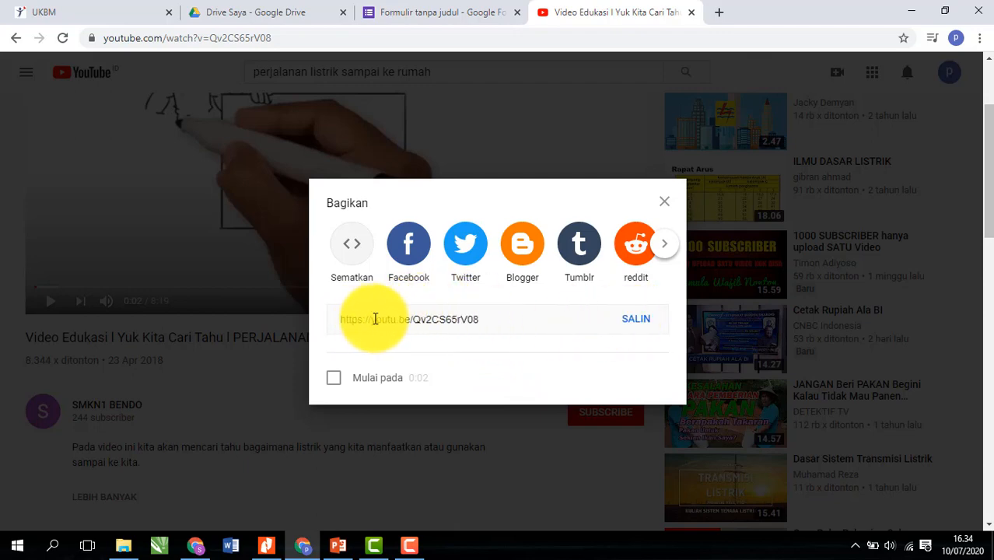
left_click(633, 324)
key("ctrl+c")
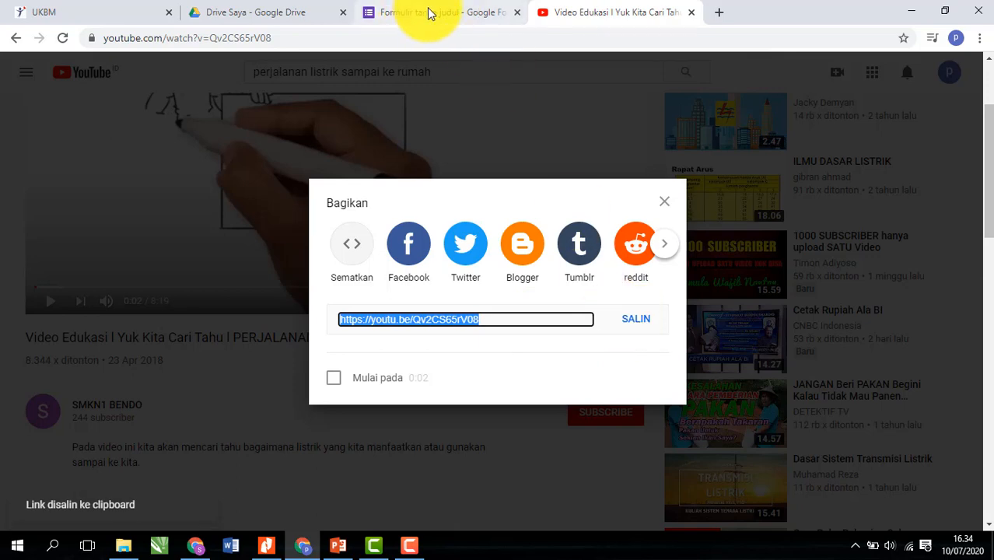
left_click(664, 202)
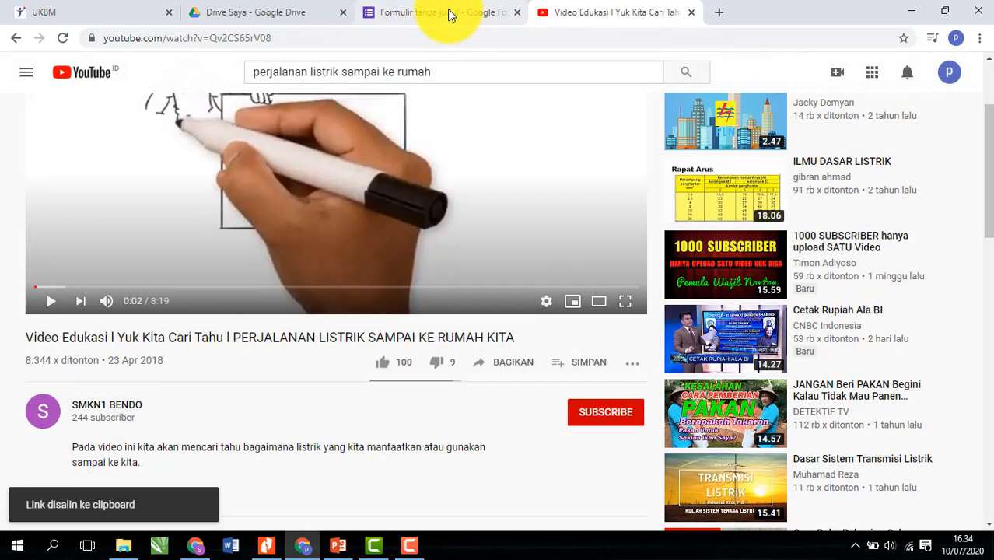
left_click(449, 15)
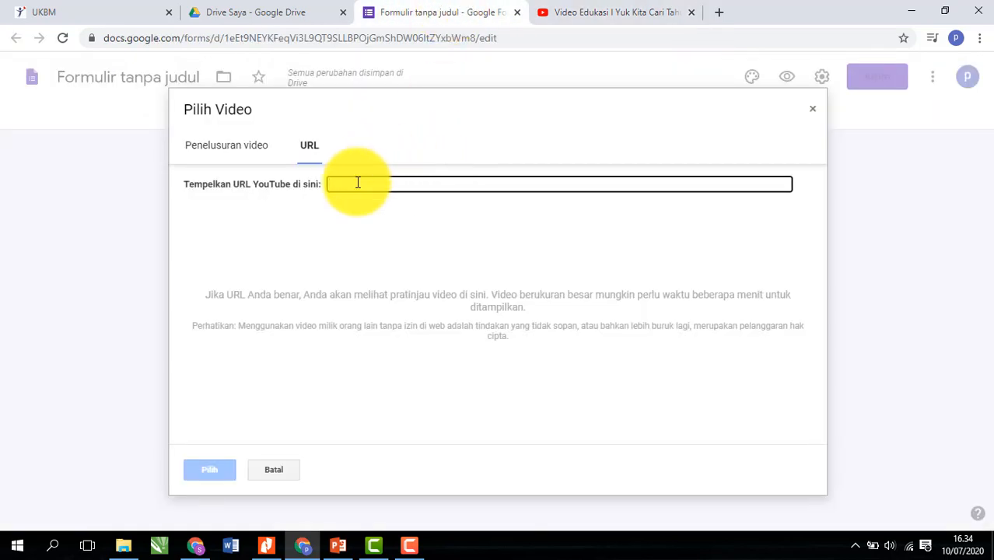
- Embed 'PERJALANAN LISTRIK SAMPAI KE RUMAH KITA' in the form from the pasted YouTube link
key("ctrl+v")
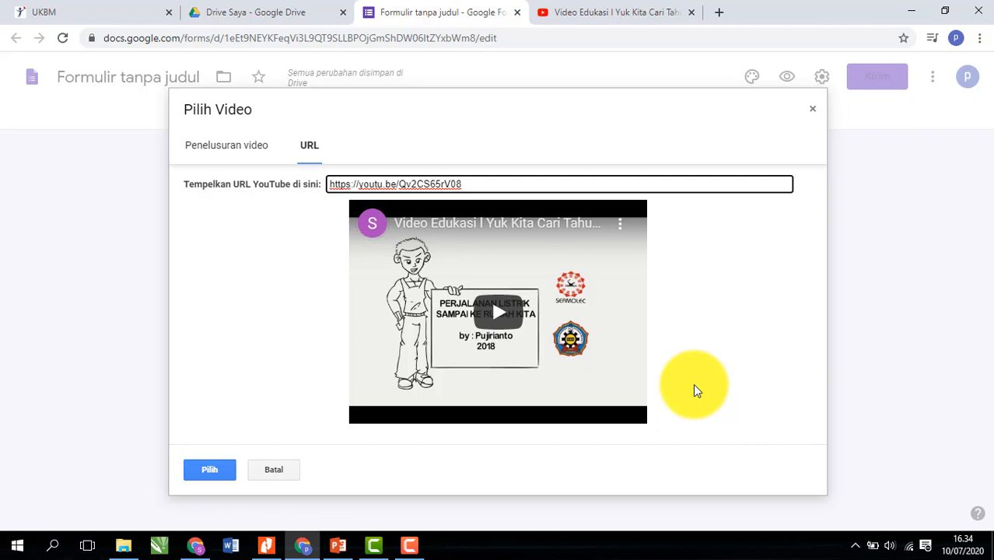
left_click(209, 469)
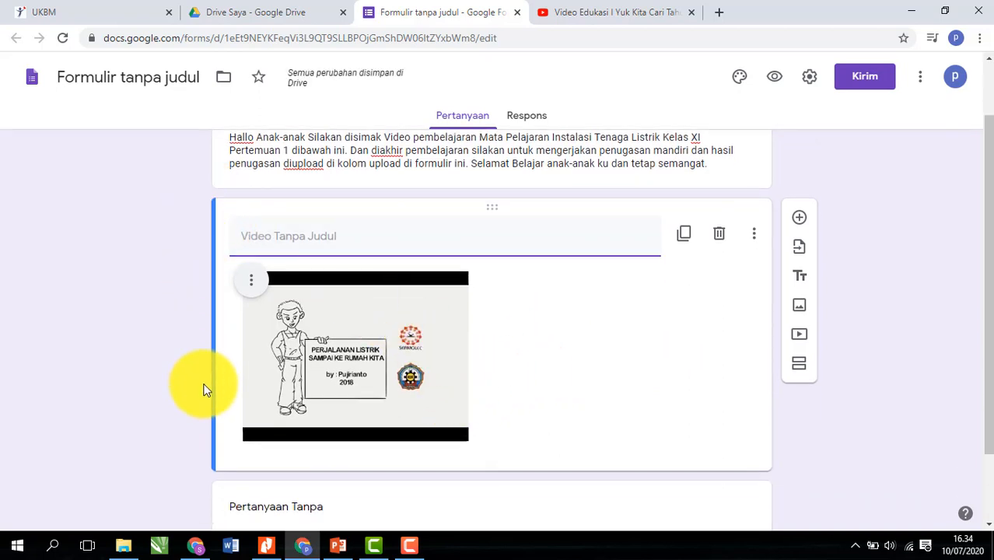
left_click(464, 435)
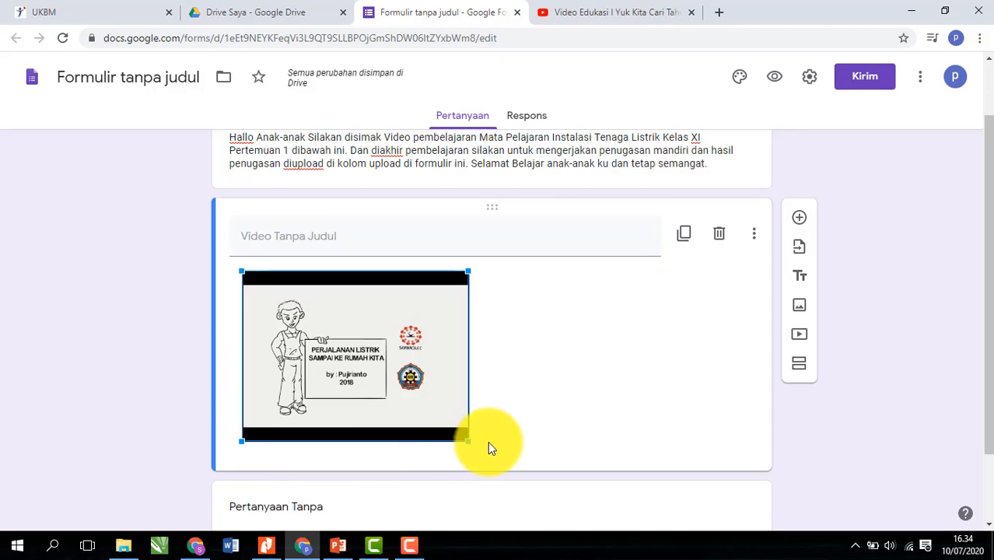
- Resize the embedded video so it spans the form card's width
scroll(487, 439, "down", 1)
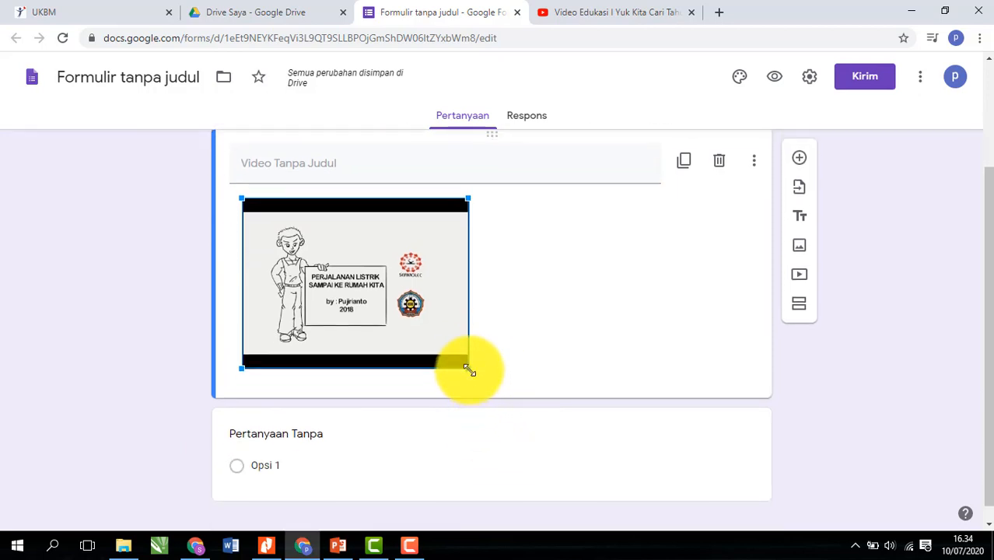
left_click_drag(468, 368, 760, 499)
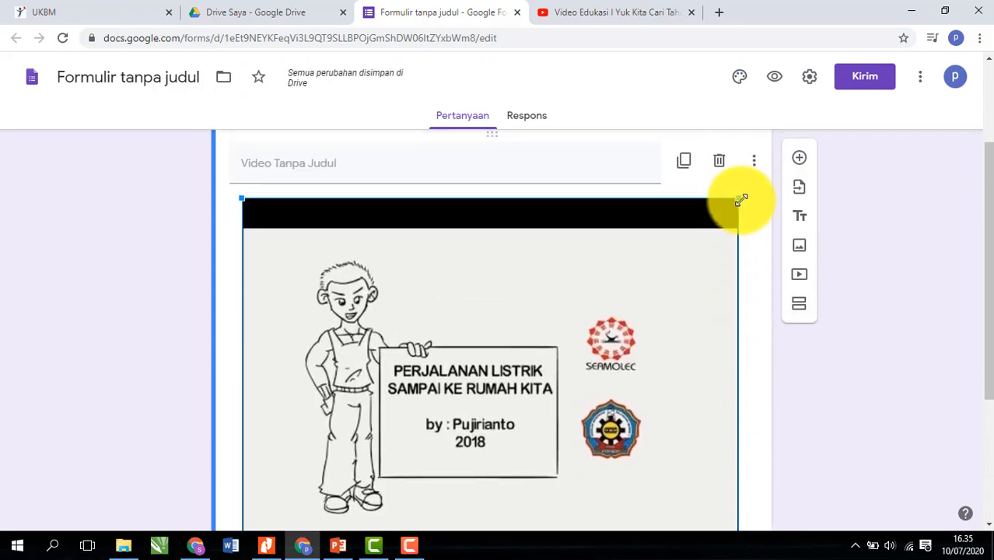
left_click_drag(738, 199, 702, 257)
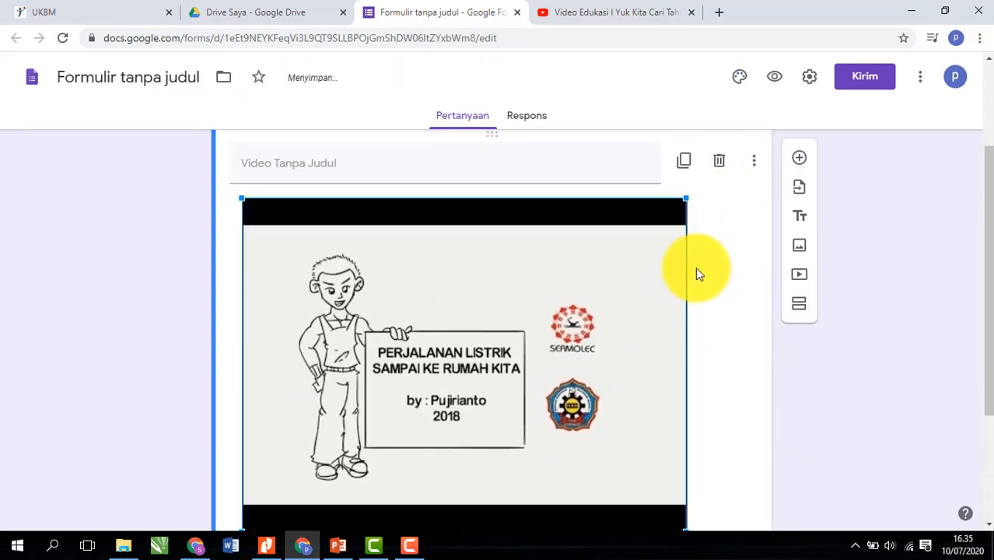
left_click_drag(687, 199, 719, 187)
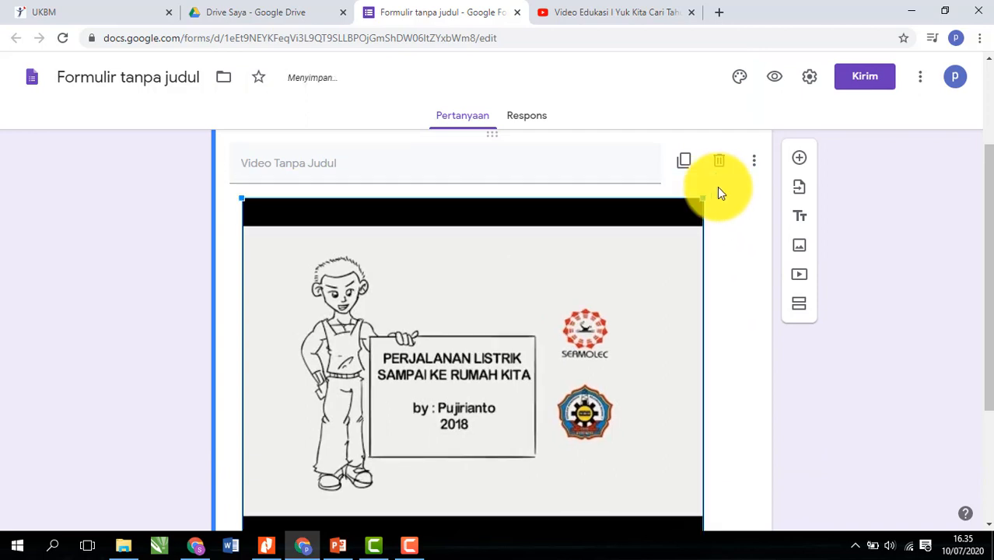
scroll(724, 330, "down", 2)
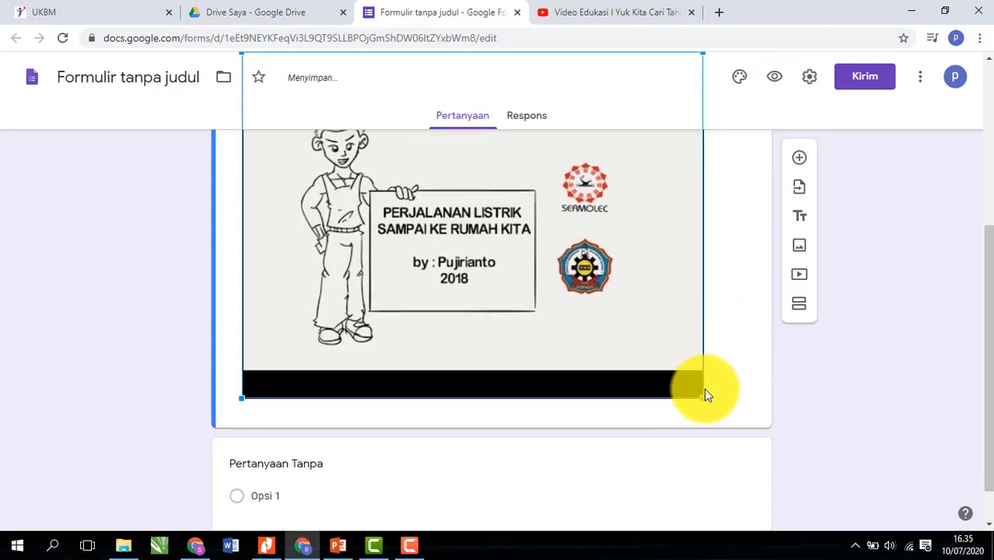
left_click_drag(703, 399, 806, 414)
scroll(770, 415, "up", 3)
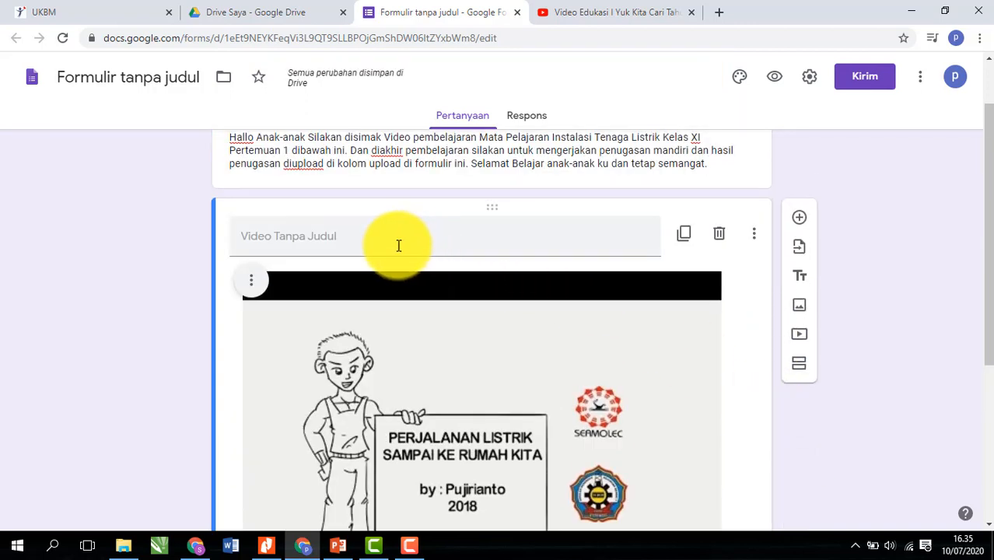
scroll(384, 230, "up", 1)
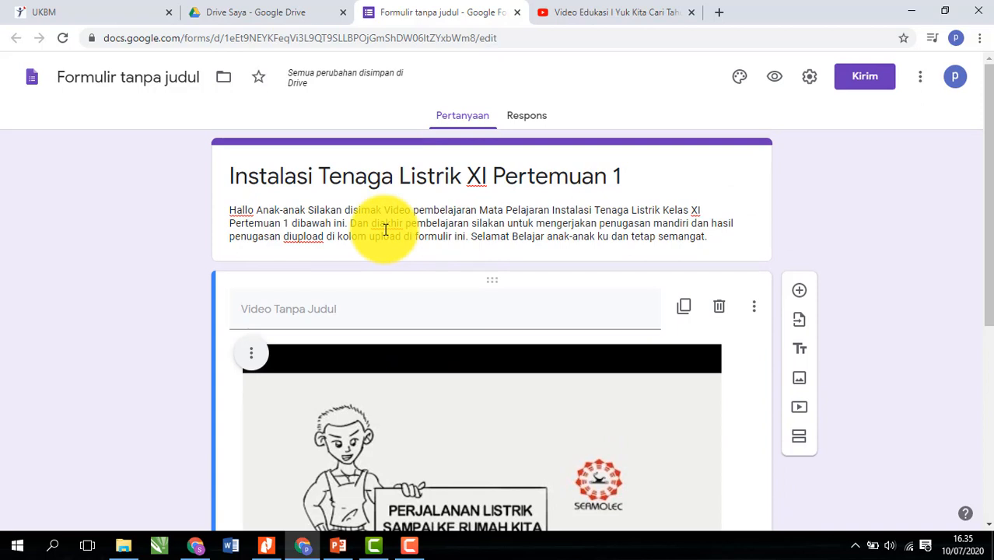
- Enter 'Simak video perjalanan listrik sampai ke rumah dibawah ini' as the video item's title, correcting typos
left_click(336, 307)
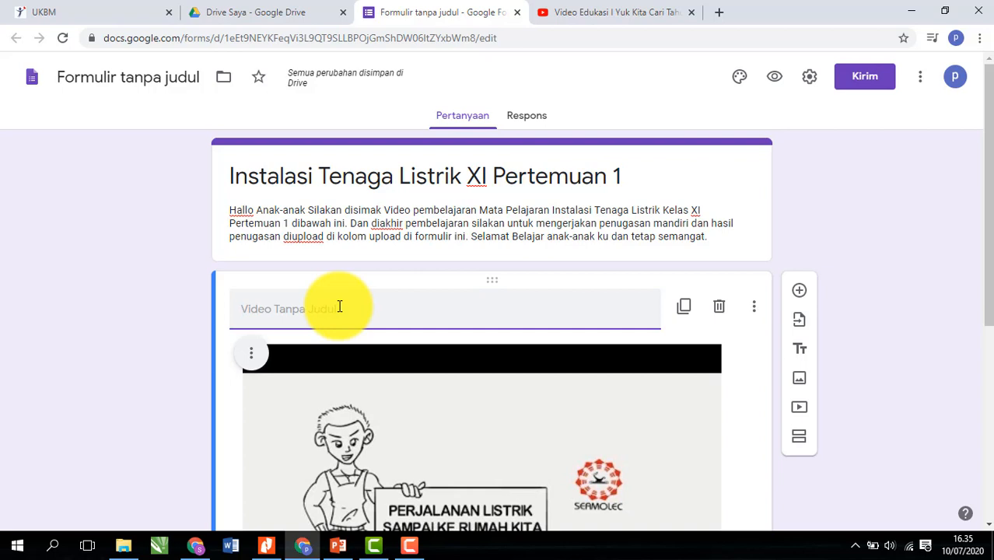
type("Si")
key("BackSpace")
type("imak")
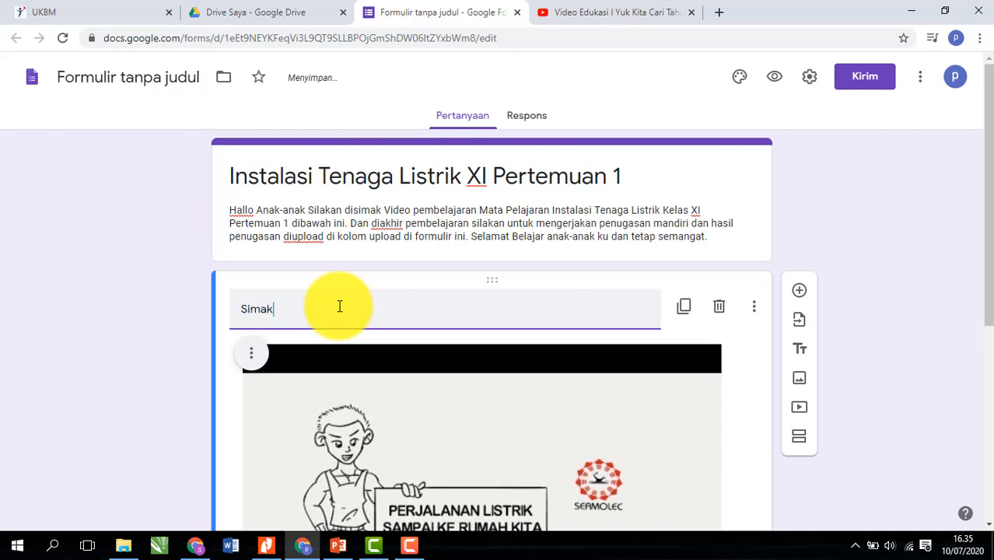
type(" Video")
key("BackSpace")
key("BackSpace")
key("BackSpace")
key("BackSpace")
key("BackSpace")
type("video")
type(" perka")
type("jalanan")
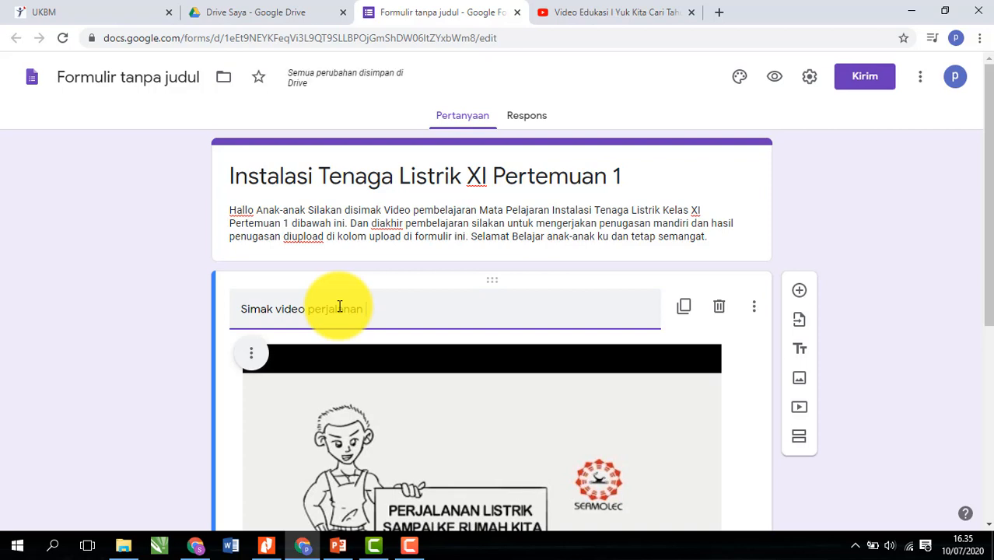
type("listrik sampai ke ")
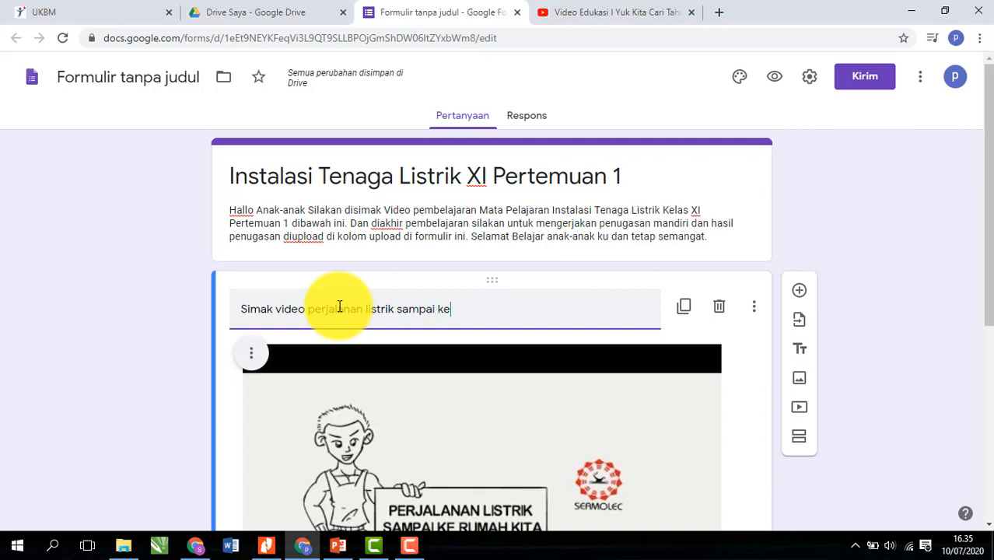
type("rumah")
type("dibawah ini")
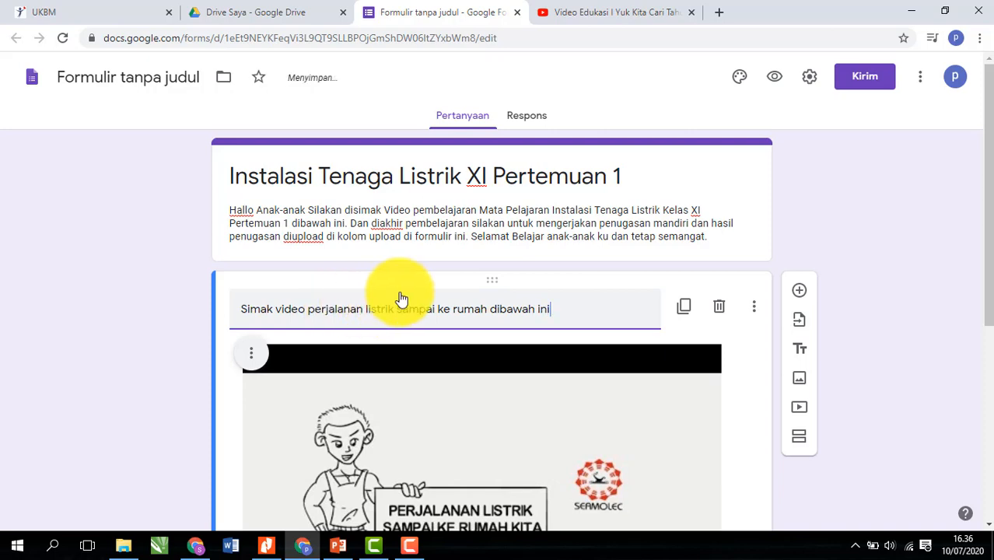
scroll(770, 455, "down", 3)
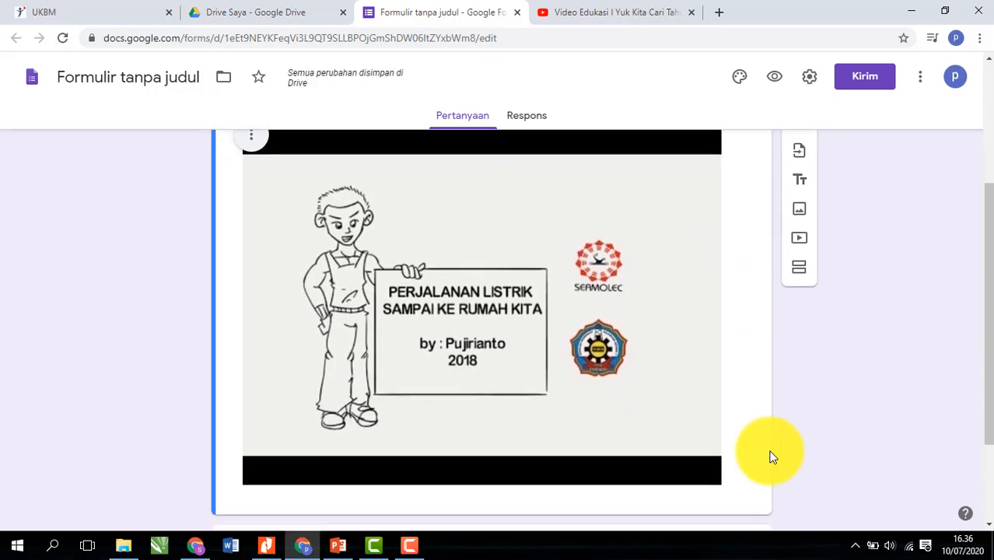
scroll(770, 432, "up", 3)
left_click(756, 314)
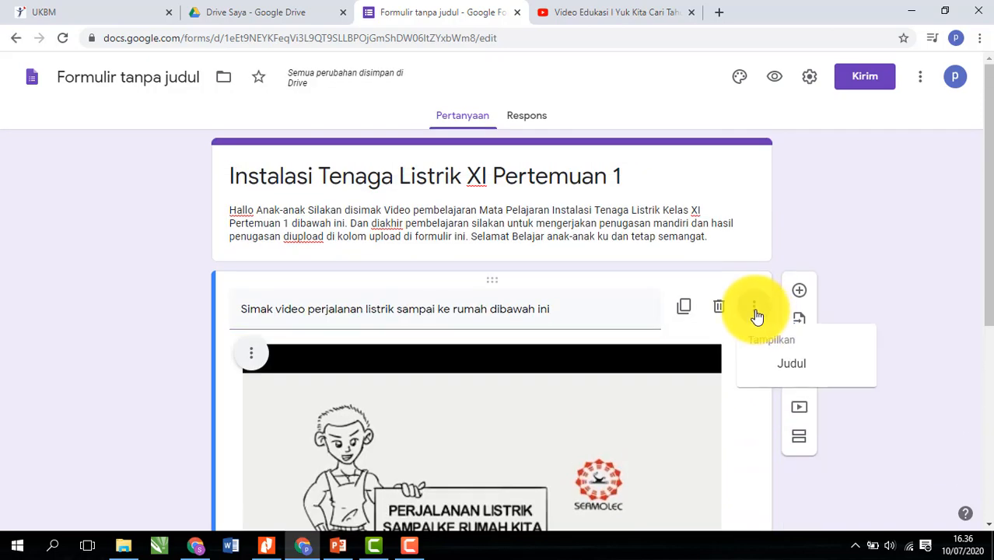
left_click(756, 313)
scroll(770, 422, "down", 4)
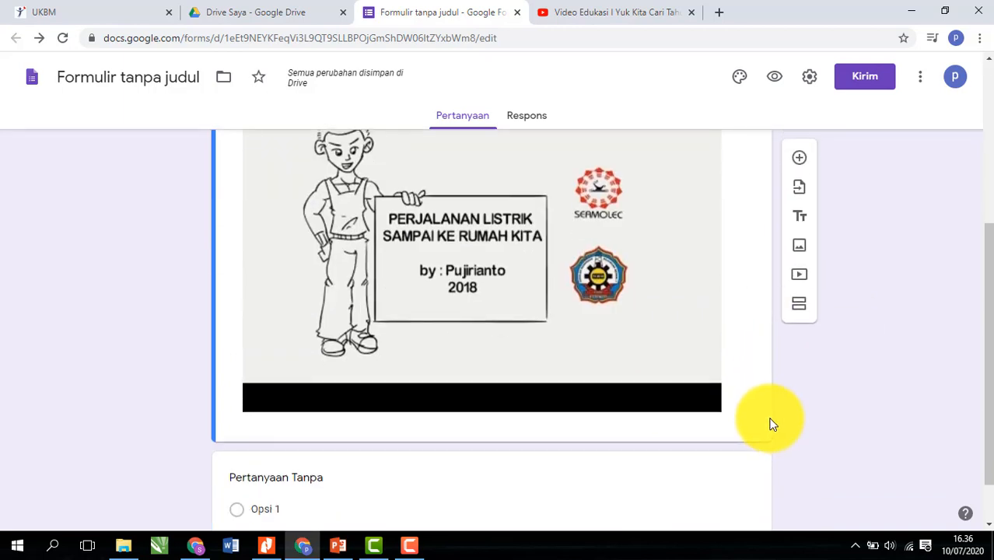
scroll(699, 422, "up", 2)
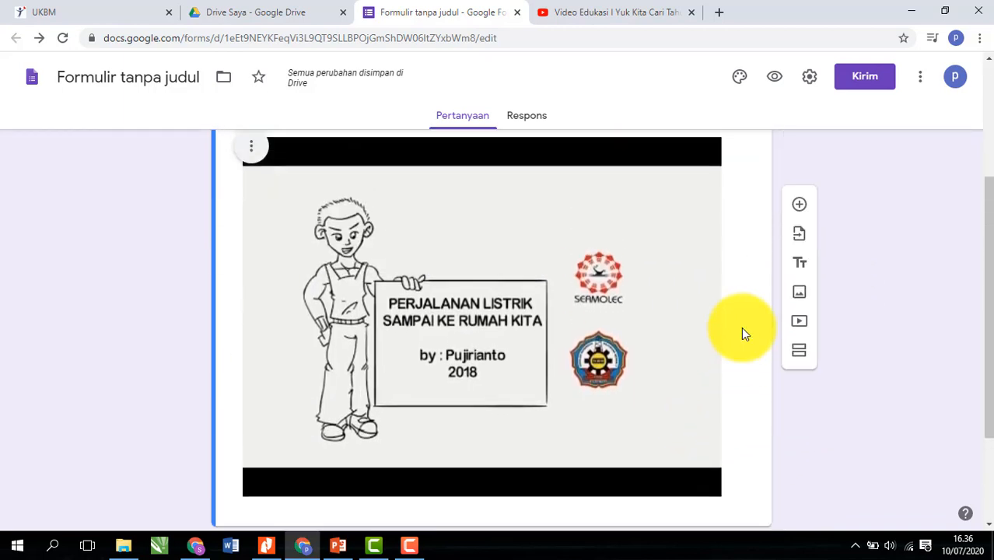
scroll(487, 305, "up", 3)
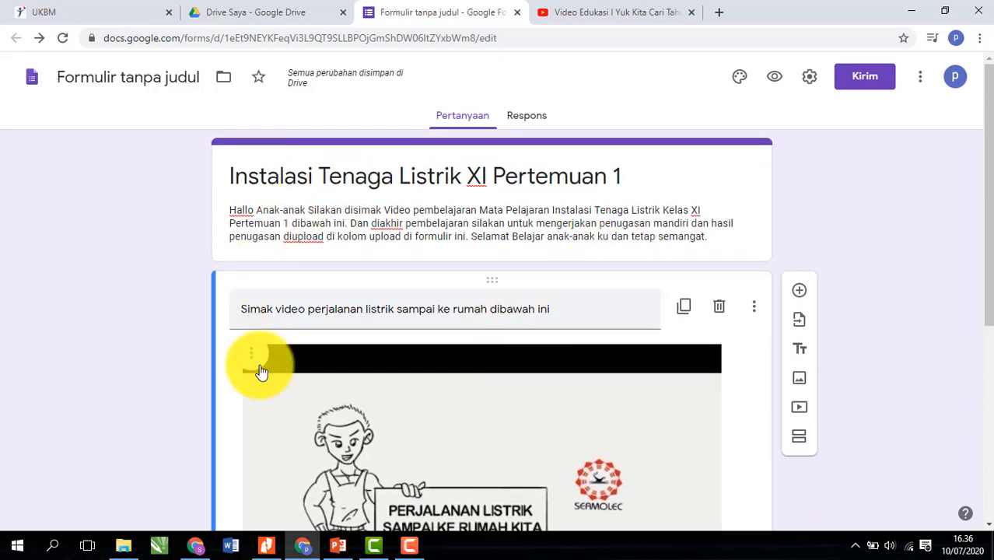
scroll(626, 455, "down", 3)
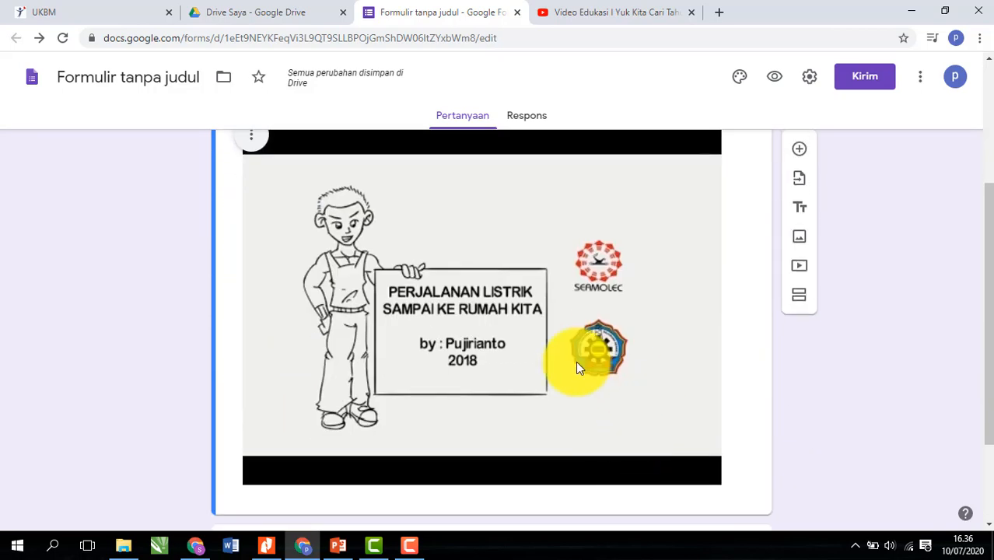
scroll(669, 441, "down", 2)
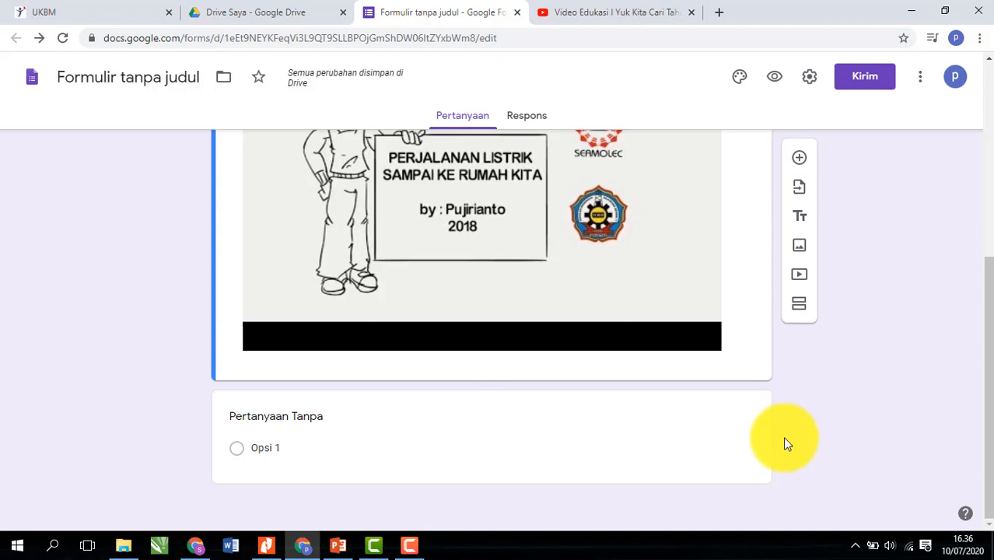
- Turn the question below the video into a Drop-down titled 'Pilihlah Kelas Anda'
left_click(422, 429)
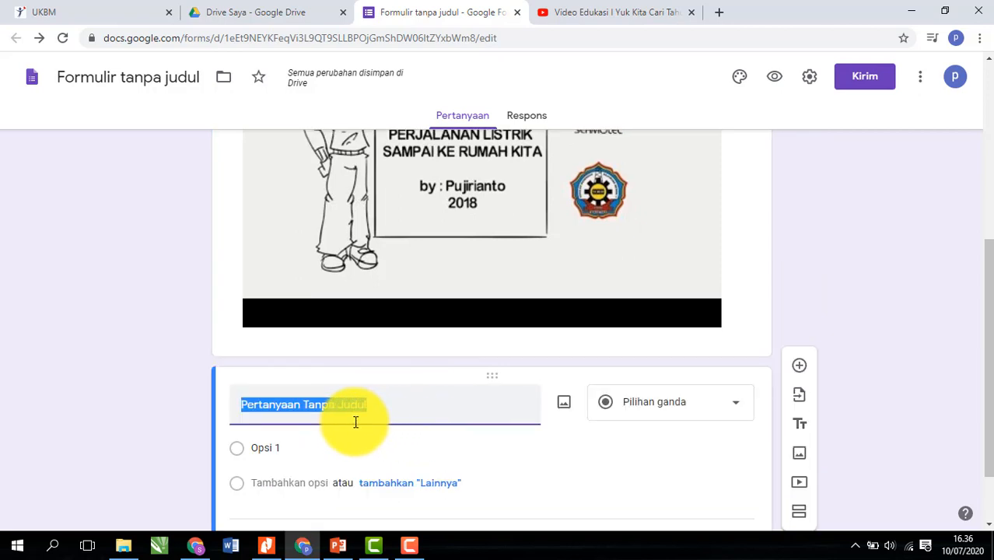
left_click(736, 412)
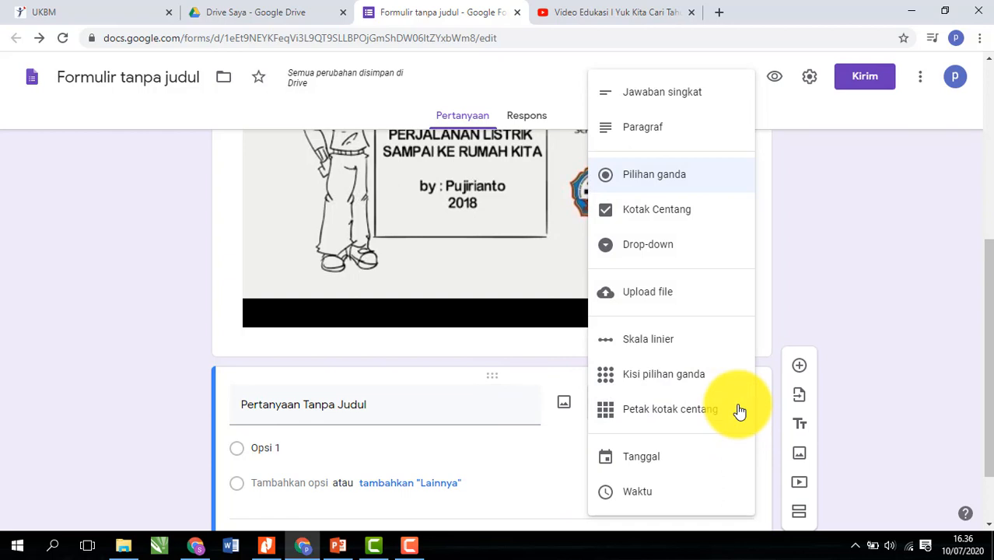
left_click(658, 250)
scroll(358, 413, "down", 1)
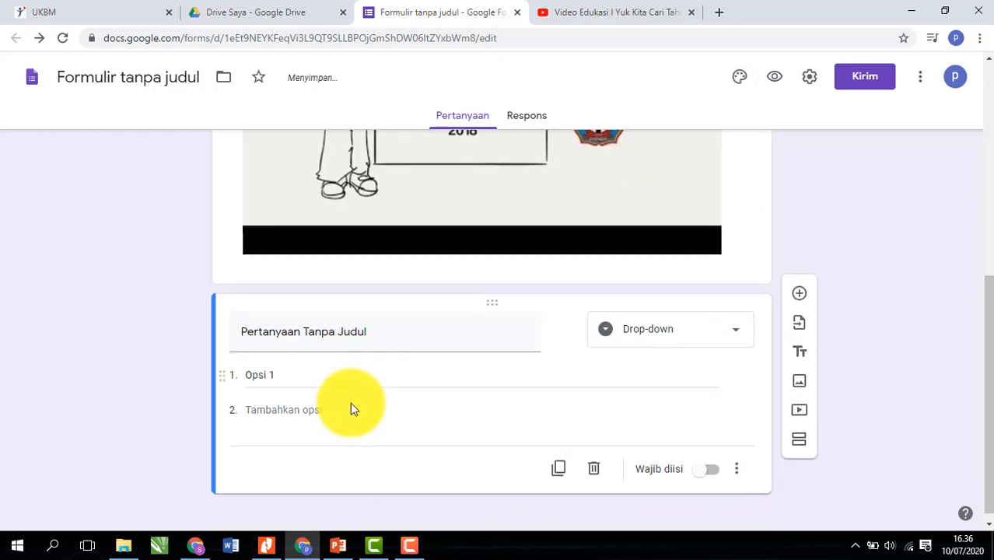
left_click(368, 331)
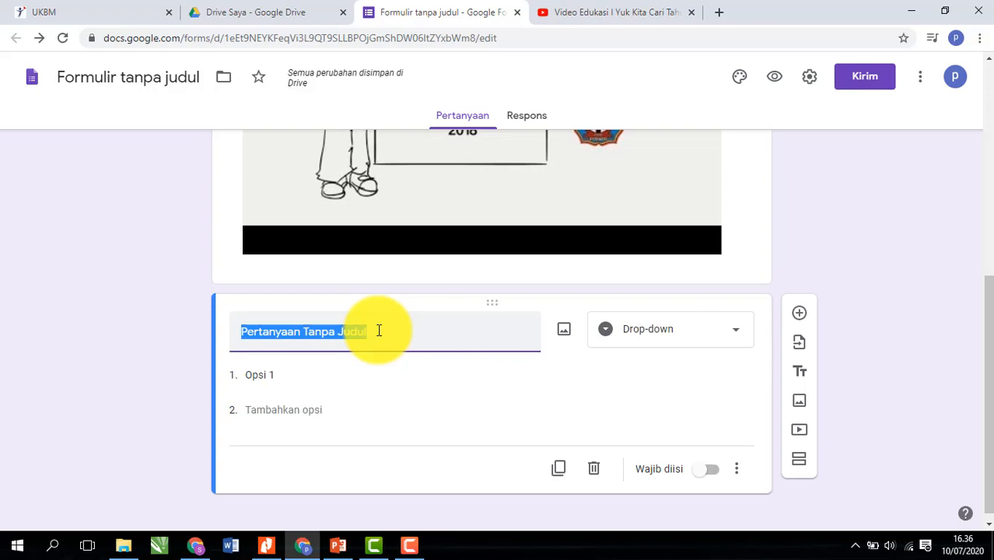
type("Pil")
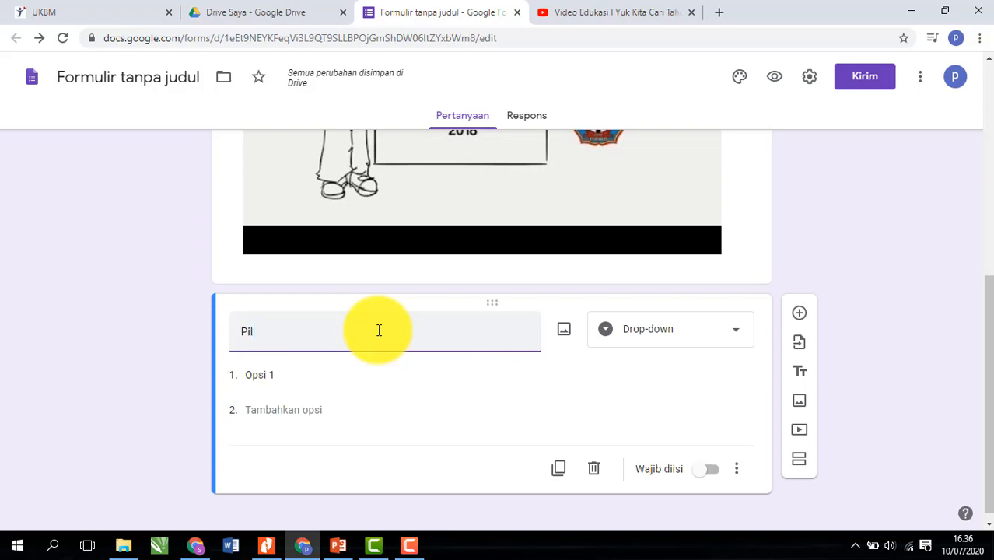
type("ihlah ")
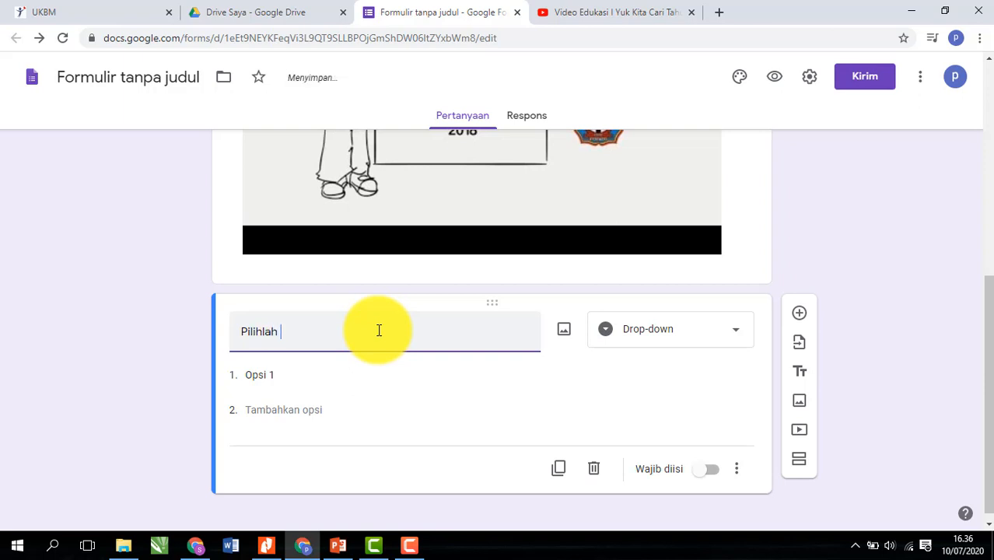
type("Kelas Anda")
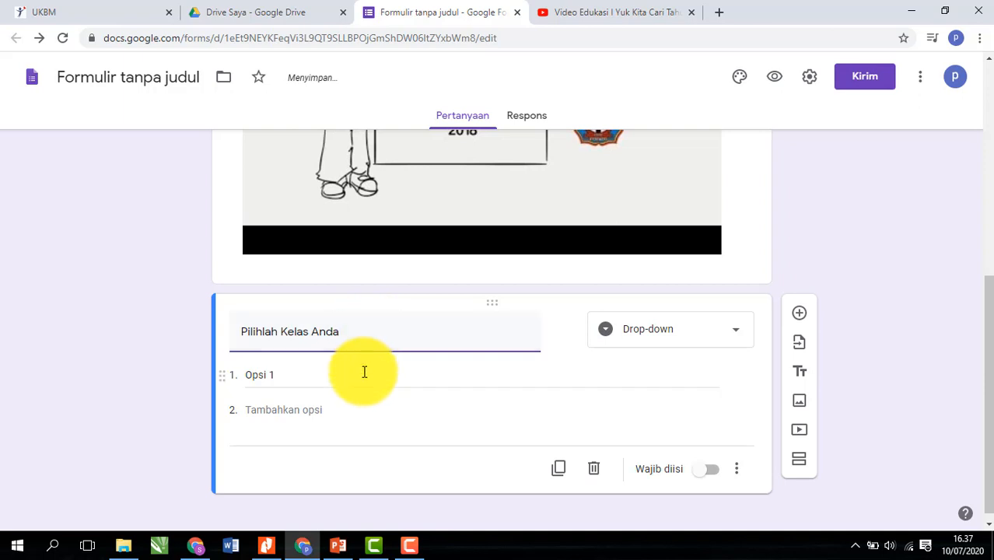
- Give the drop-down the choices XI TITL 1 and XI TITL 2, removing the extra blank options
left_click(323, 379)
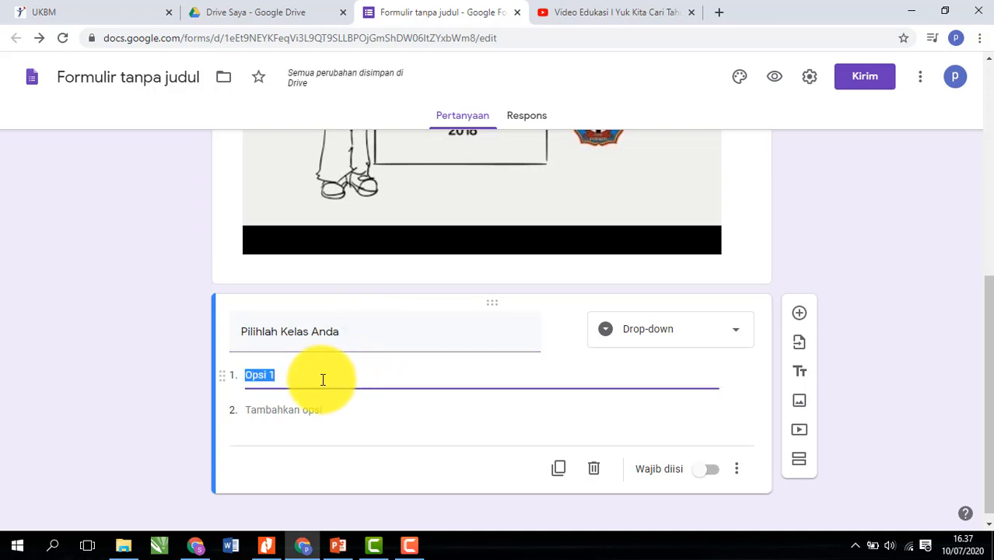
type("XI T")
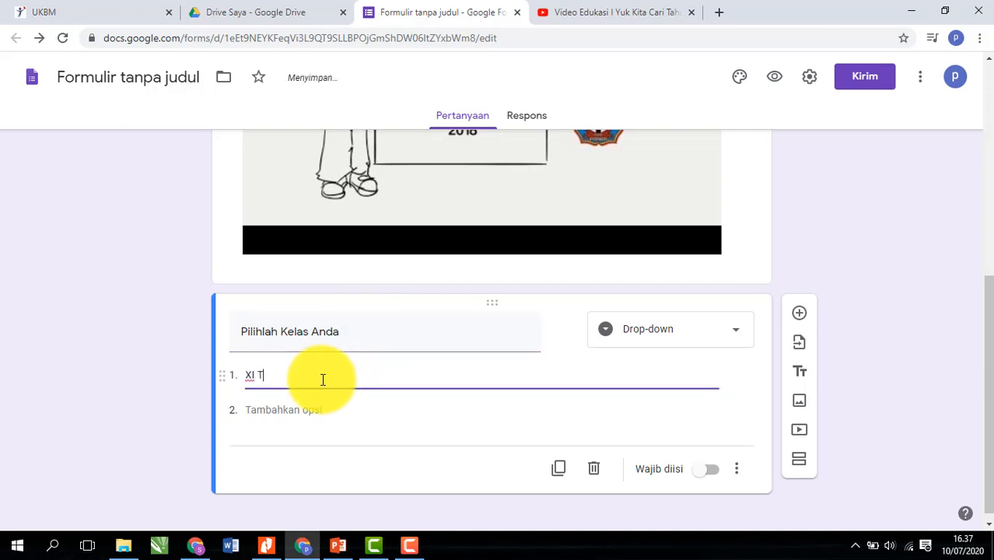
type("ITL 1")
left_click(295, 405)
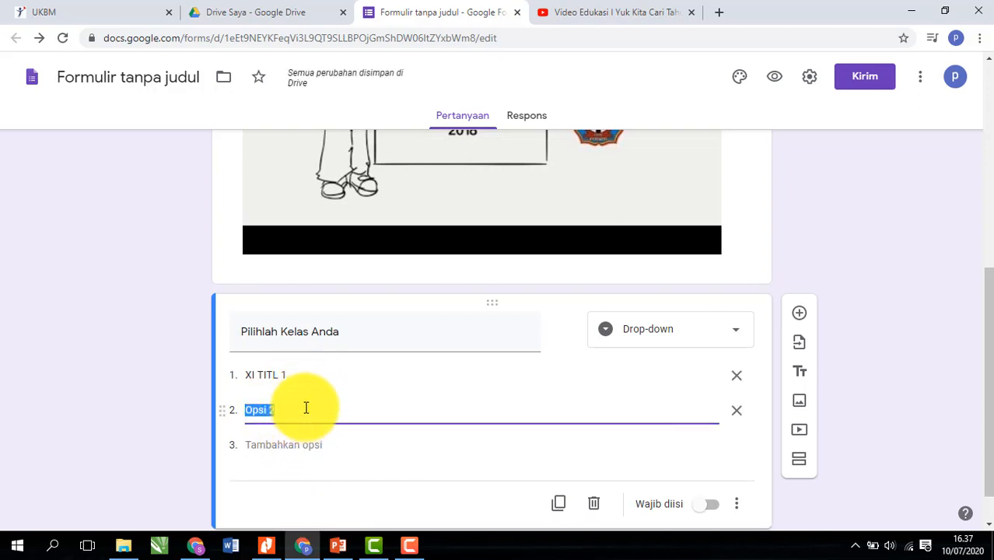
type("XI")
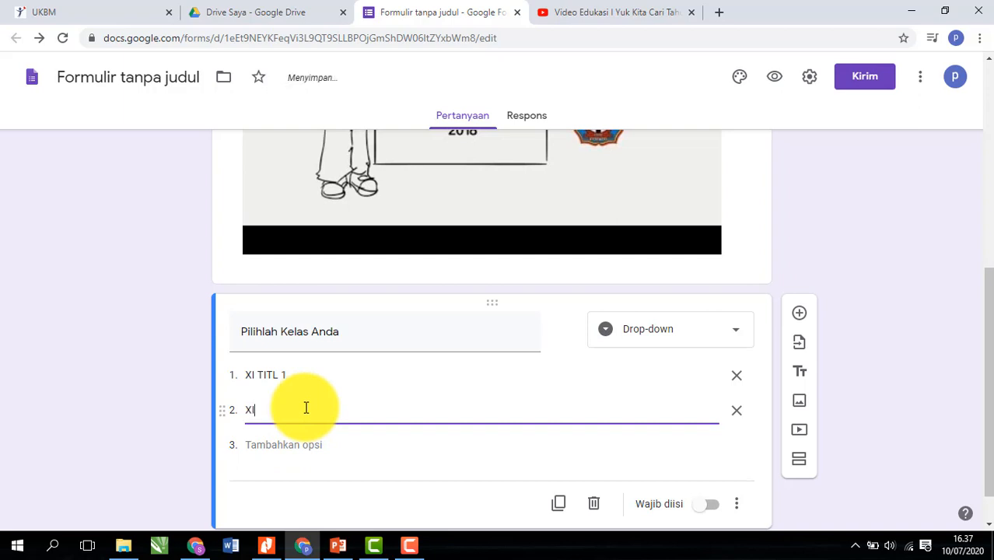
type(" TITL 2")
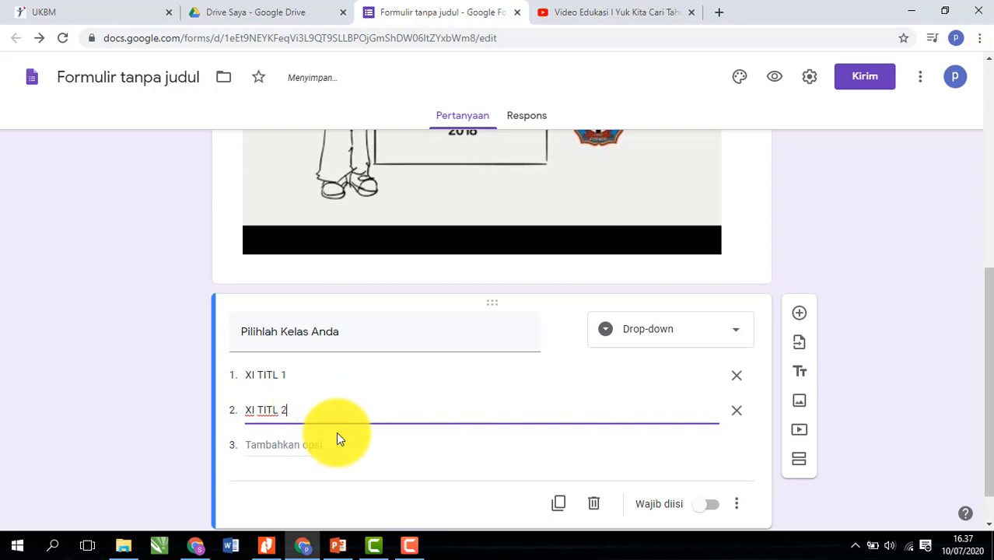
left_click(274, 445)
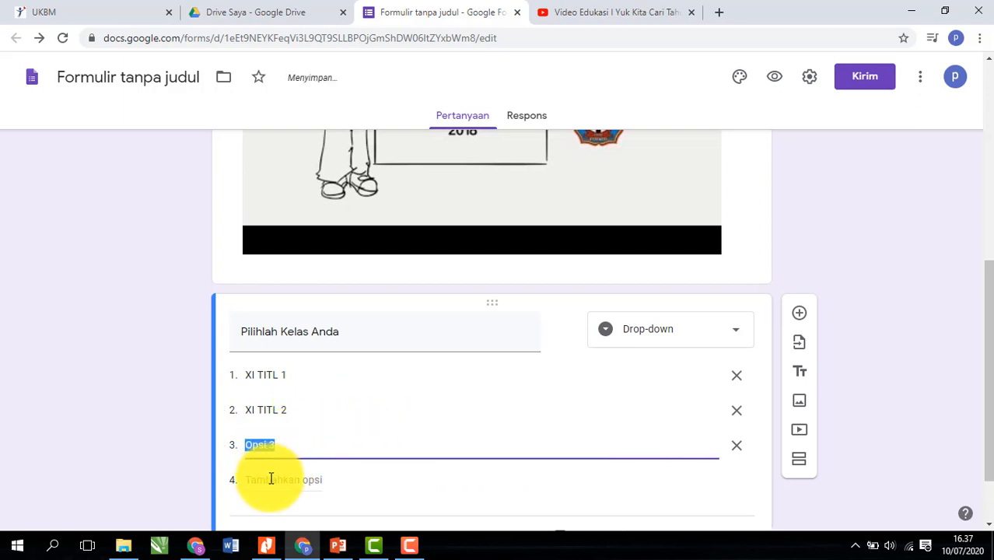
left_click(272, 479)
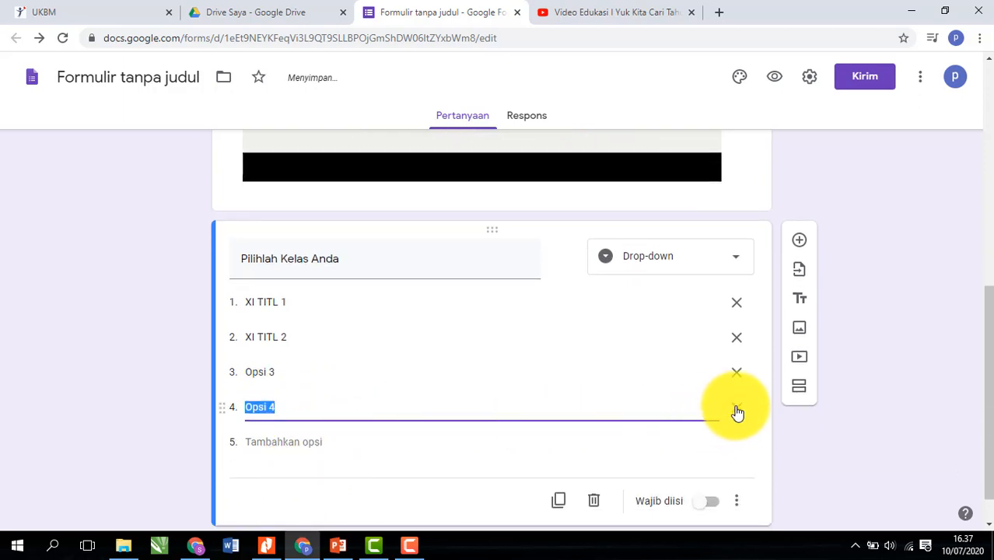
left_click(736, 409)
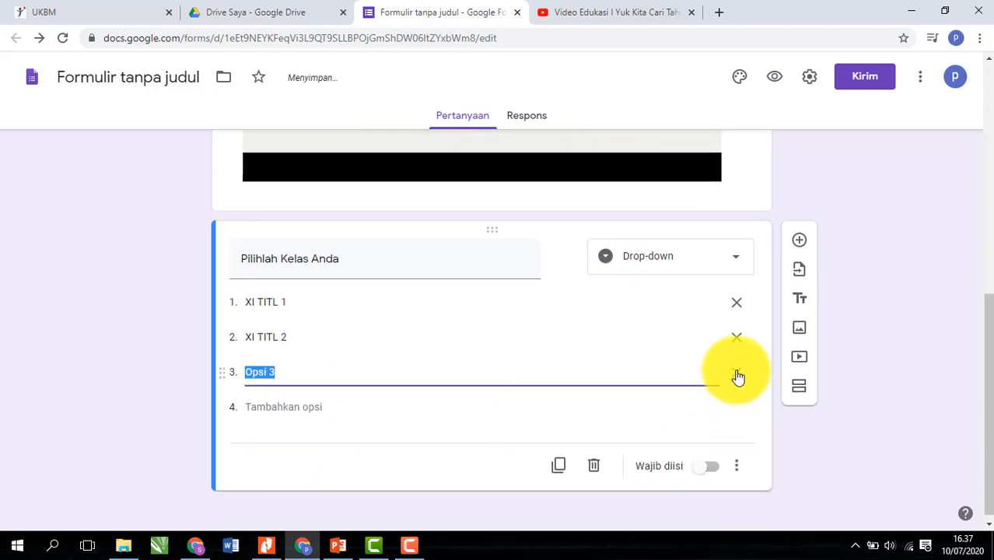
left_click(737, 373)
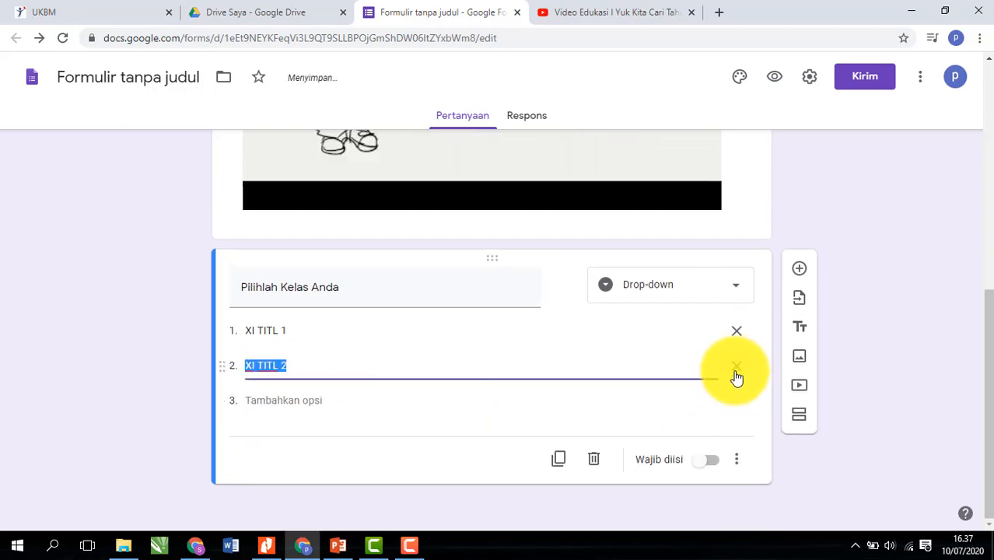
left_click(900, 464)
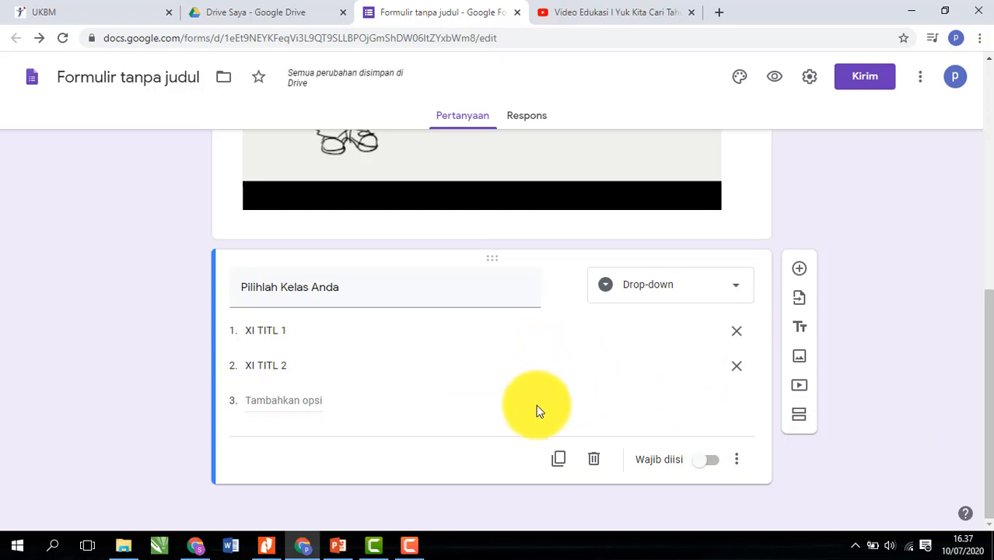
- Mark the class question Wajib diisi and add a new question below it
left_click(716, 460)
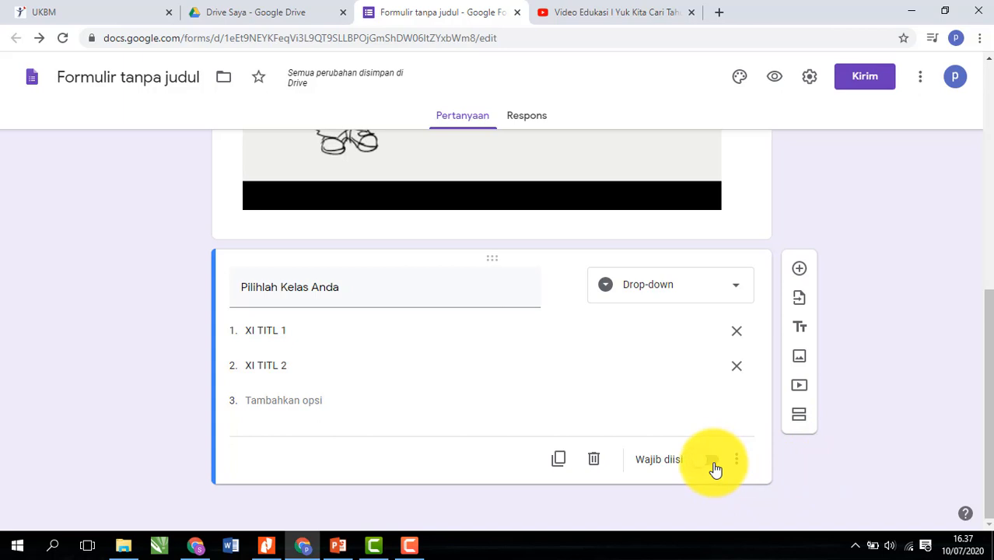
left_click(714, 463)
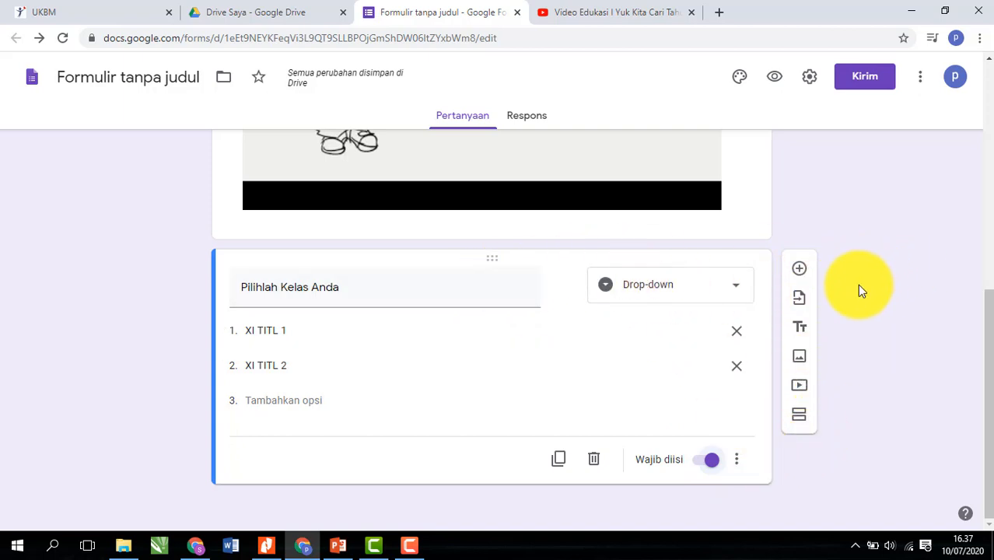
left_click(800, 271)
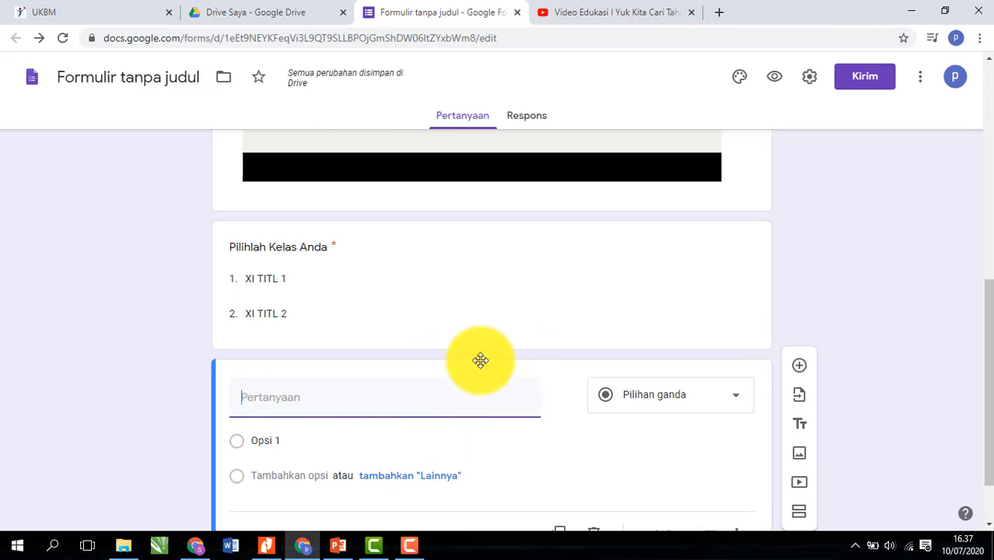
- Make the new question a short answer titled 'Tuliskan Nama Lengkap Anda ?'
left_click(722, 400)
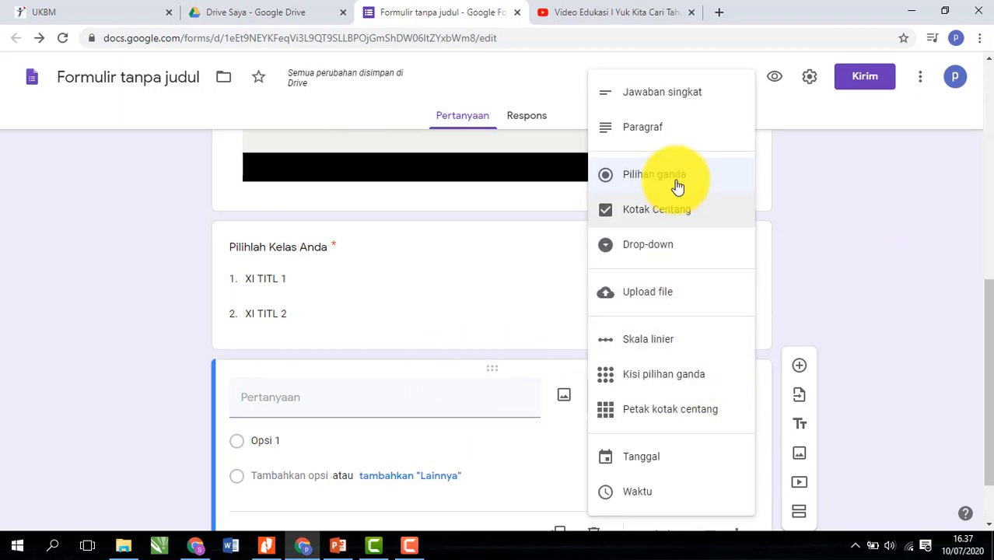
left_click(673, 99)
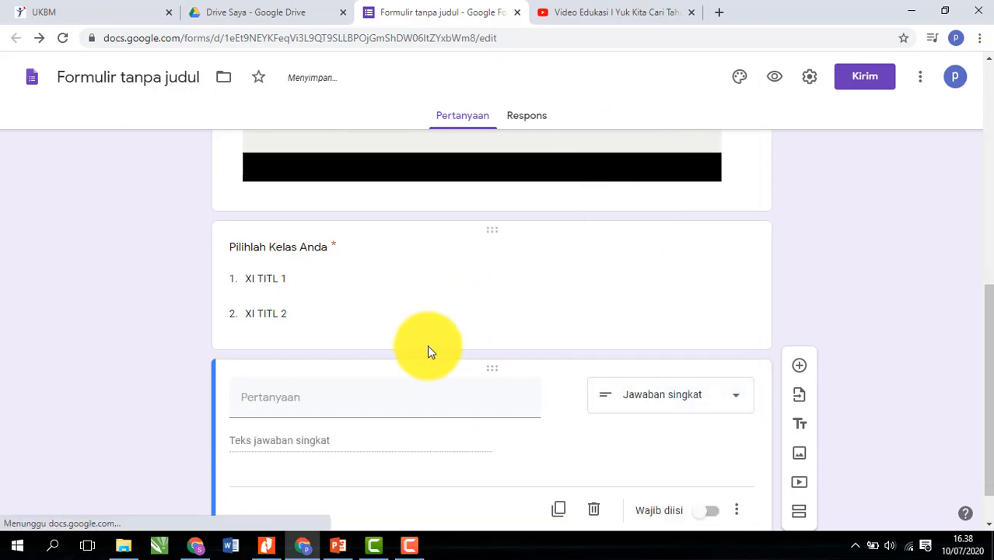
left_click(361, 391)
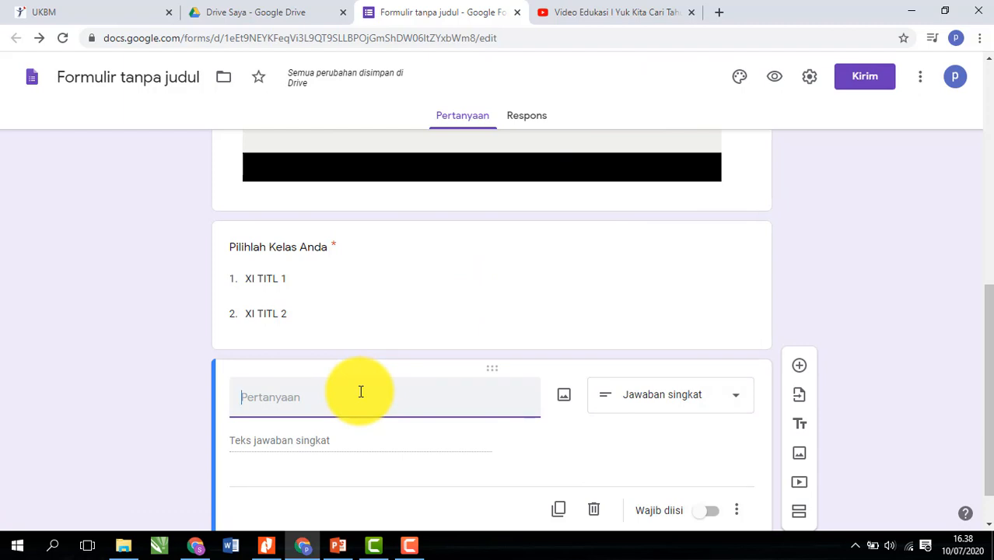
type("Tuliskan Nama ")
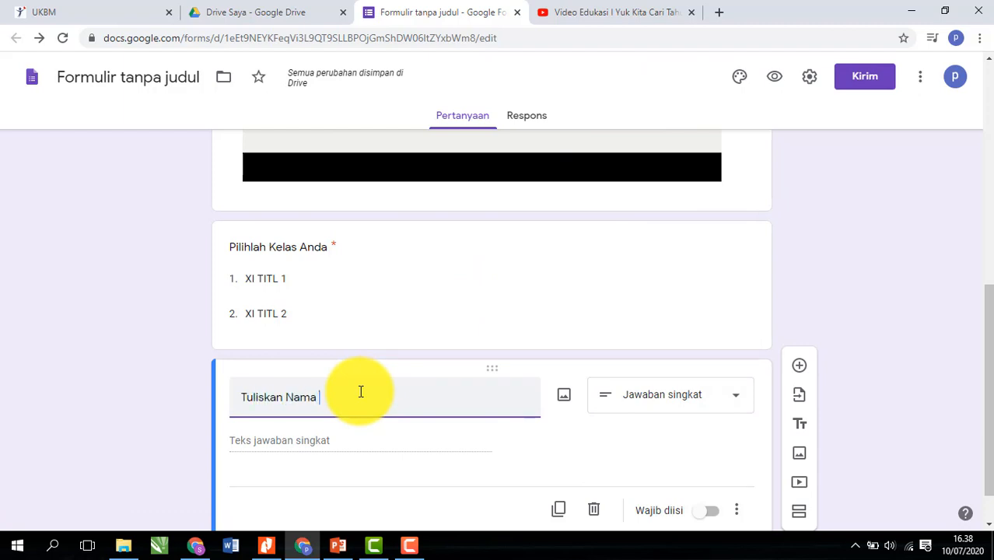
type("Lengkap Anda ?")
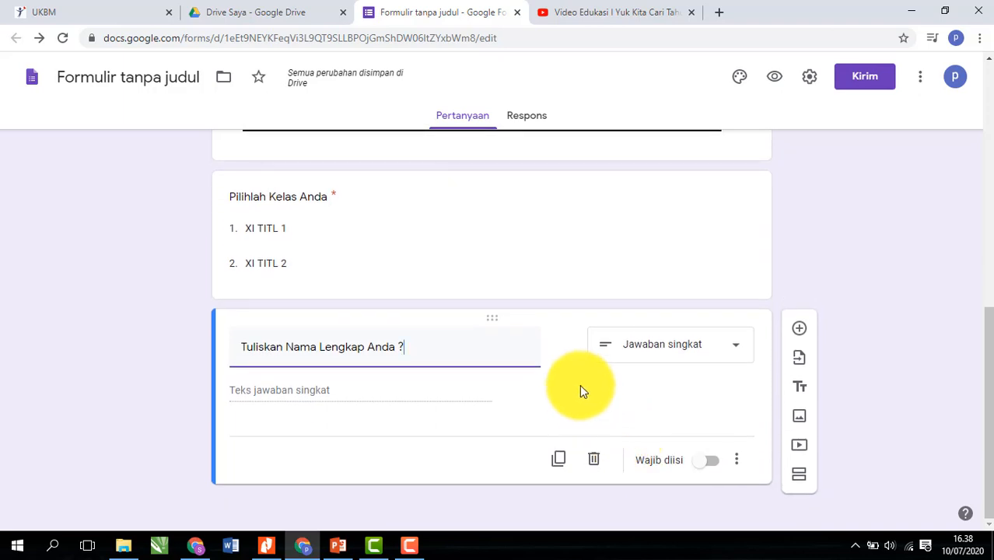
- Add a Deskripsi line reading 'Contoh :' followed by an example full name
left_click(739, 462)
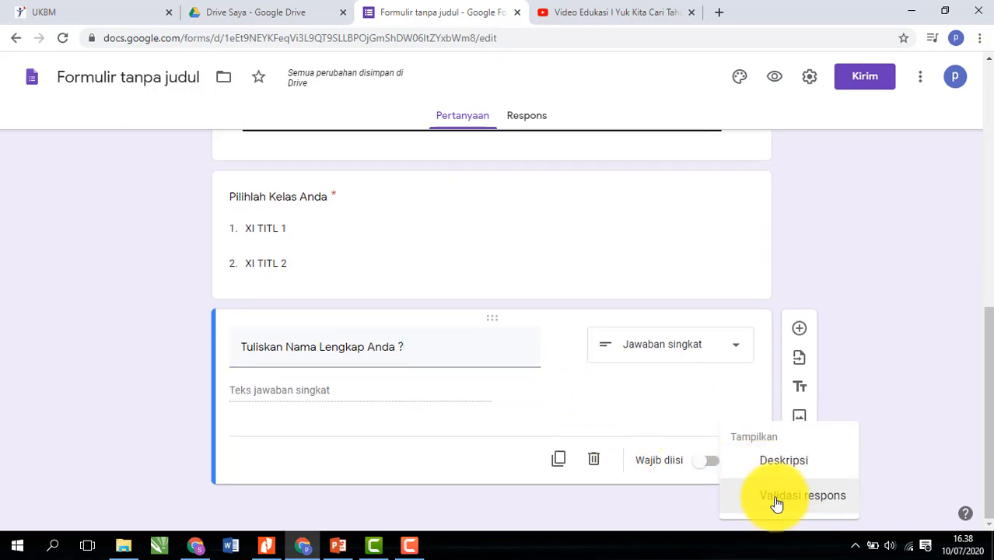
left_click(774, 462)
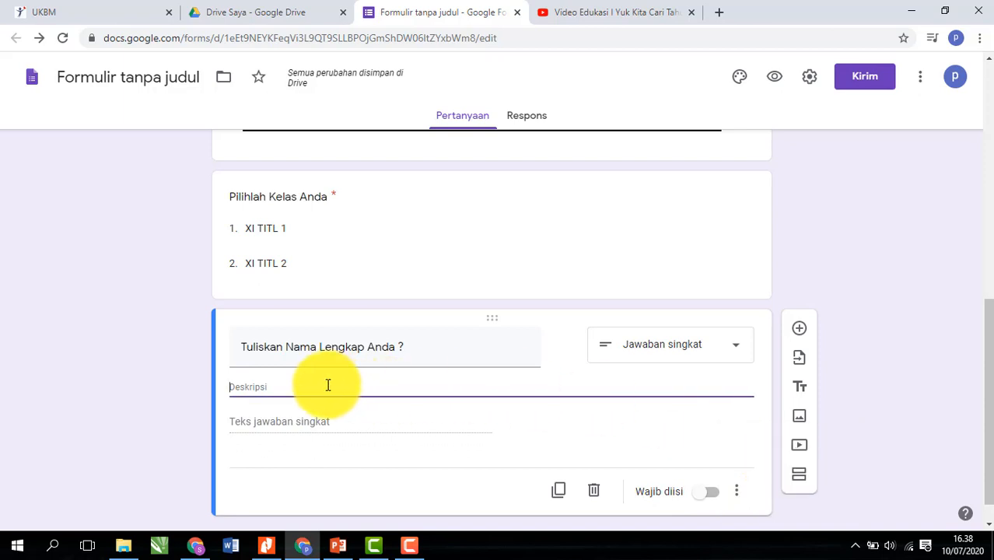
type("Contoh")
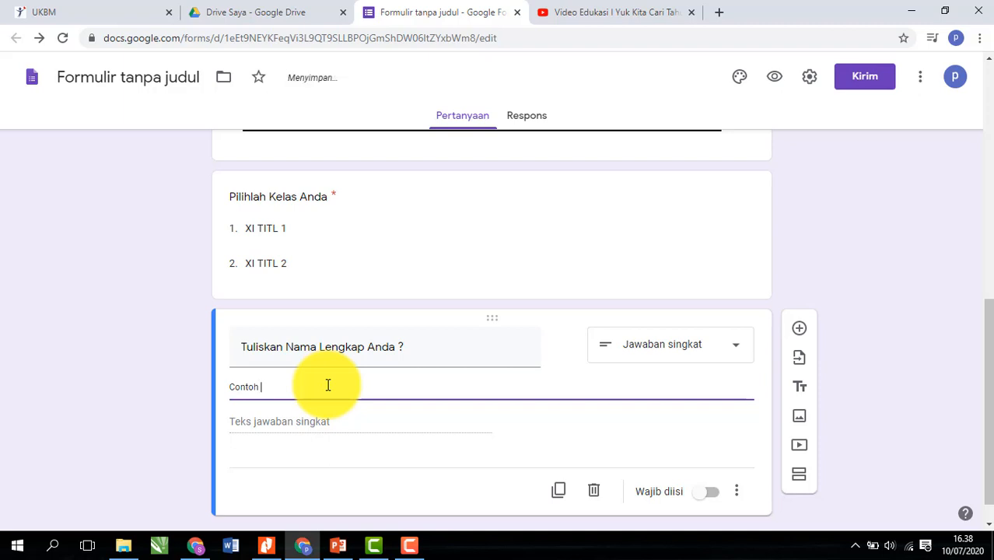
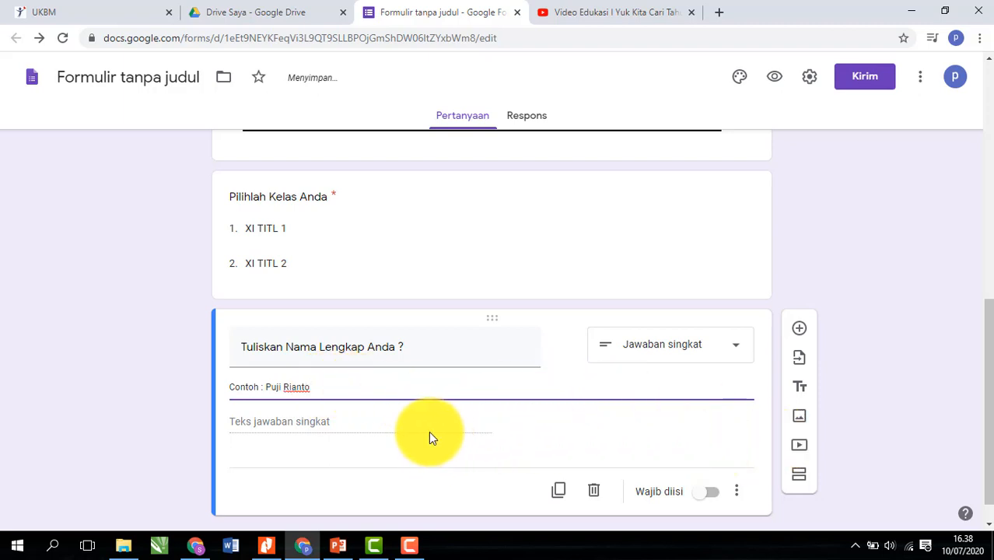
scroll(711, 474, "down", 1)
- Mark the full-name question required and change the class title to 'Pilihlah Kelas Anda ?'
left_click(712, 463)
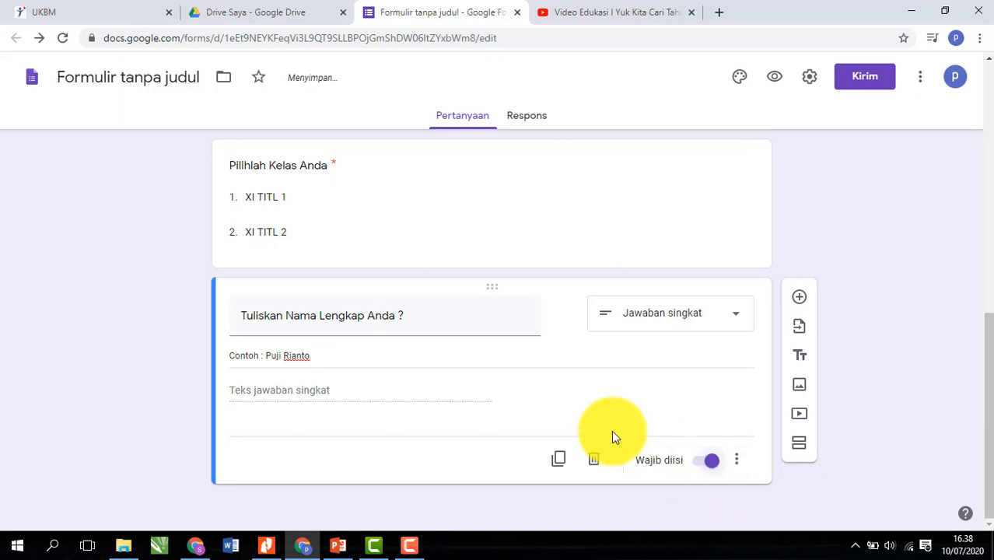
scroll(442, 388, "up", 1)
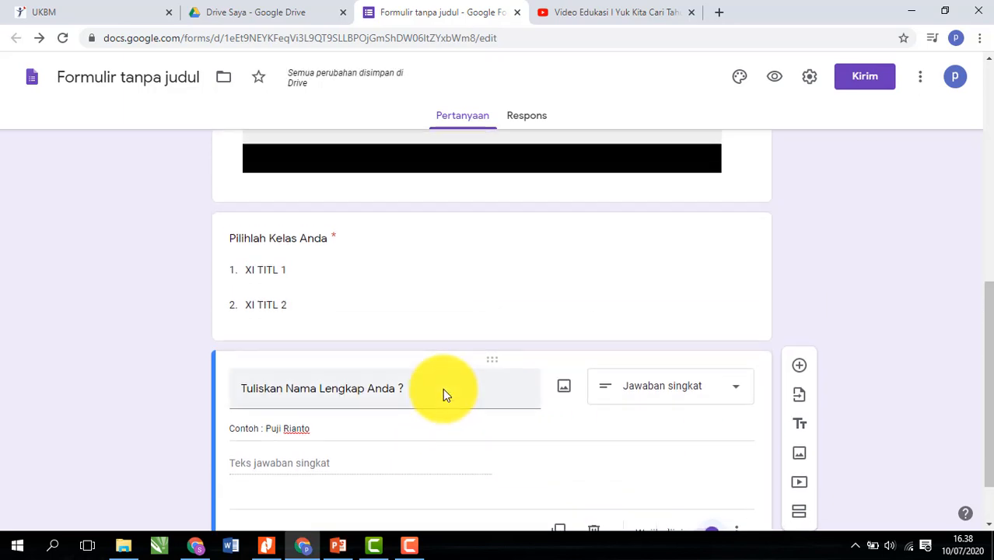
left_click(328, 240)
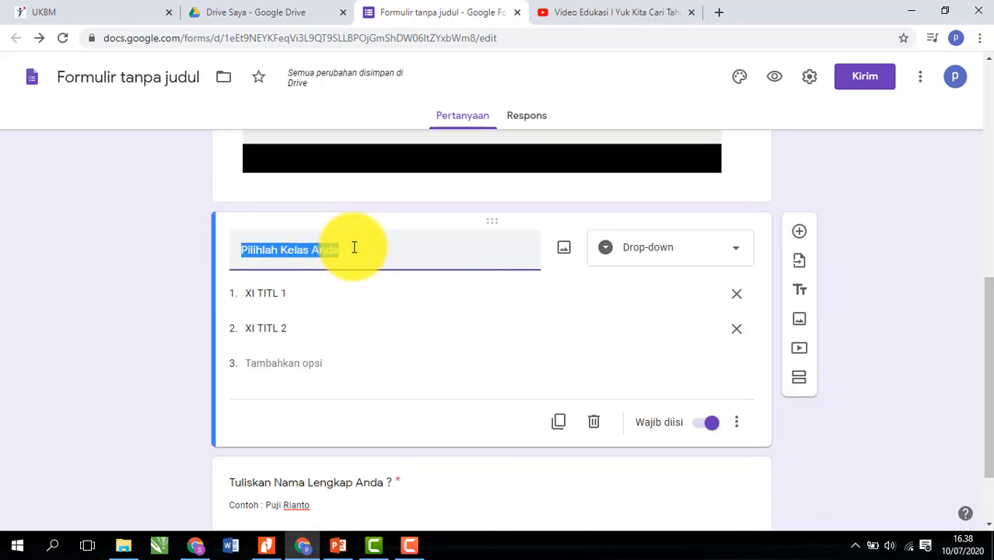
left_click(358, 248)
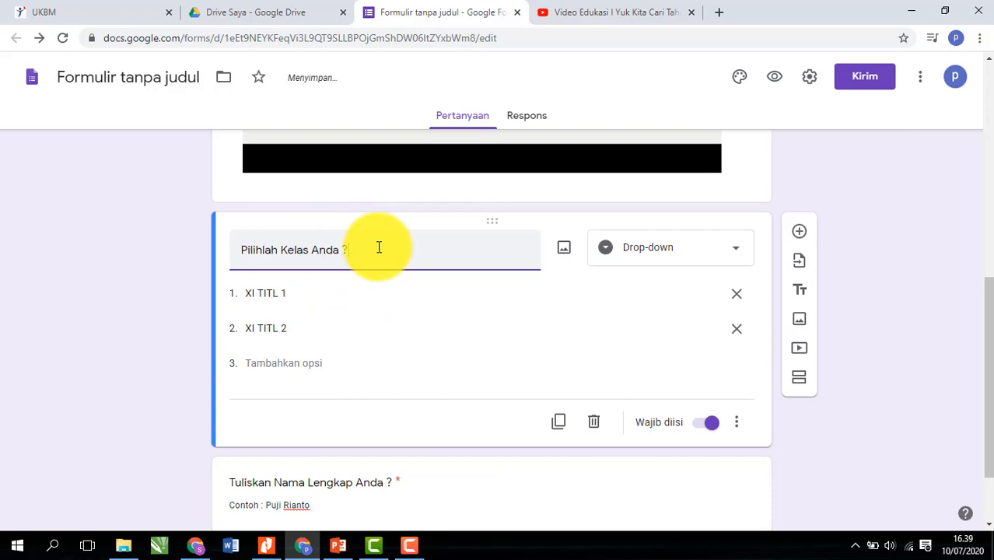
left_click(910, 420)
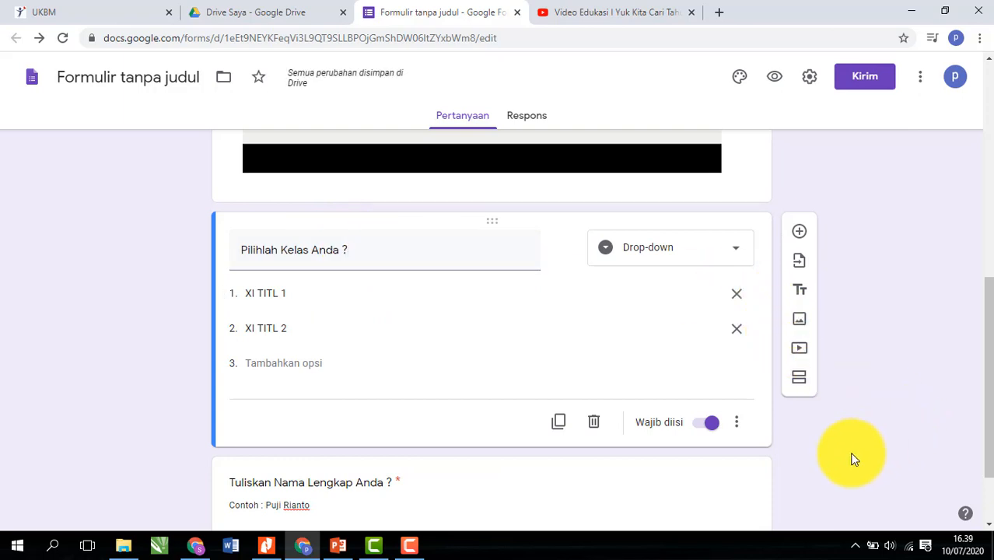
scroll(868, 401, "down", 1)
left_click(727, 411)
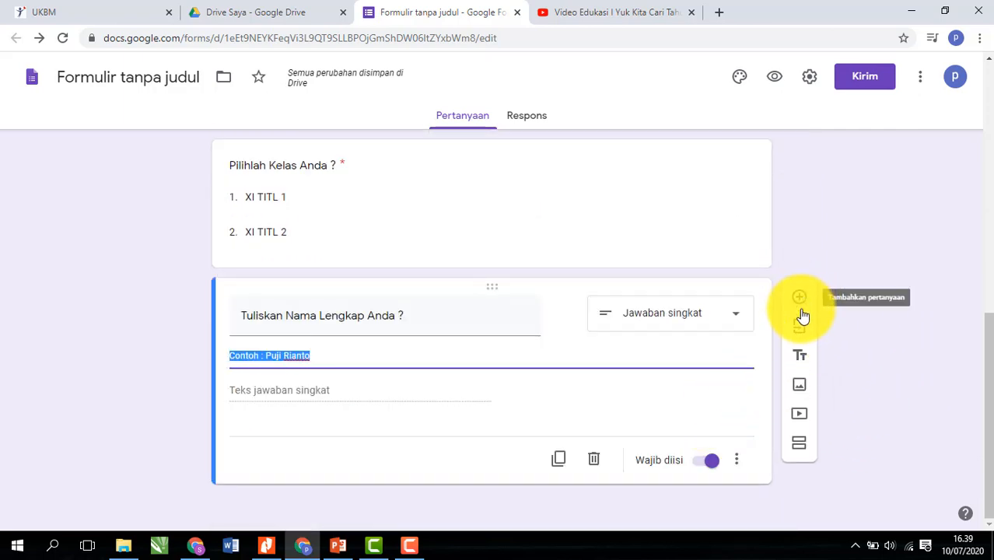
- Add an Upload file question below the name question and accept the Drive upload notice with Lanjutkan
left_click(800, 300)
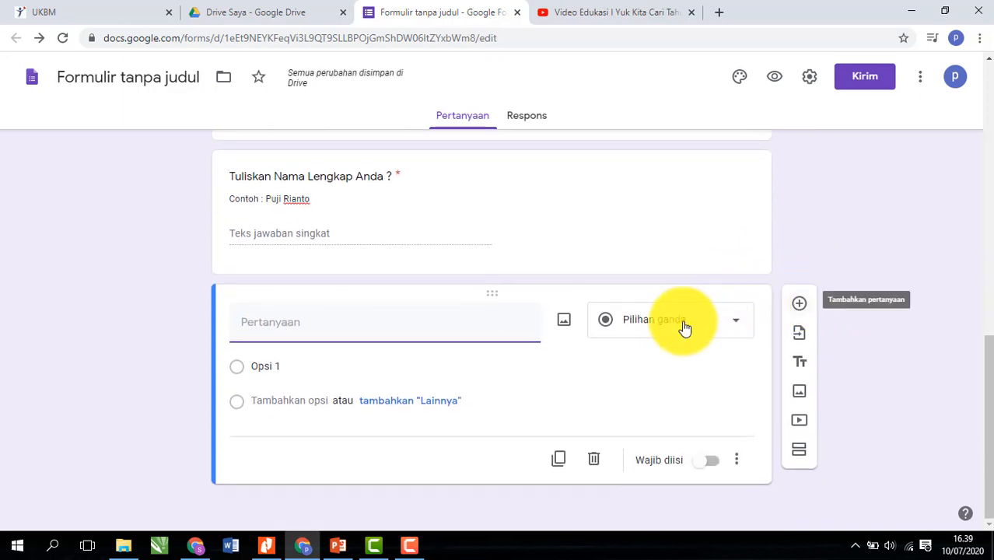
left_click(661, 330)
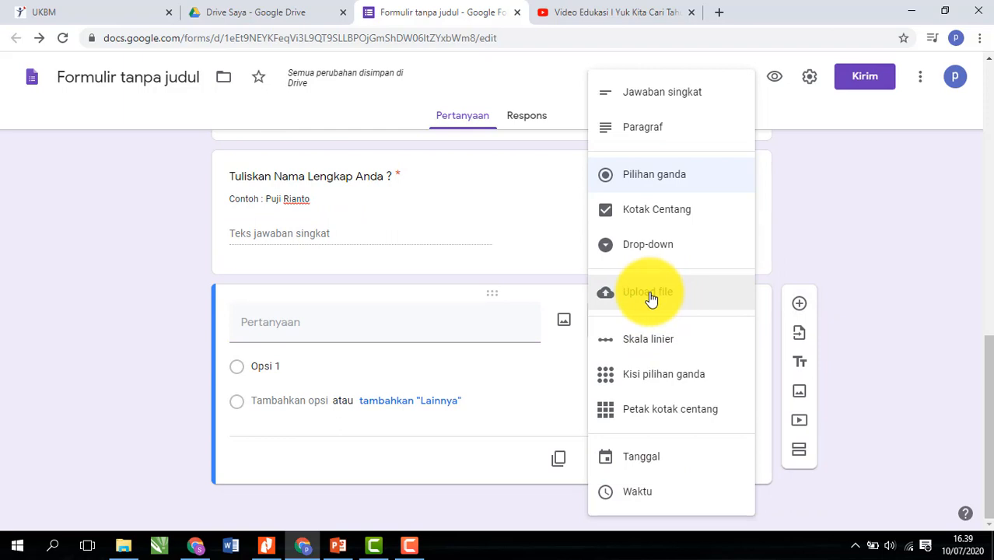
left_click(650, 296)
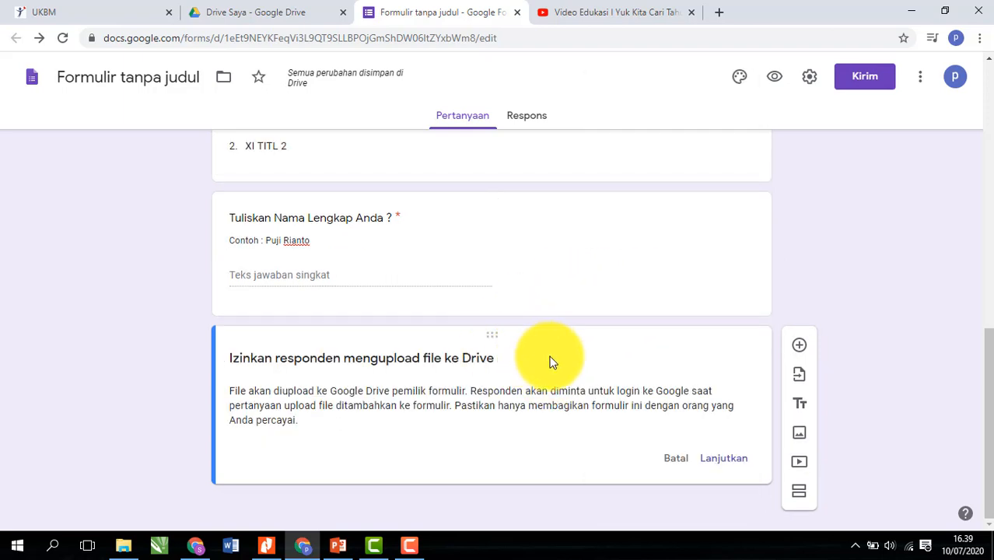
left_click(724, 460)
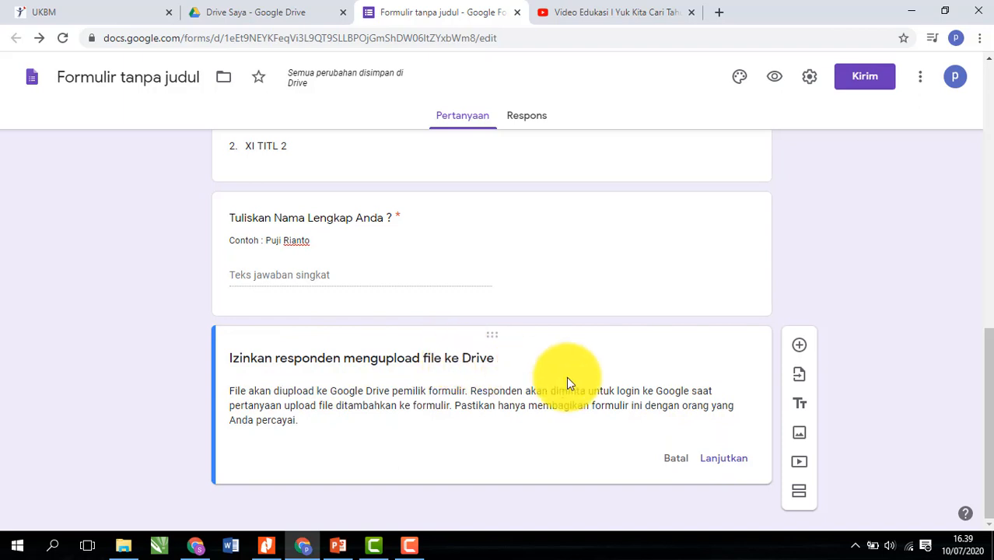
left_click(723, 465)
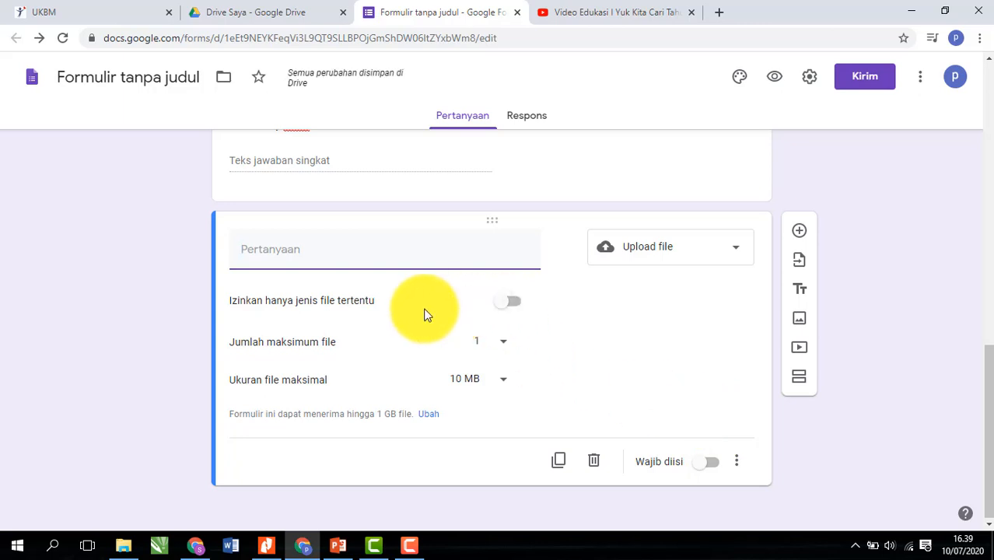
- Allow only specific file types on the upload question: PDF and both Gambar types
left_click(515, 308)
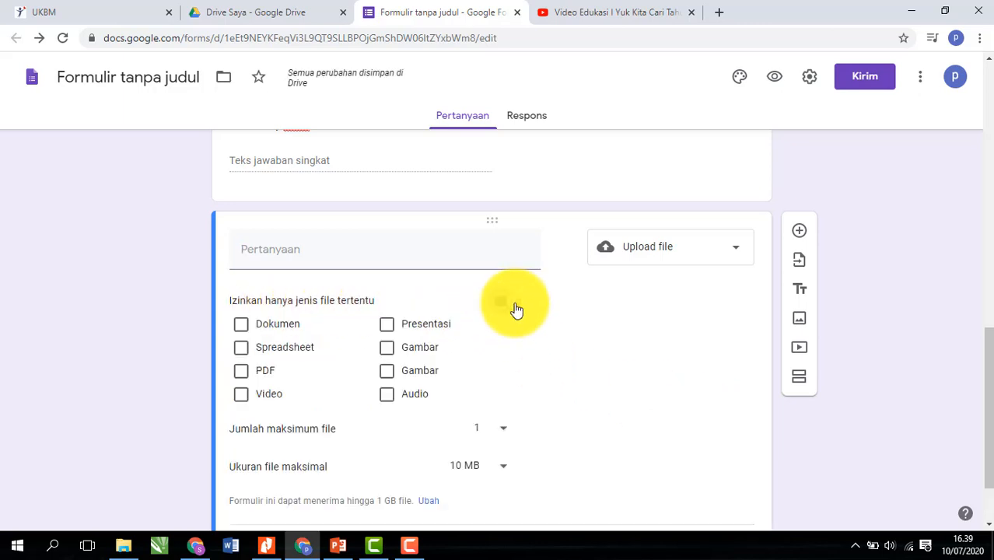
left_click(263, 368)
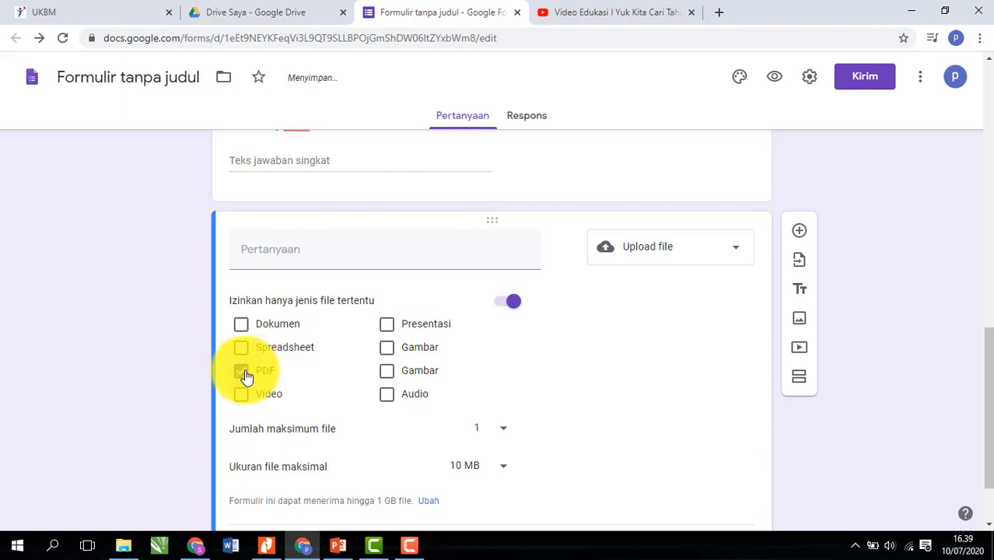
left_click(388, 350)
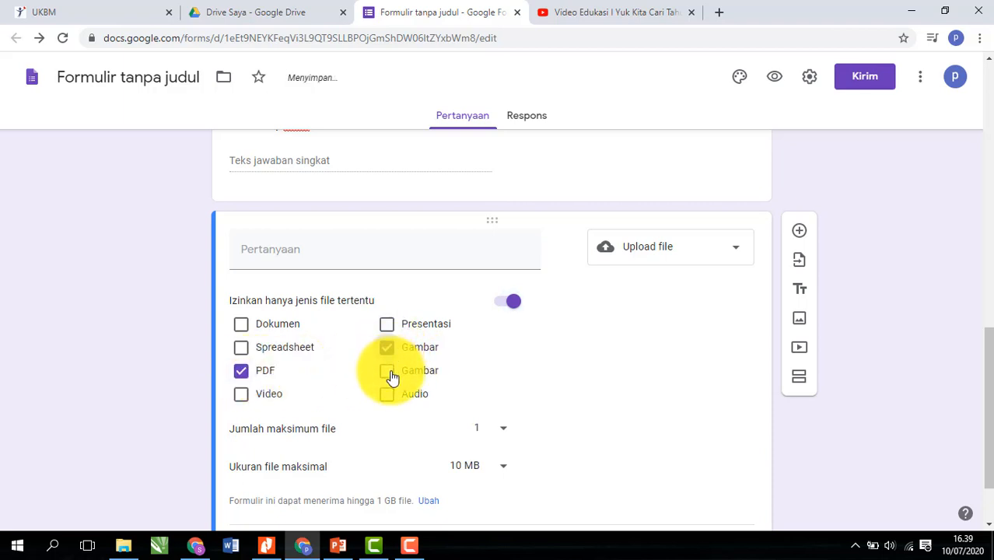
left_click(390, 373)
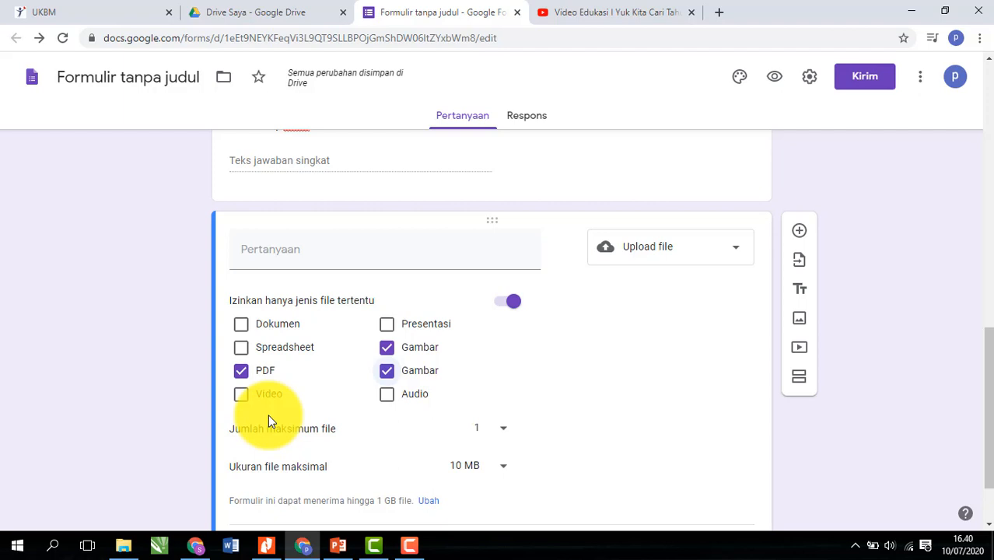
- Set the maximum number of files to 5 and keep the maximum file size at 10 MB
left_click(503, 430)
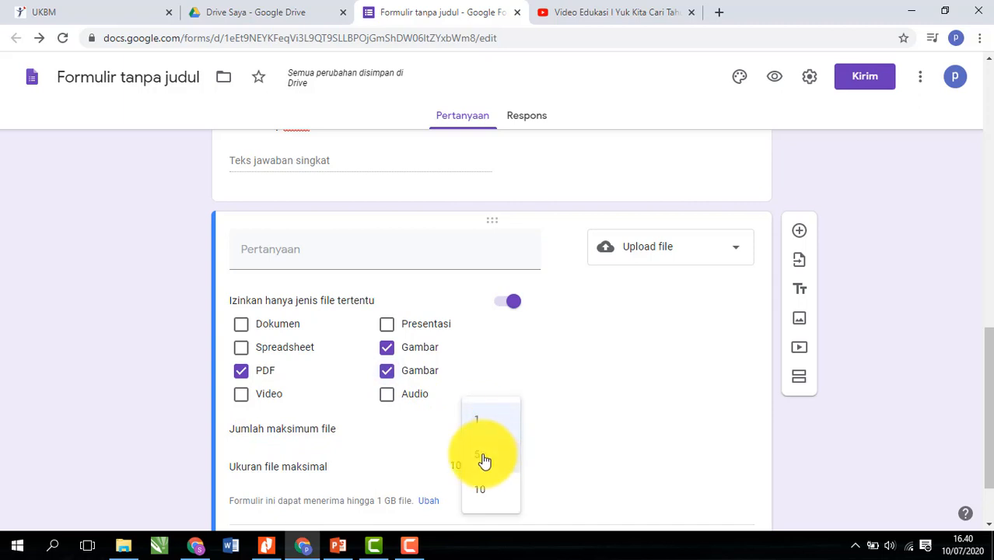
left_click(484, 459)
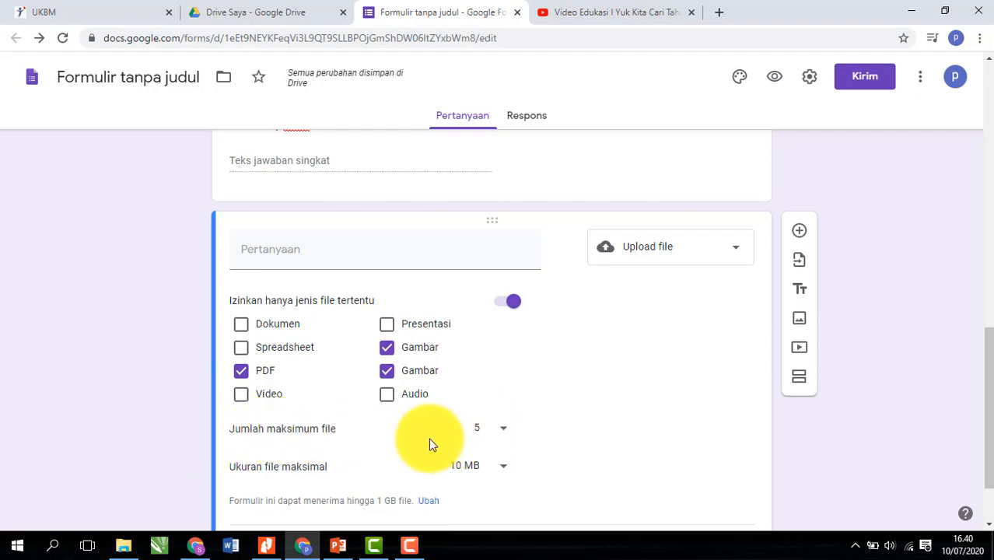
scroll(552, 433, "down", 1)
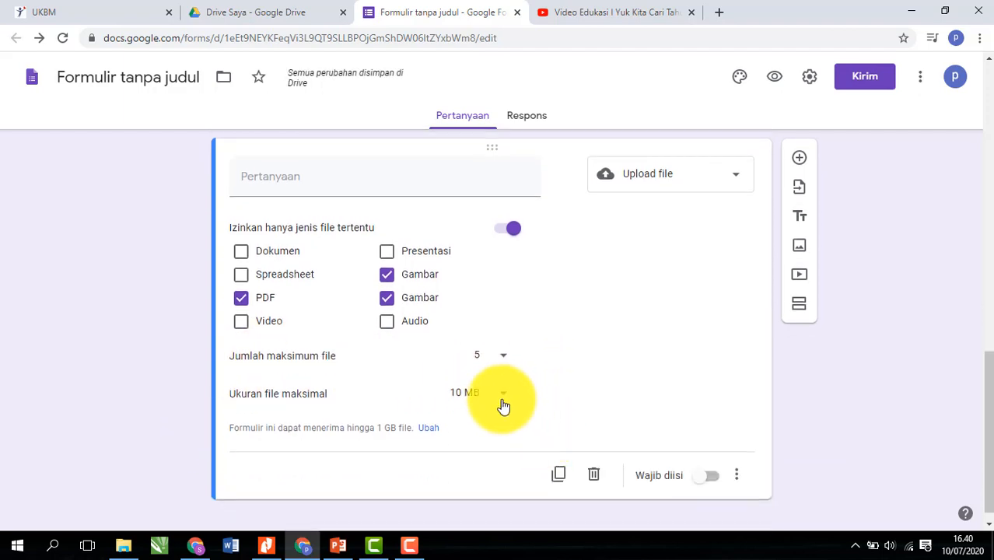
left_click(502, 402)
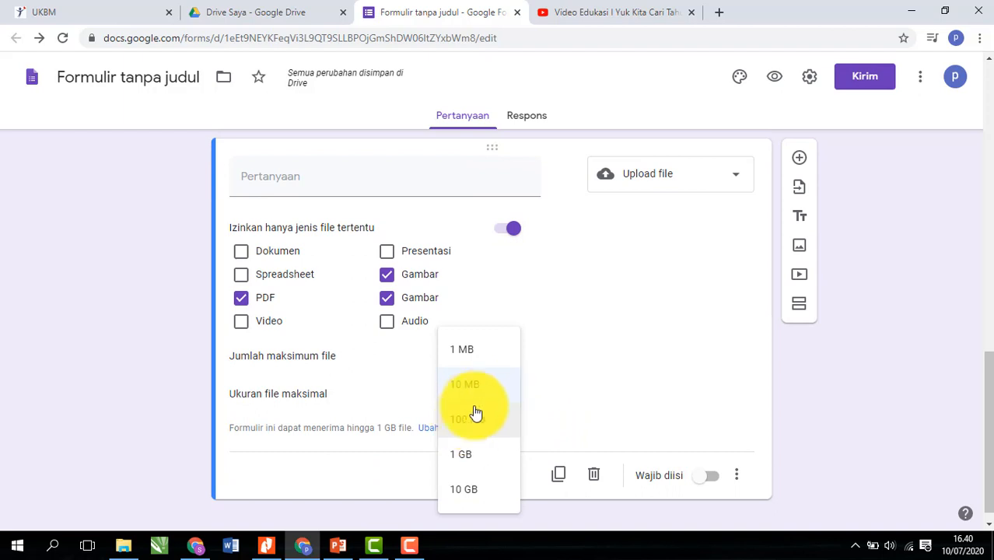
left_click(478, 391)
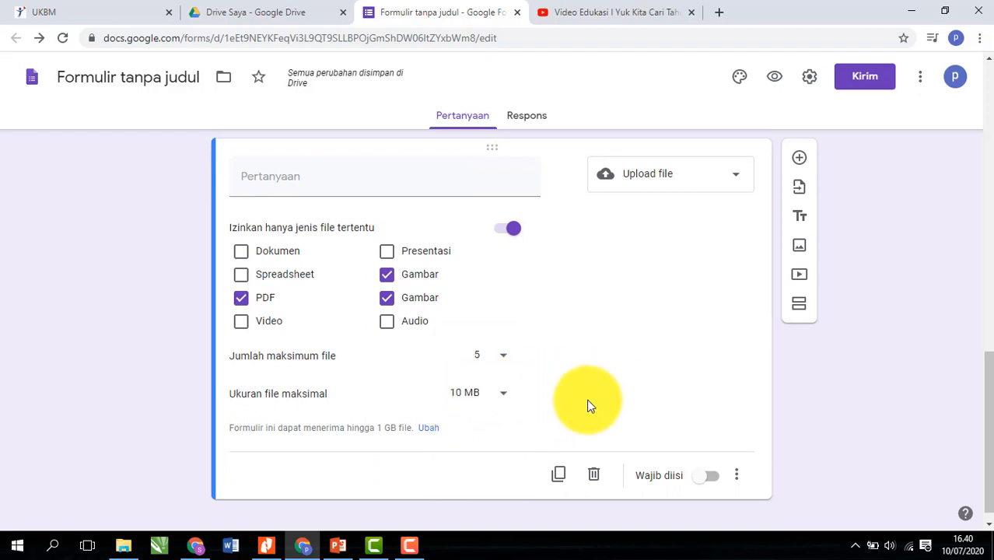
scroll(564, 414, "up", 1)
scroll(578, 412, "down", 1)
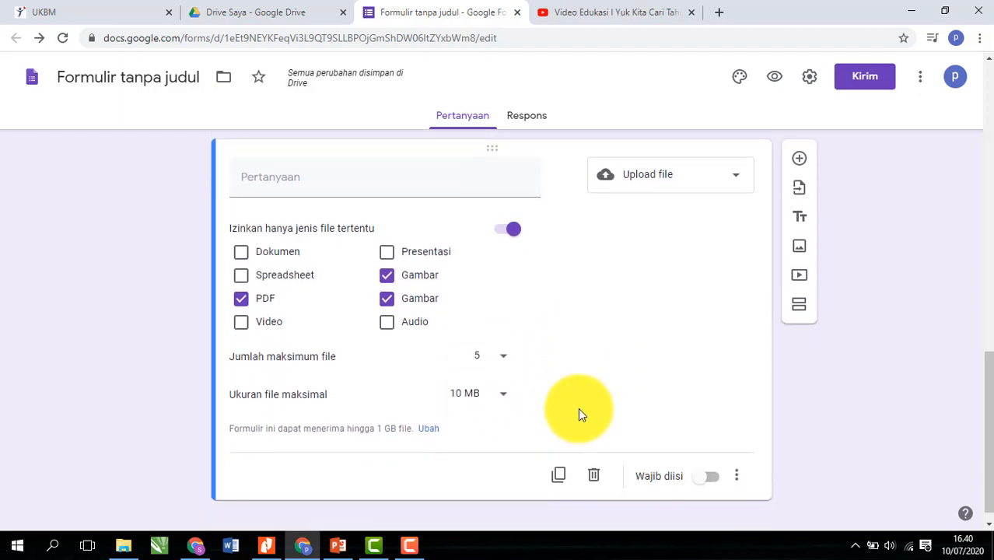
scroll(591, 415, "up", 1)
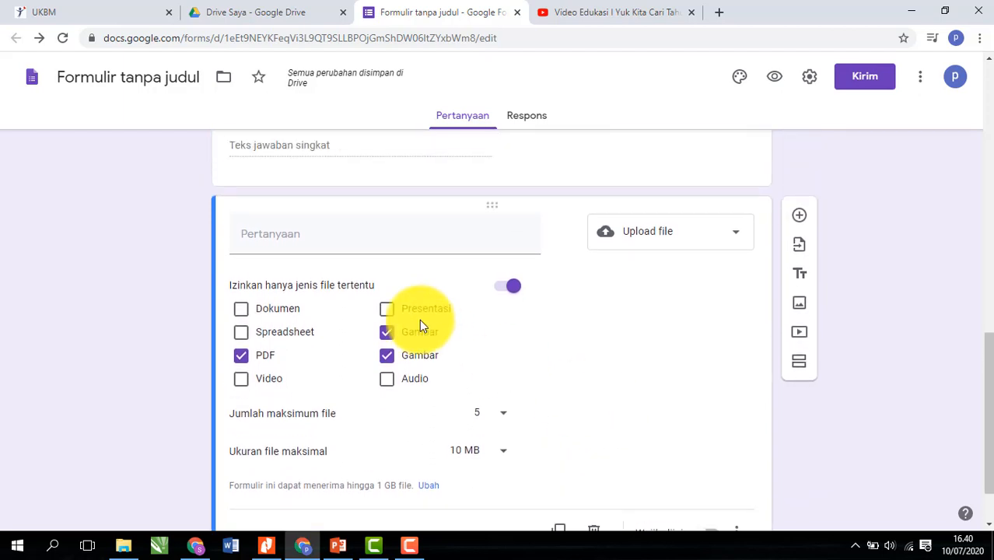
- Draft the upload question title 'Silakan Upload file hasil resume disini', trying and removing extra wording
left_click(366, 231)
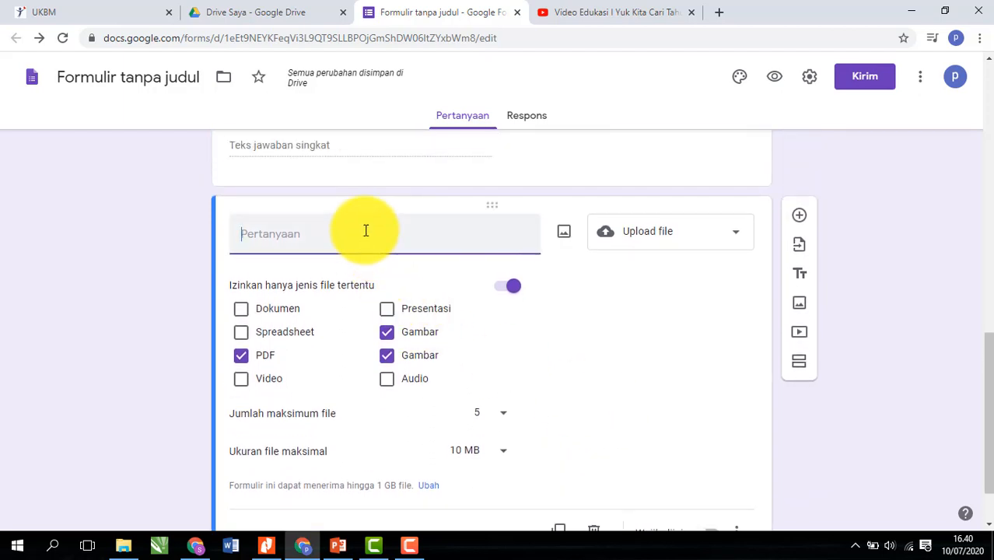
type("Silakan")
type("Up")
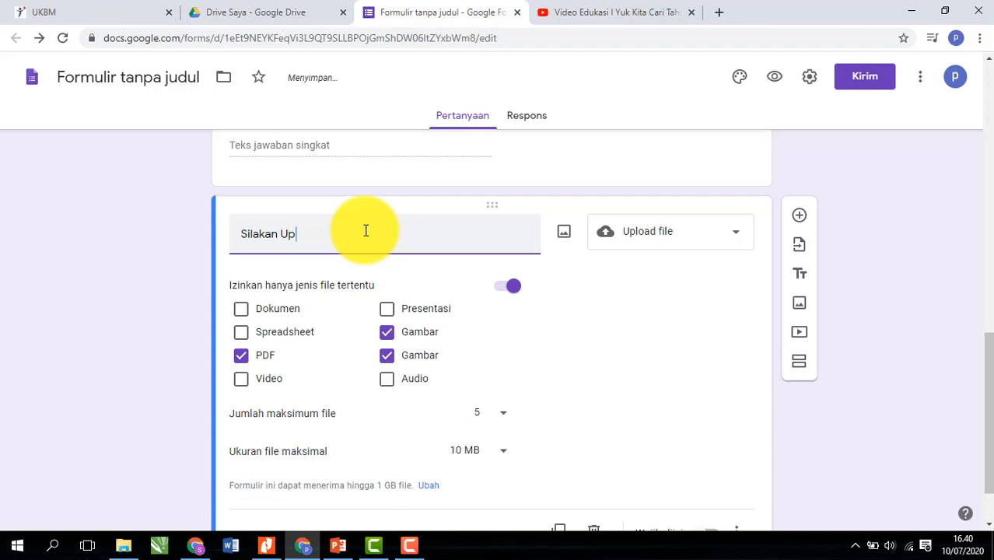
type("load file hasil resum ")
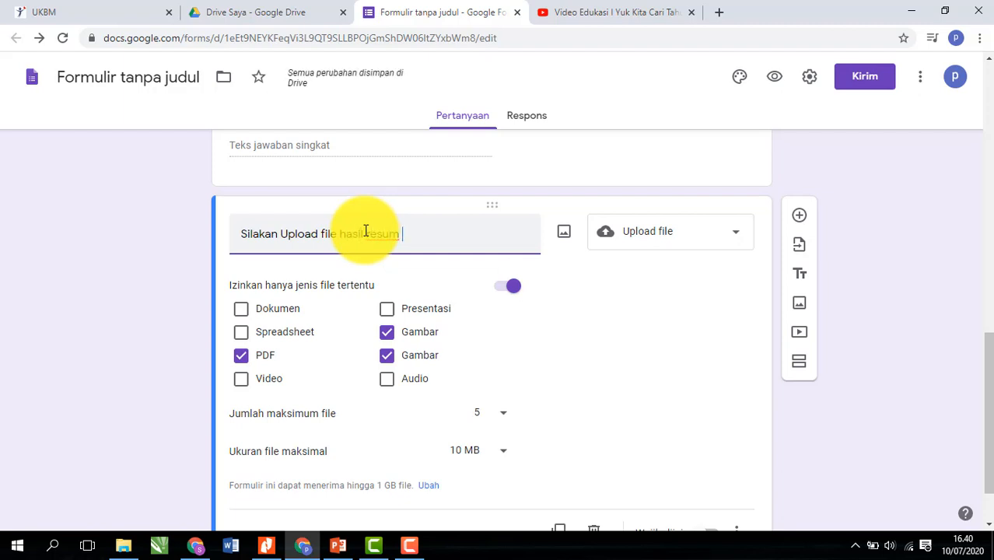
type("e")
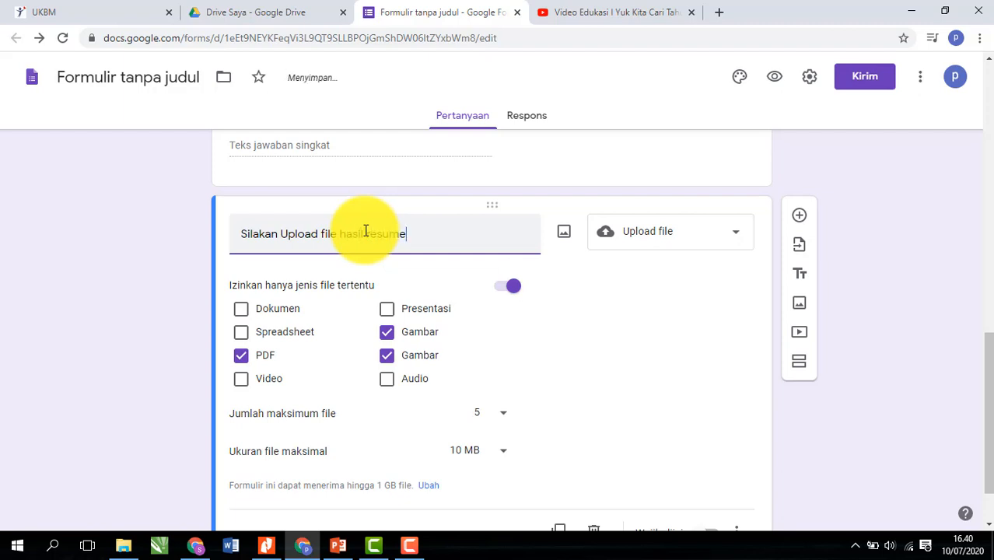
type(" disini")
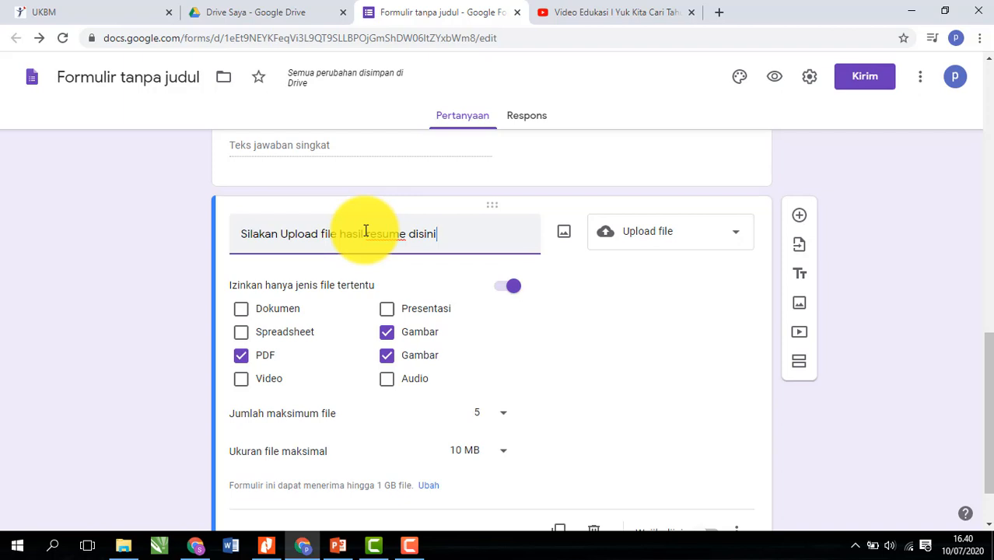
type(". file")
key("BackSpace")
key("BackSpace")
key("BackSpace")
key("BackSpace")
key("BackSpace")
key("BackSpace")
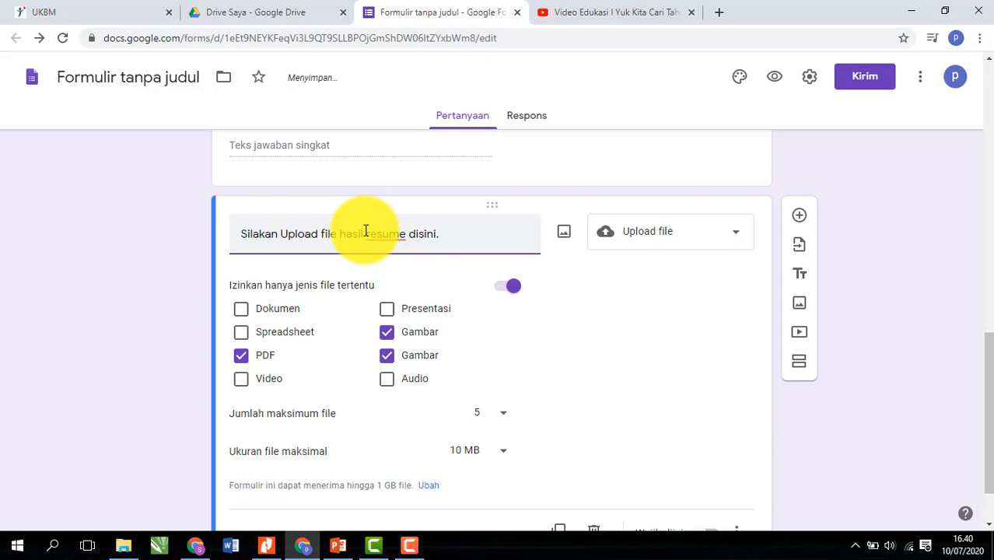
type("Hasil resume")
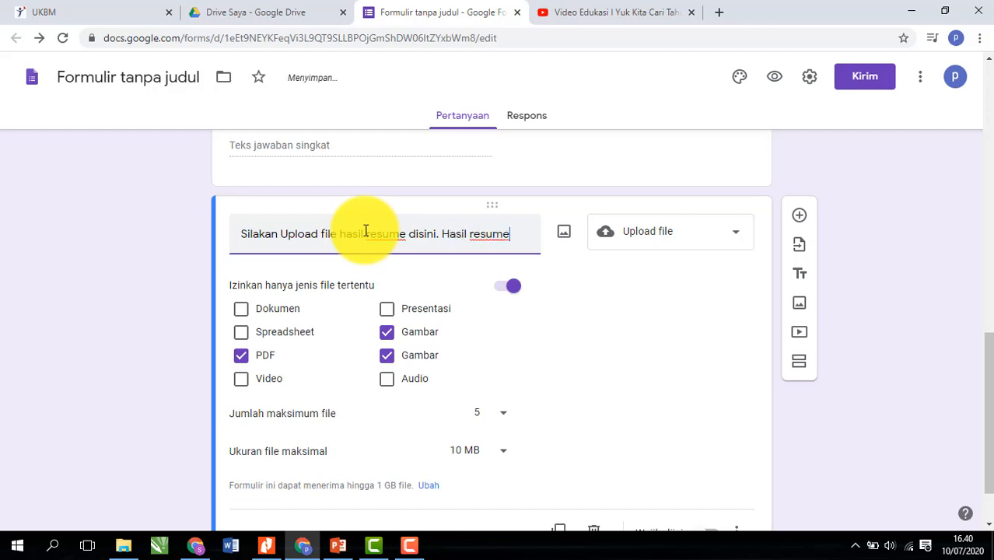
key("BackSpace")
key("BackSpace")
key("BackSpace")
key("BackSpace")
key("BackSpace")
key("BackSpace")
key("BackSpace")
key("BackSpace")
key("BackSpace")
key("BackSpace")
key("BackSpace")
key("BackSpace")
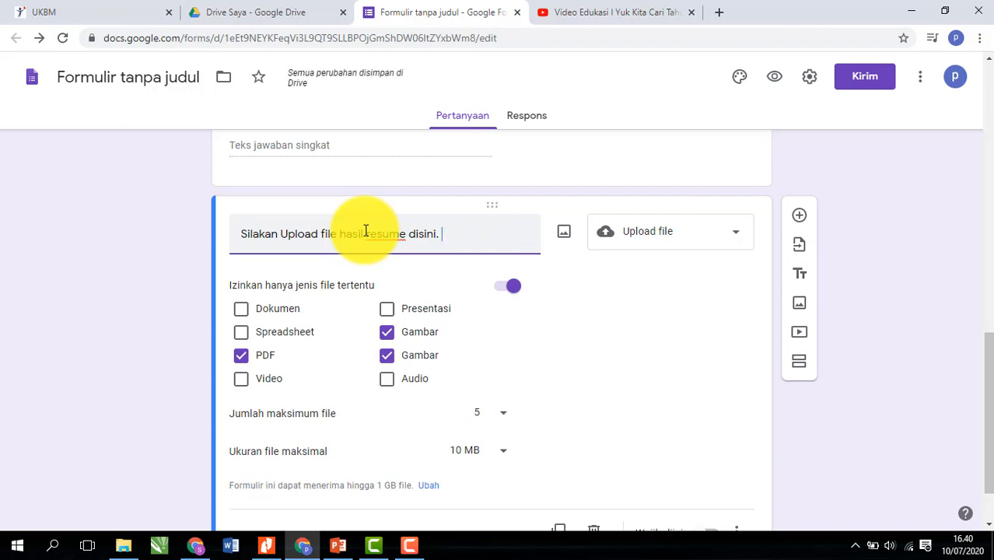
type("Re")
key("BackSpace")
key("BackSpace")
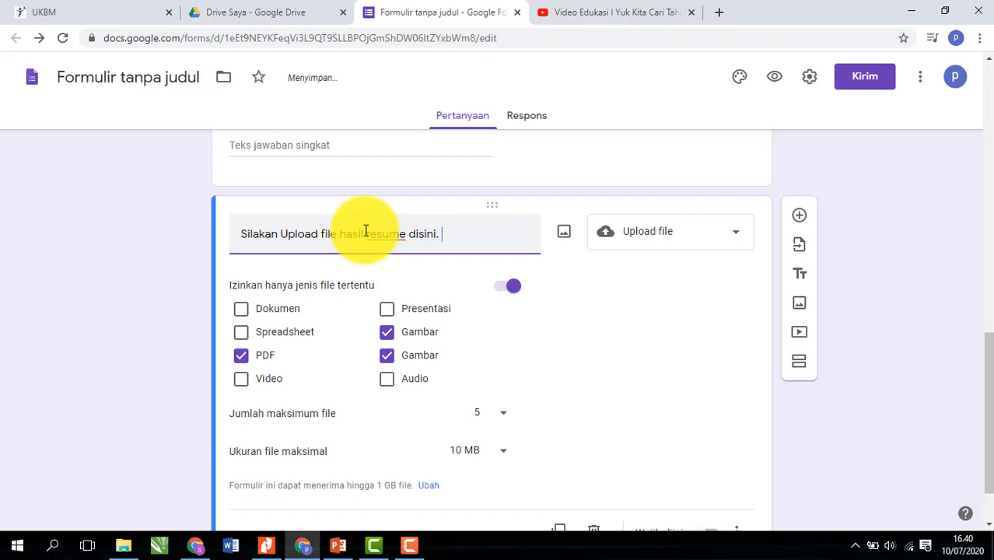
type("Hasil Re")
key("BackSpace")
type("esume dif")
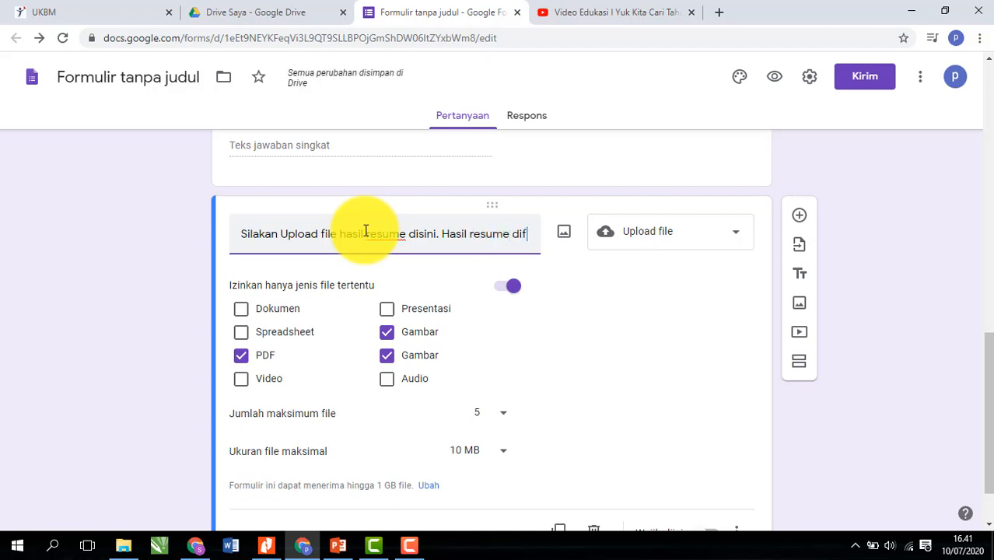
type("oto")
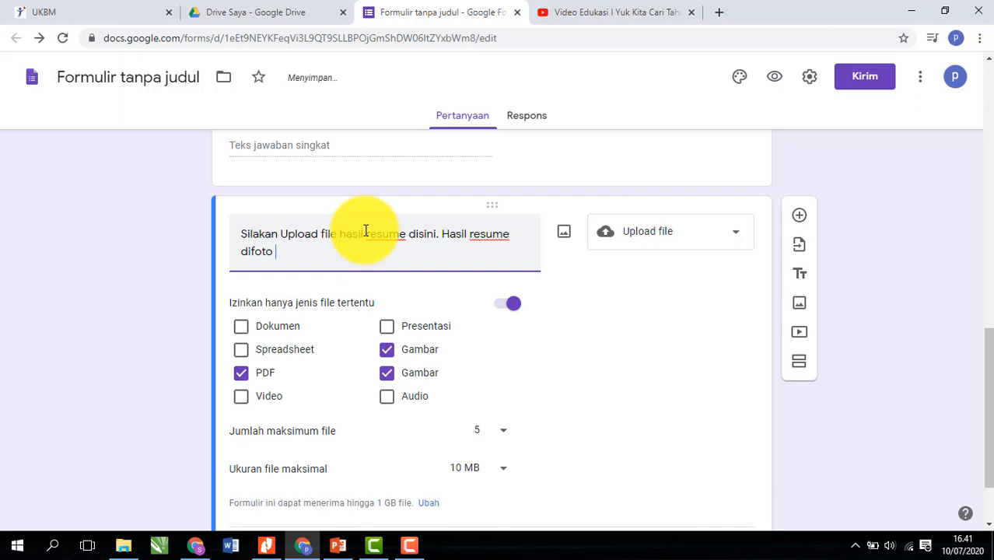
type(" dan diupload")
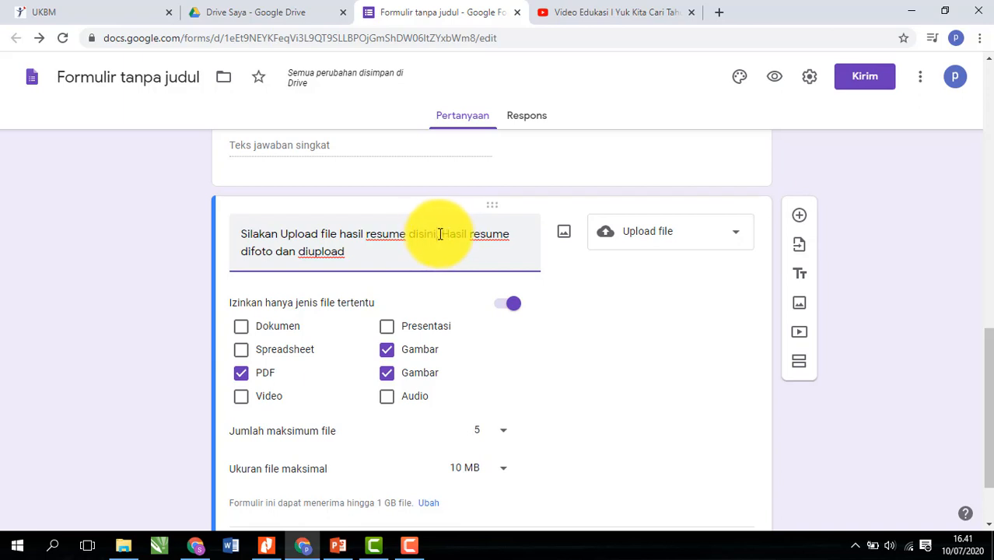
left_click_drag(438, 233, 435, 249)
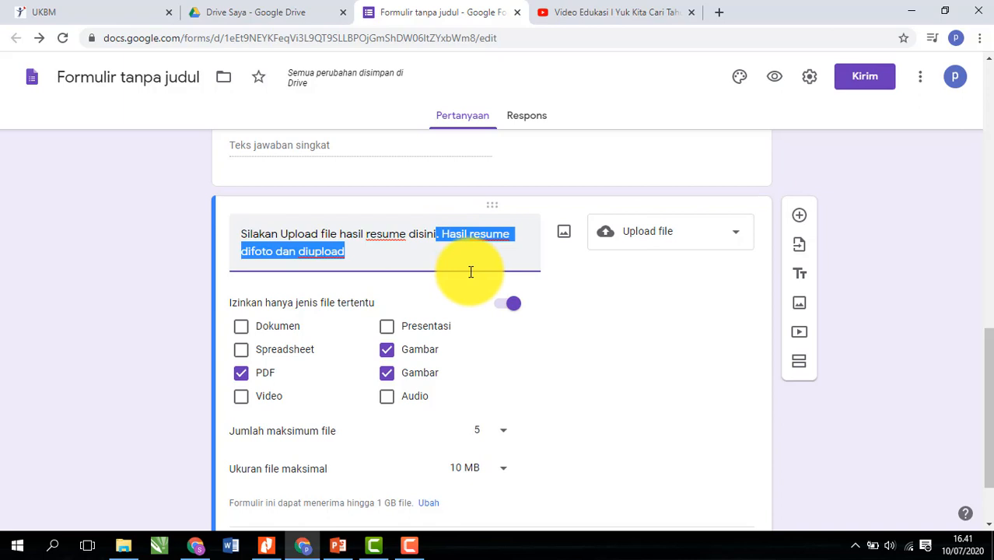
key("BackSpace")
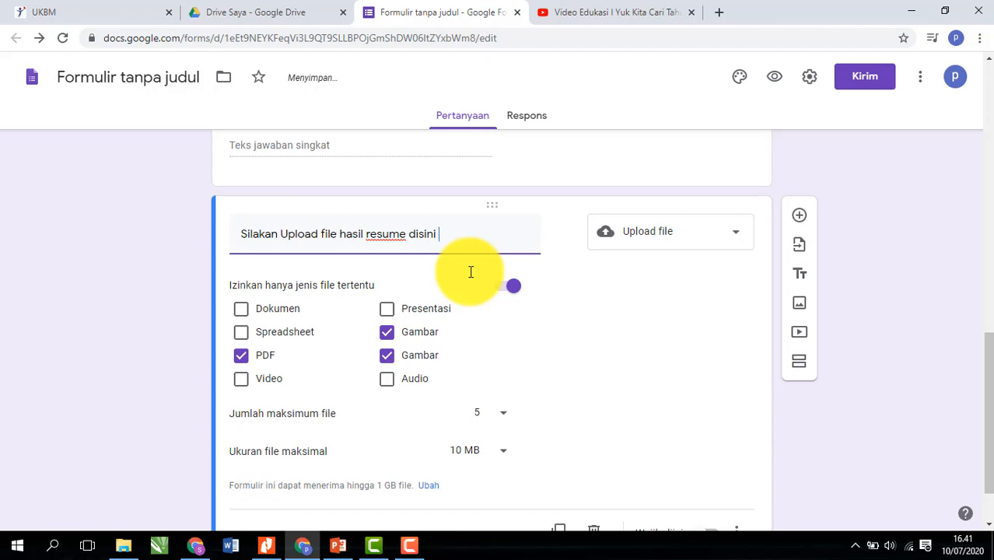
- Reword the title to 'Hasil resume difoto dan silakan Upload file hasil foto disini. File yang diupload dapat berupa jpg maupun pdf'
double_click(245, 238)
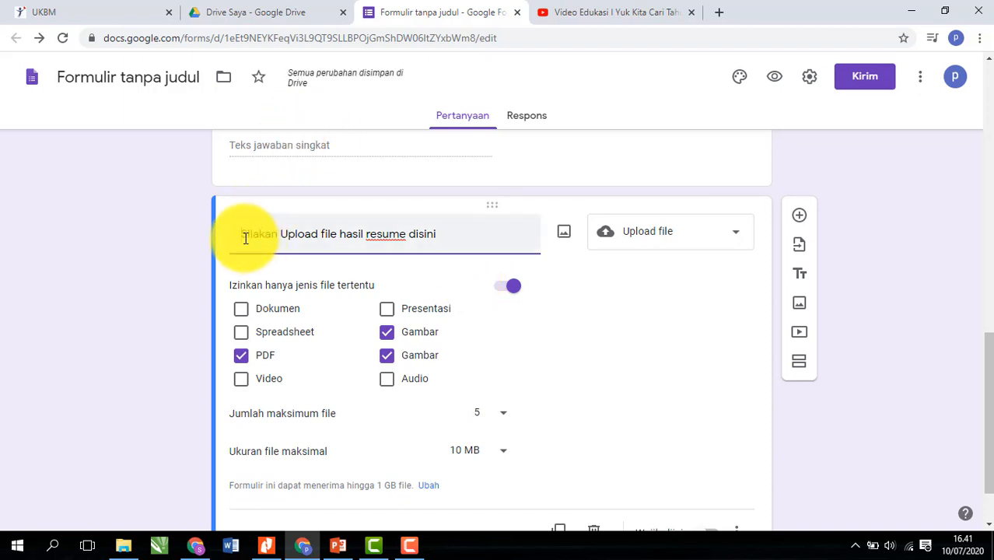
type("Hasil Re")
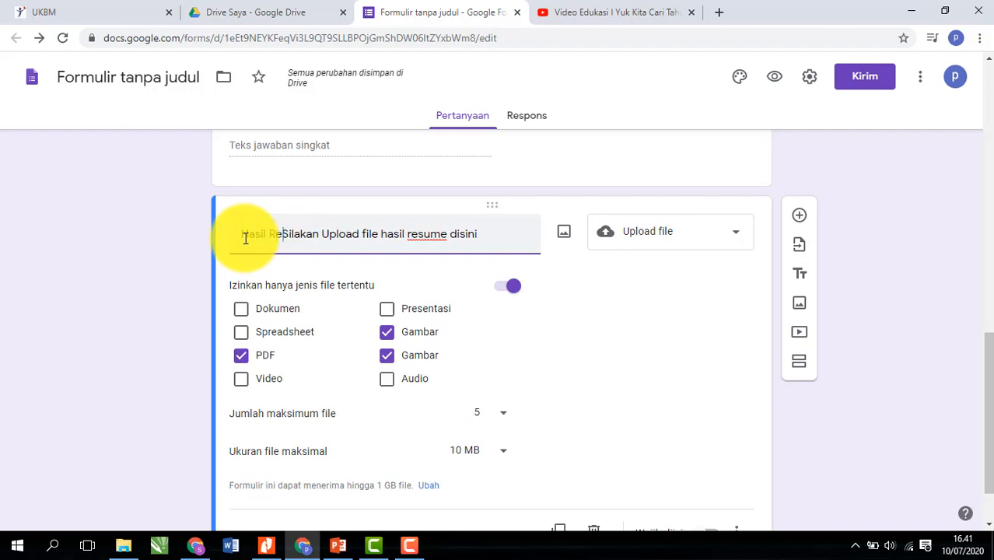
key("BackSpace")
key("BackSpace")
type("resume ")
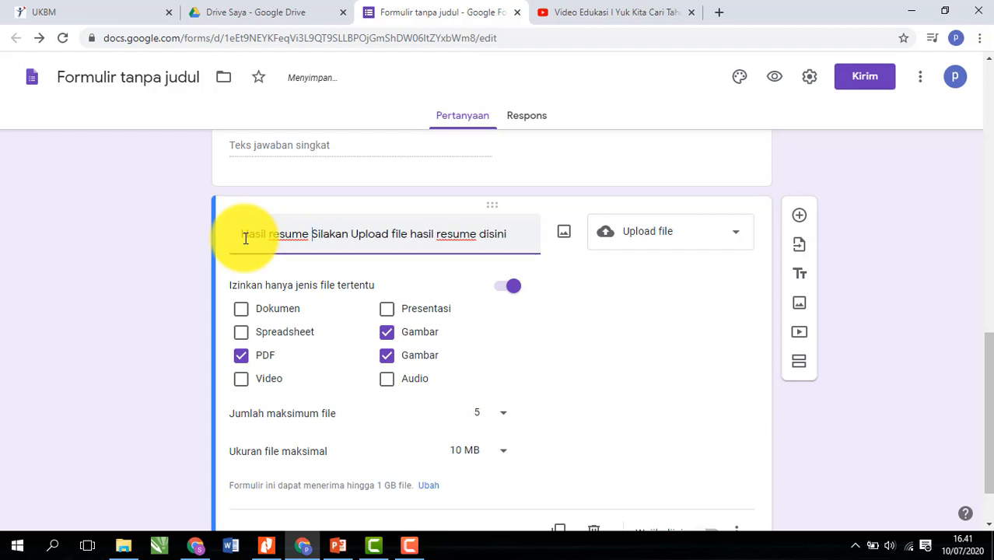
type("difoto")
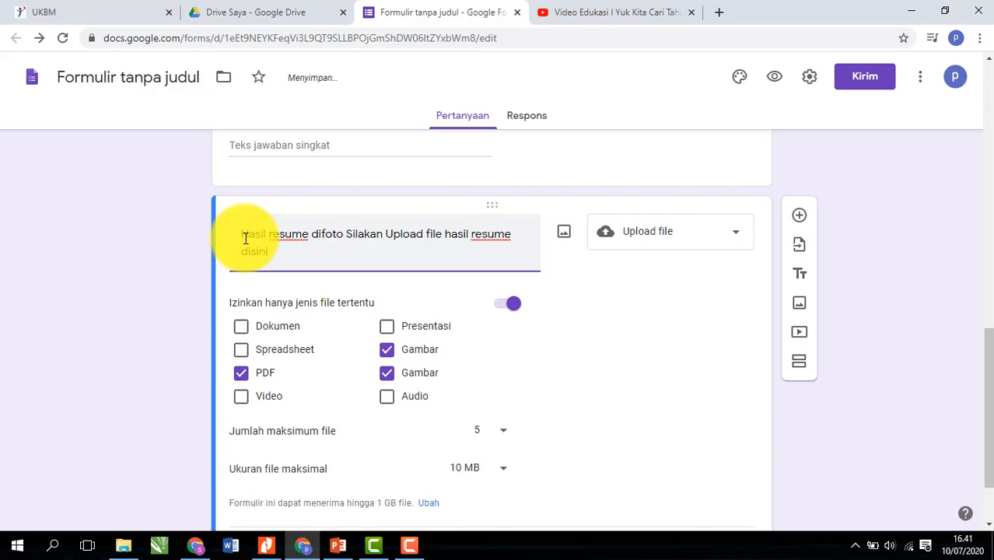
key("BackSpace")
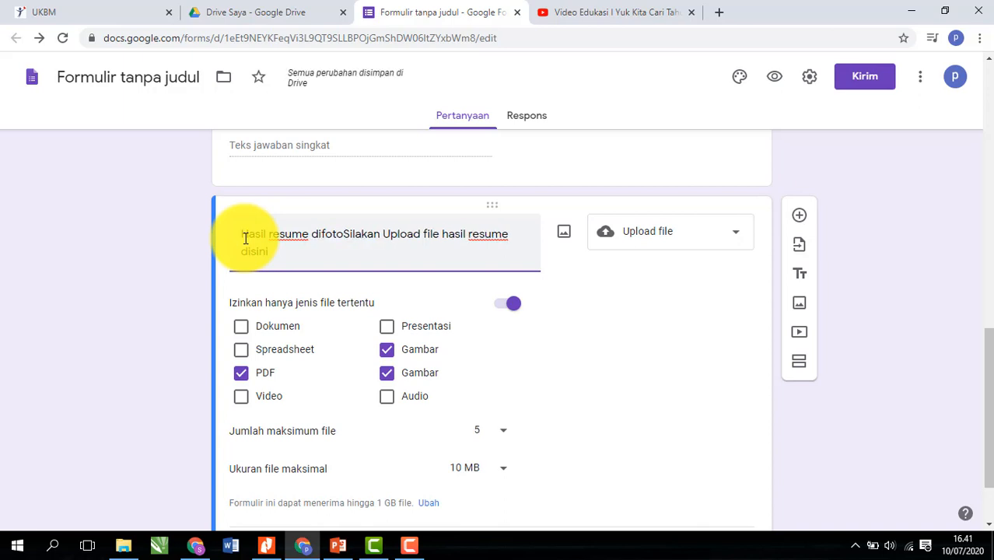
type("dan")
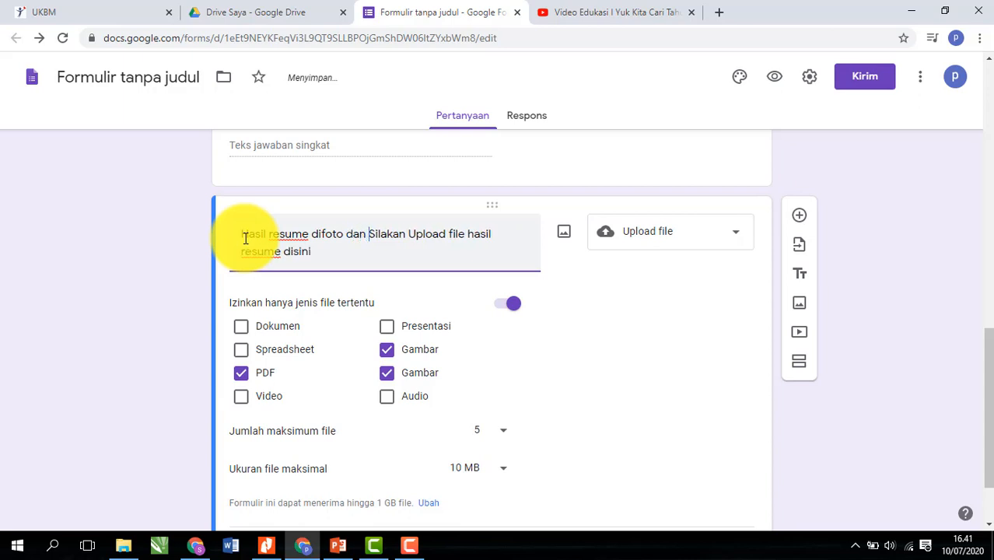
key("Delete")
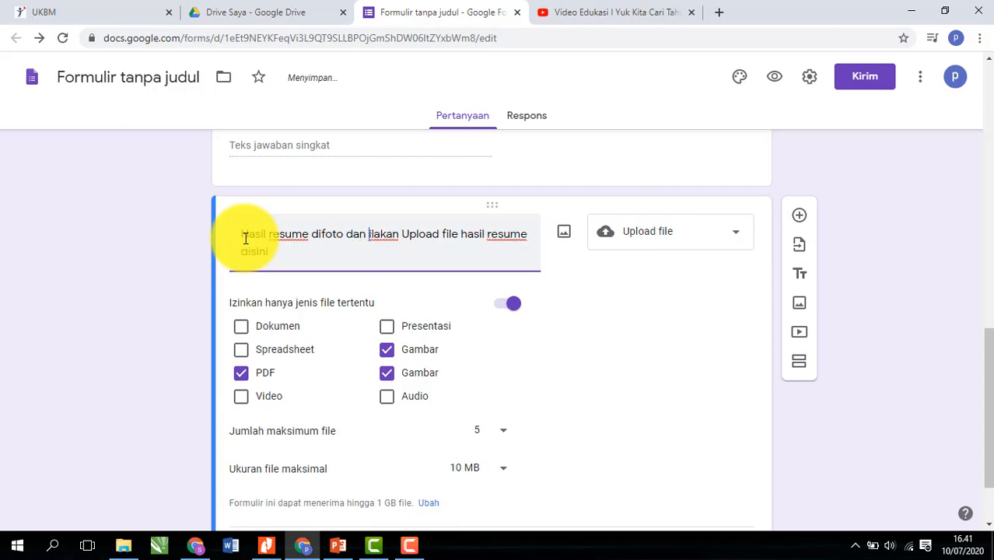
type("s")
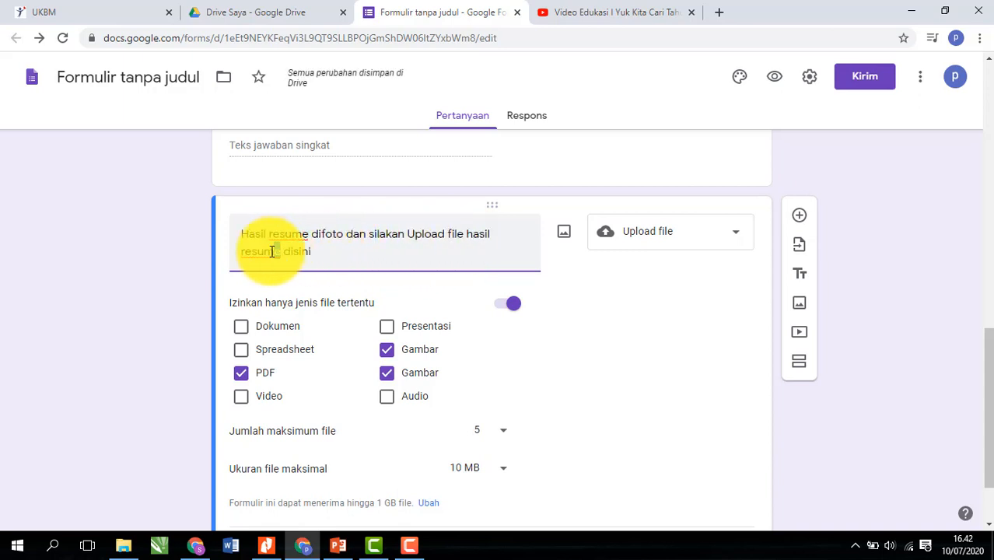
double_click(245, 250)
type("foto")
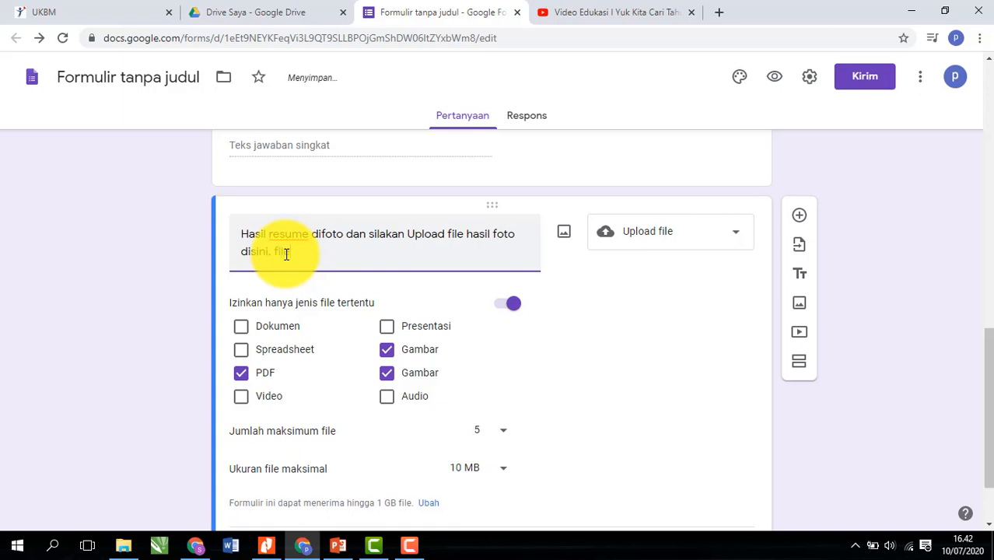
type("aupload dapat peruba")
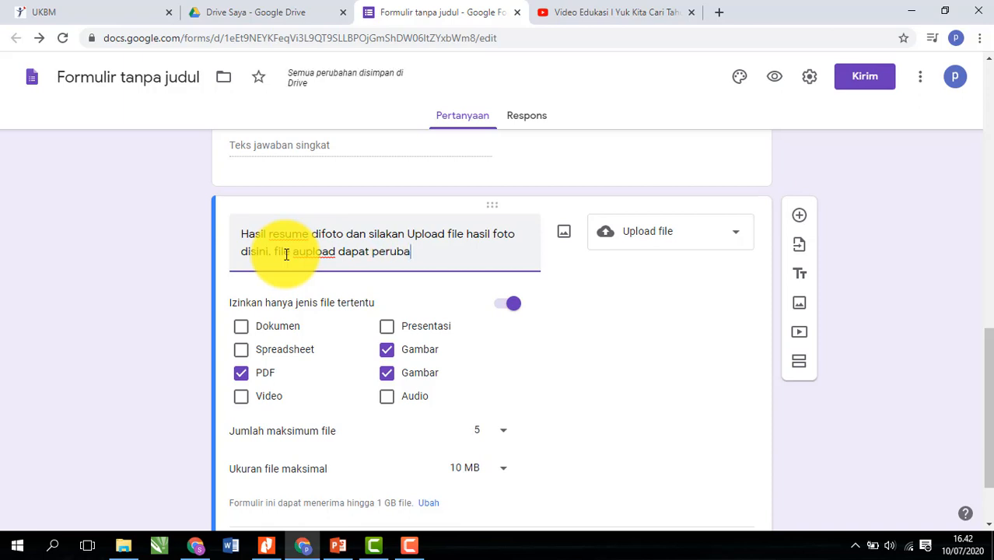
type("b")
key("BackSpace")
key("BackSpace")
key("BackSpace")
key("BackSpace")
key("BackSpace")
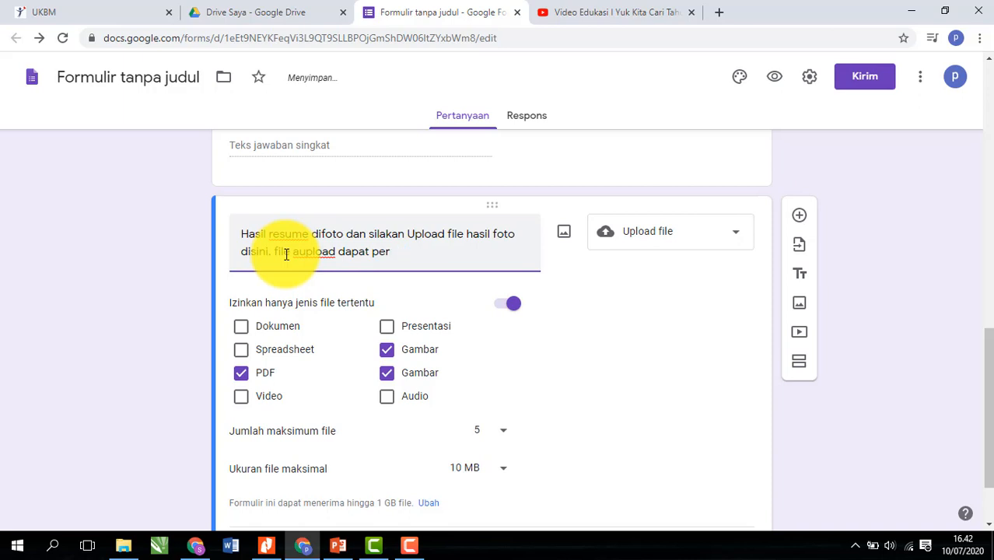
type("berupa")
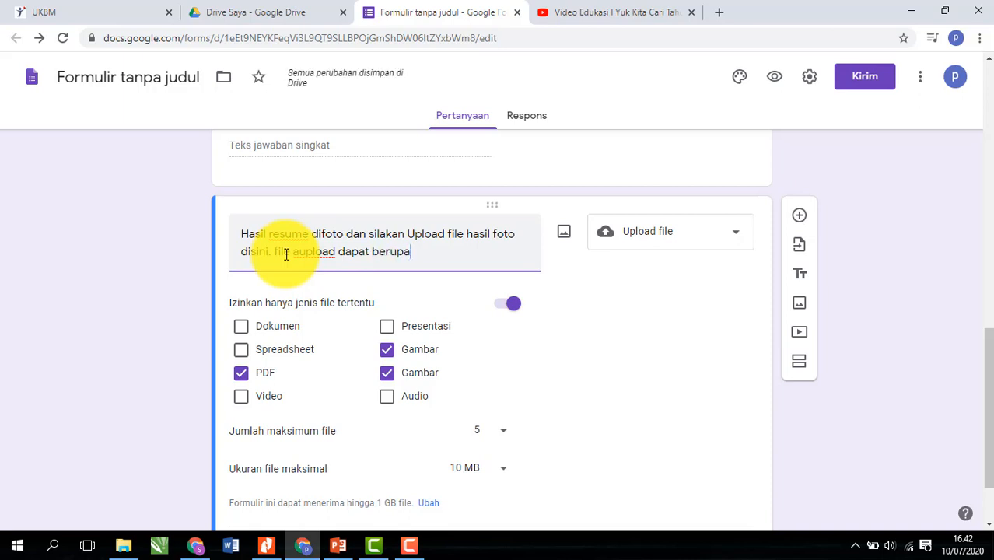
type("jpg")
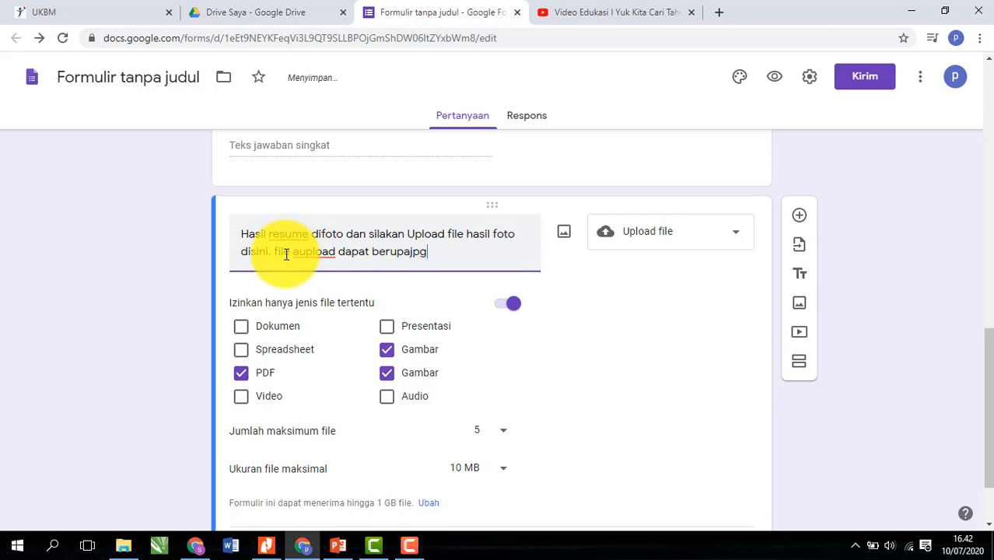
key("BackSpace")
key("BackSpace")
key("BackSpace")
key("BackSpace")
type("jpg maupun pdf")
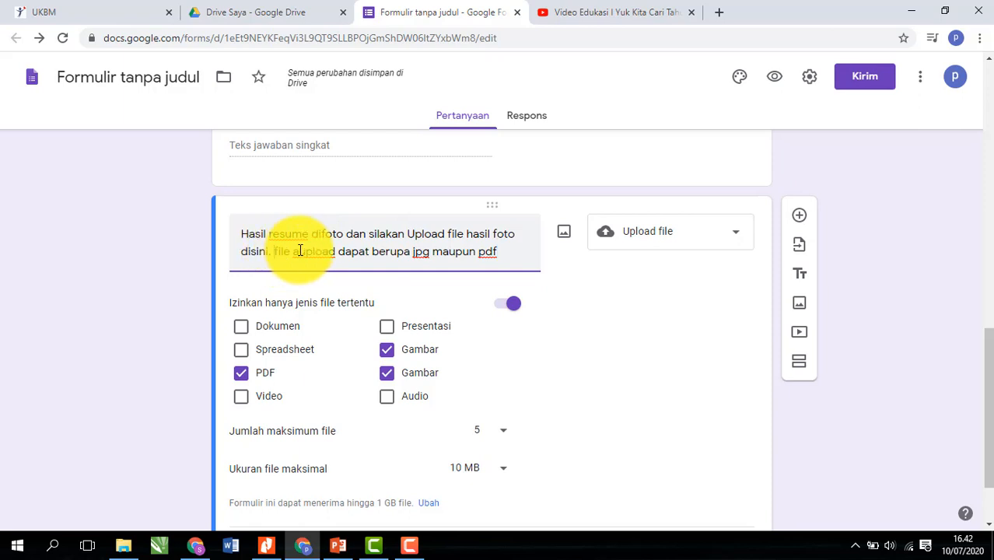
key("BackSpace")
type("F")
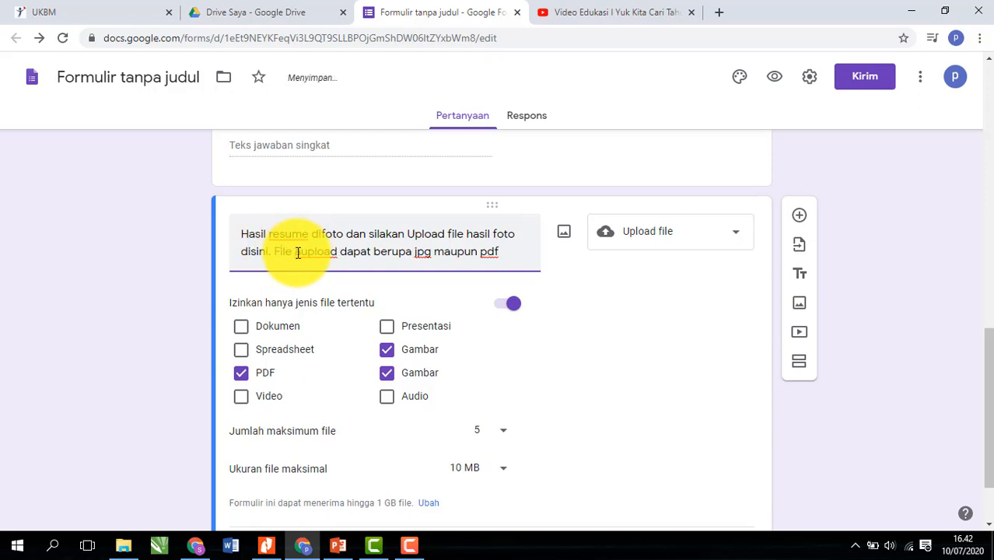
left_click(298, 253)
type("yang di")
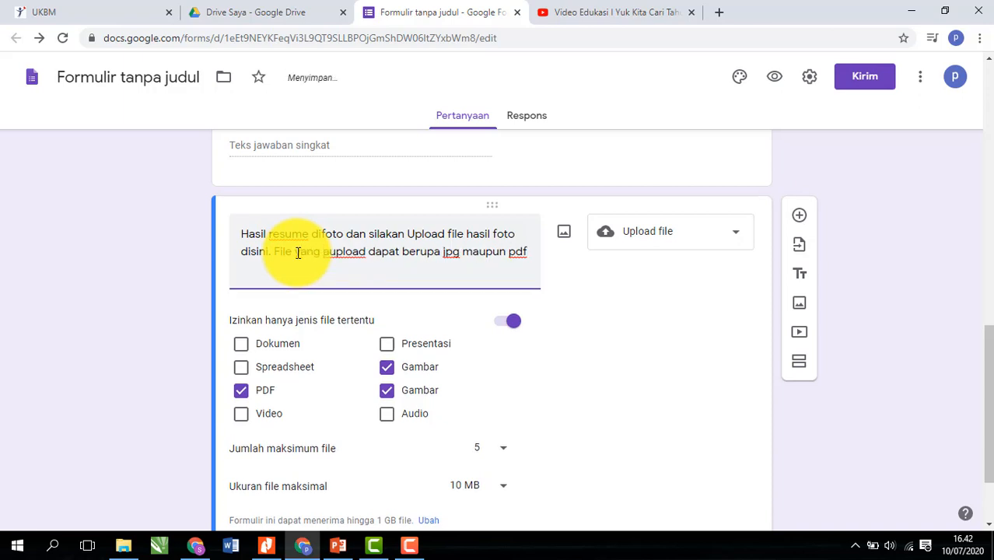
type("i")
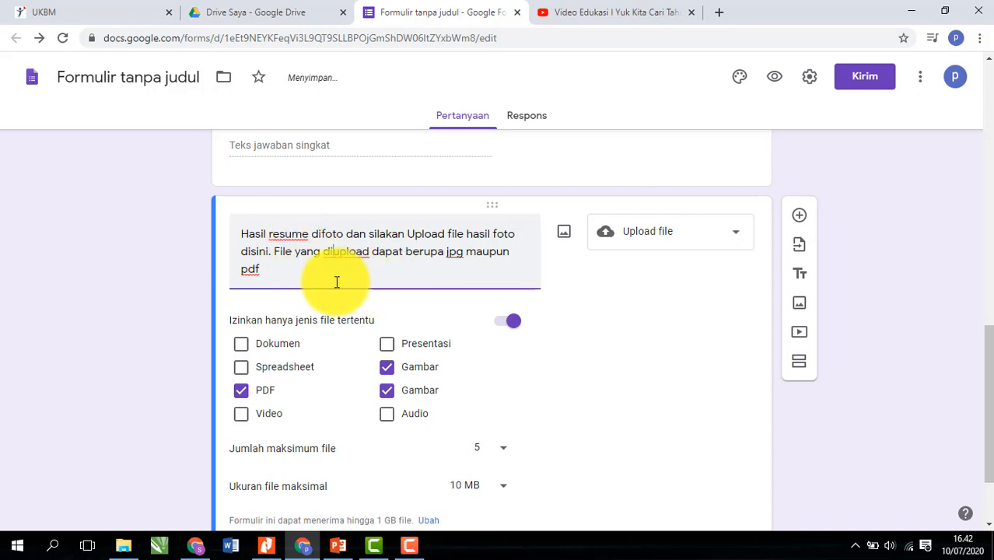
scroll(608, 393, "down", 1)
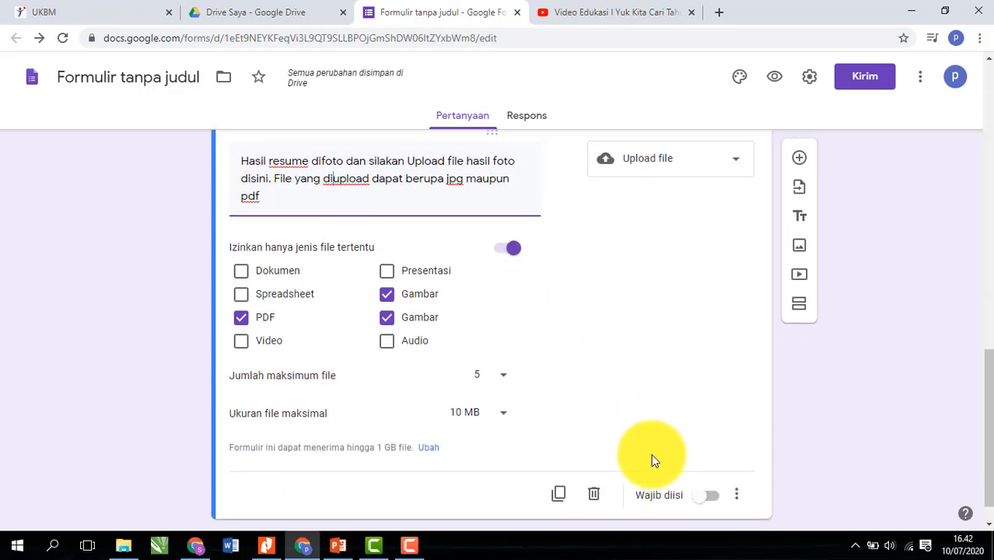
- Switch on Wajib diisi for the resume-upload question and return to the top of the form
left_click(711, 498)
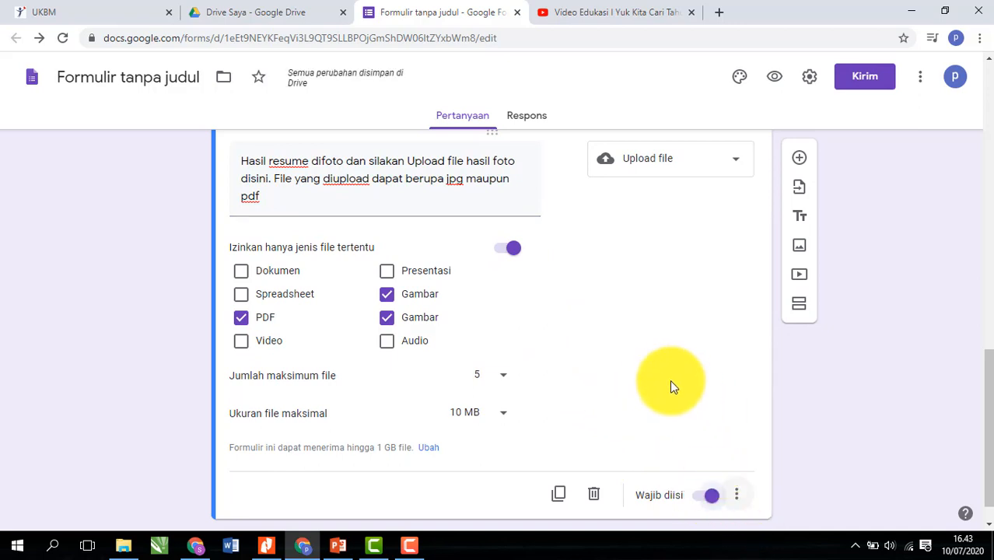
scroll(660, 392, "up", 8)
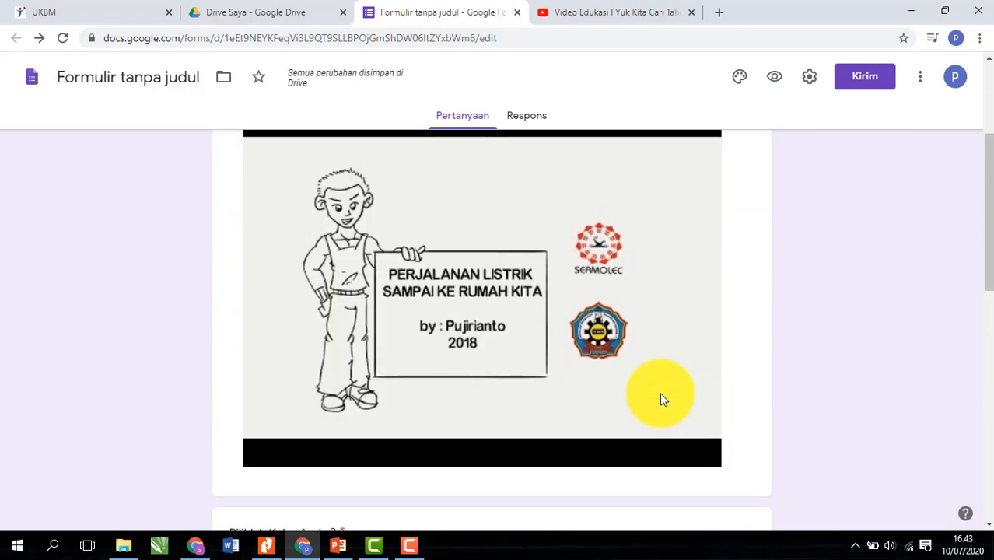
scroll(659, 392, "up", 3)
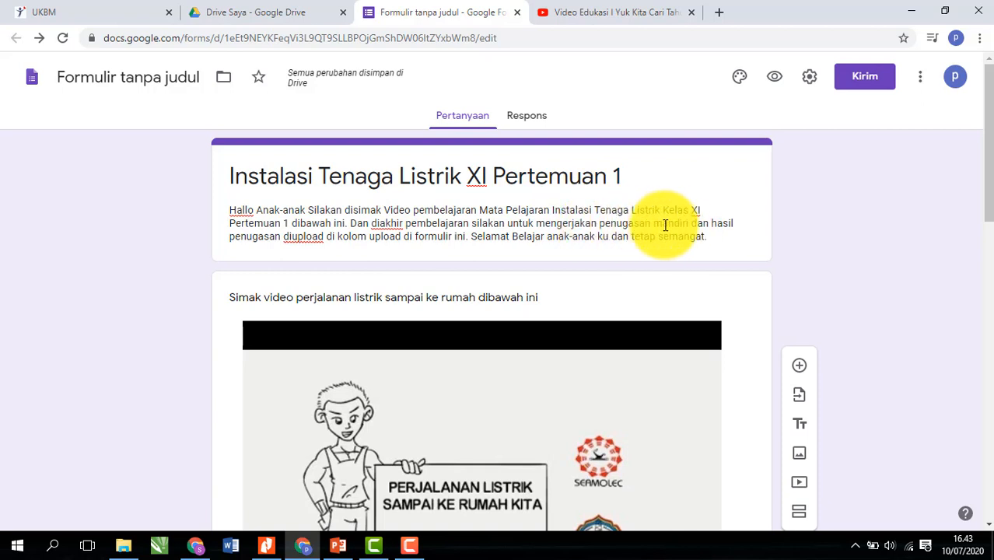
- Insert 'berupa membuat resume dikertas' into the form description and replace 'hasil penugasan' with 'foto'
triple_click(699, 228)
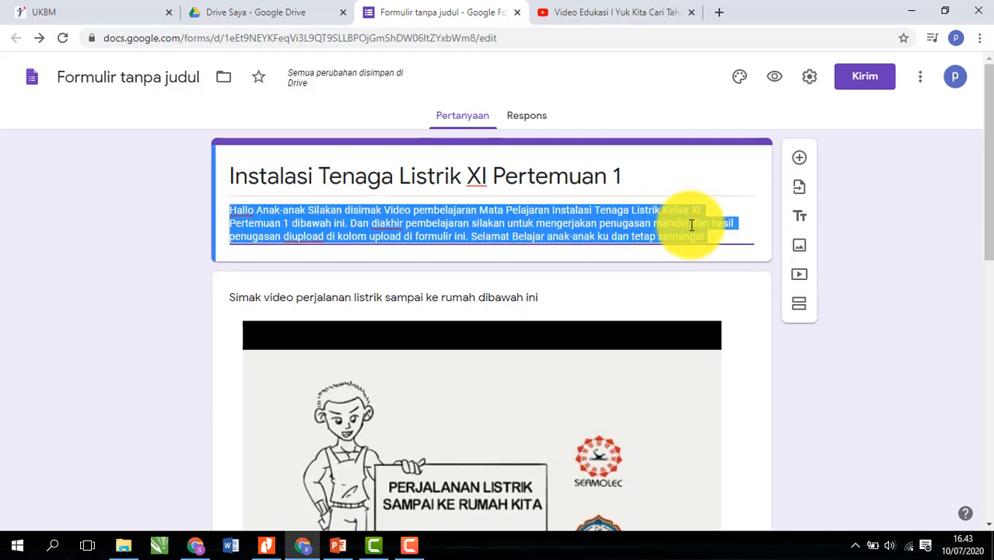
left_click(708, 227)
type("berupa ")
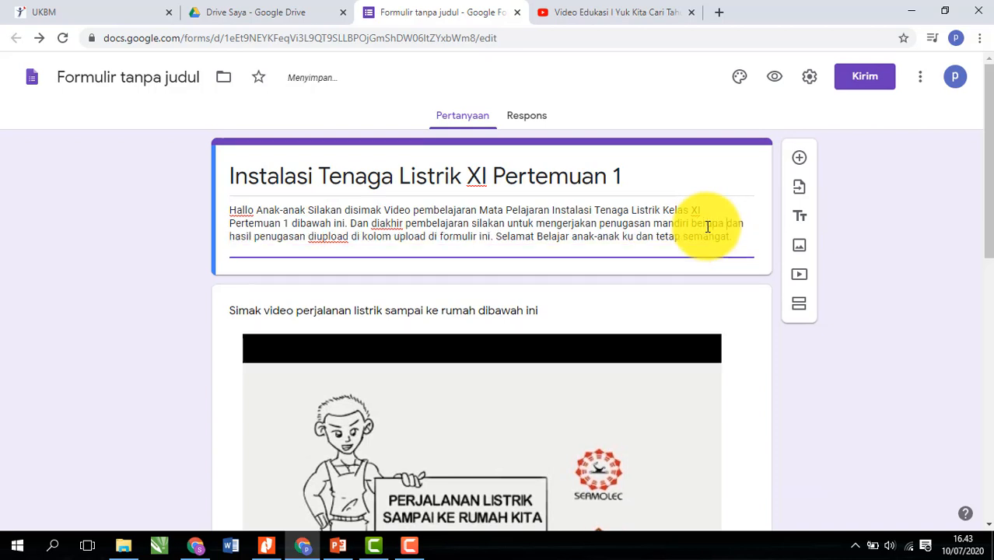
type("men")
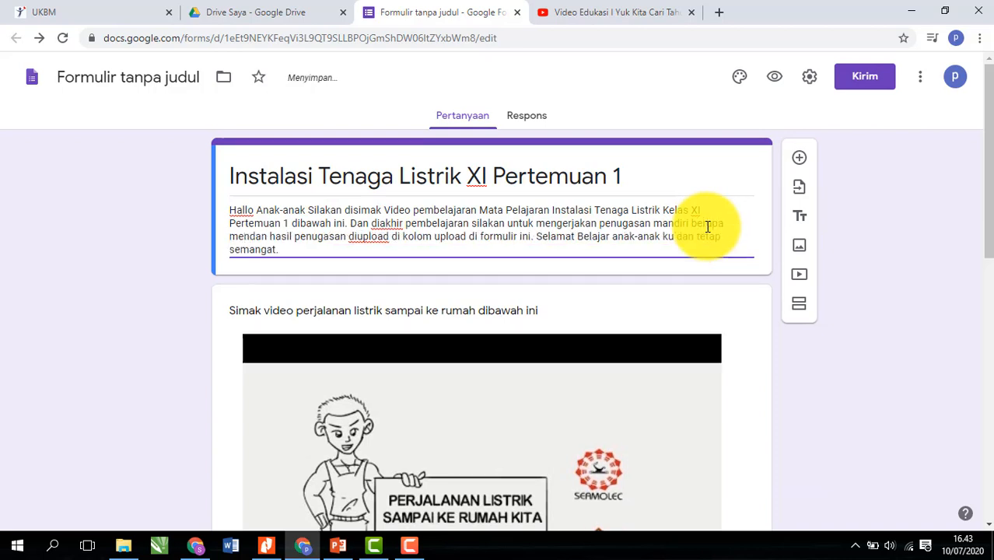
key("BackSpace")
key("BackSpace")
key("BackSpace")
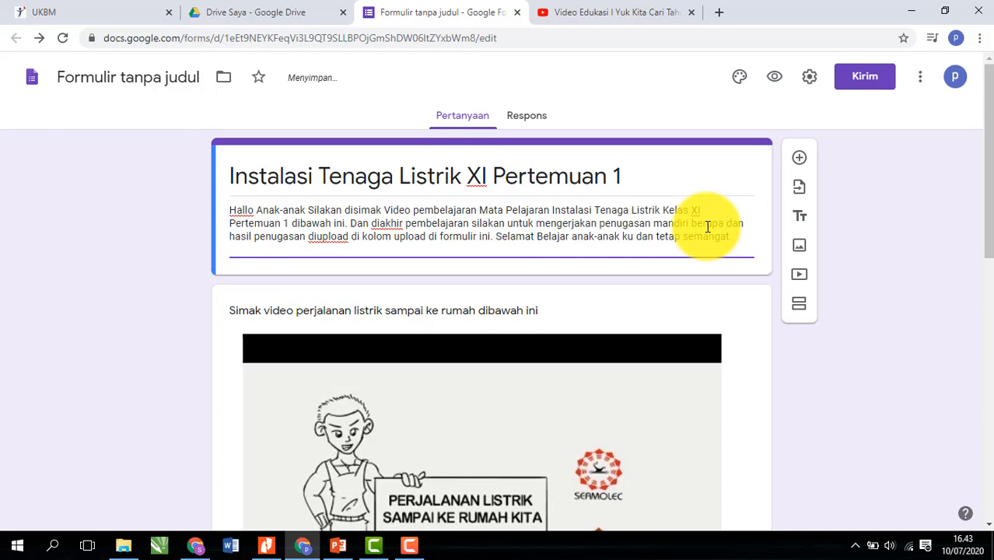
type("membuat res")
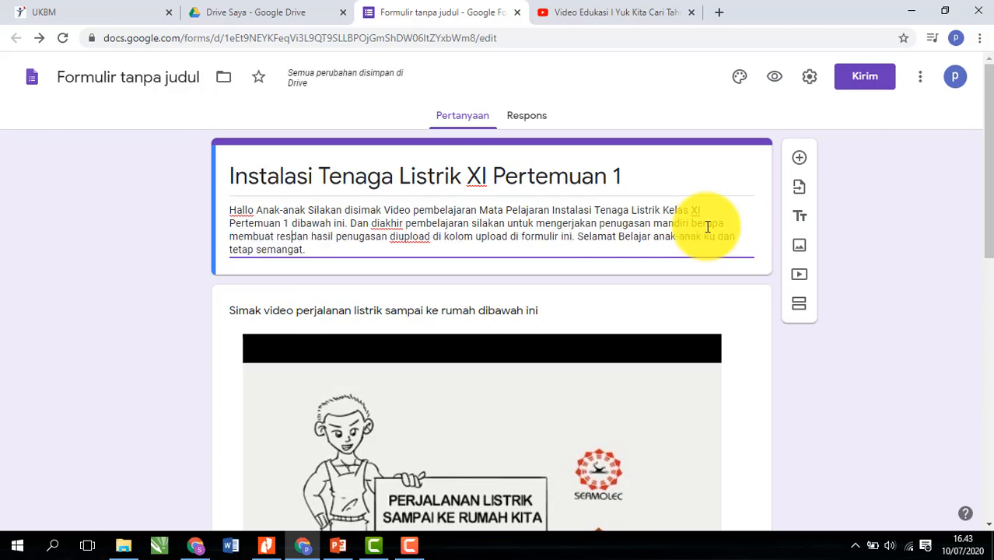
type("ume d")
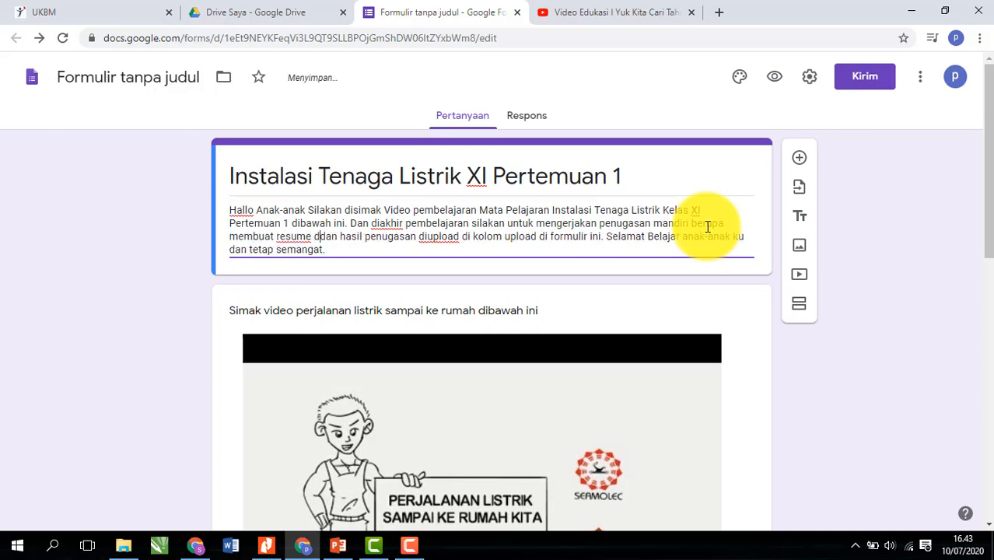
type("ise")
key("BackSpace")
key("BackSpace")
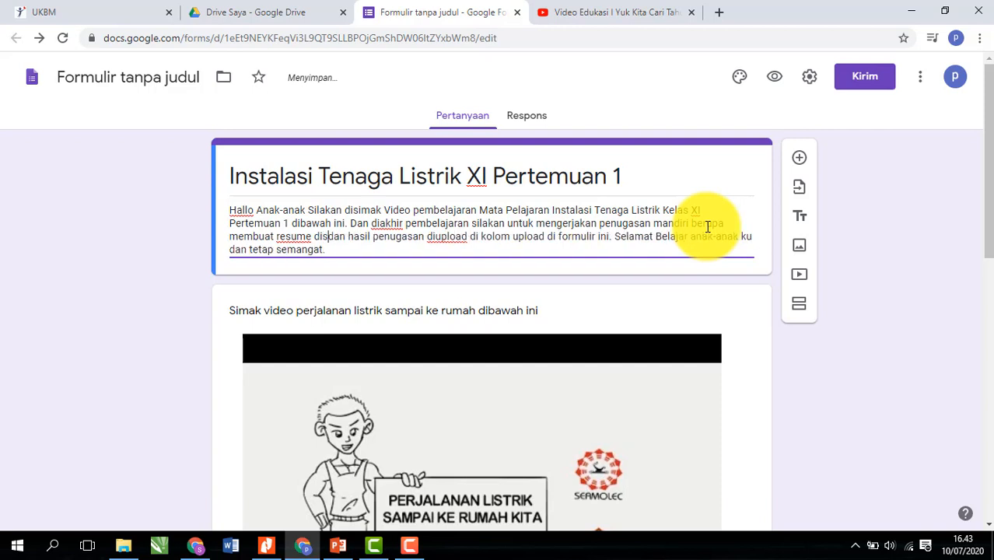
type("se")
key("BackSpace")
key("BackSpace")
type("kertas")
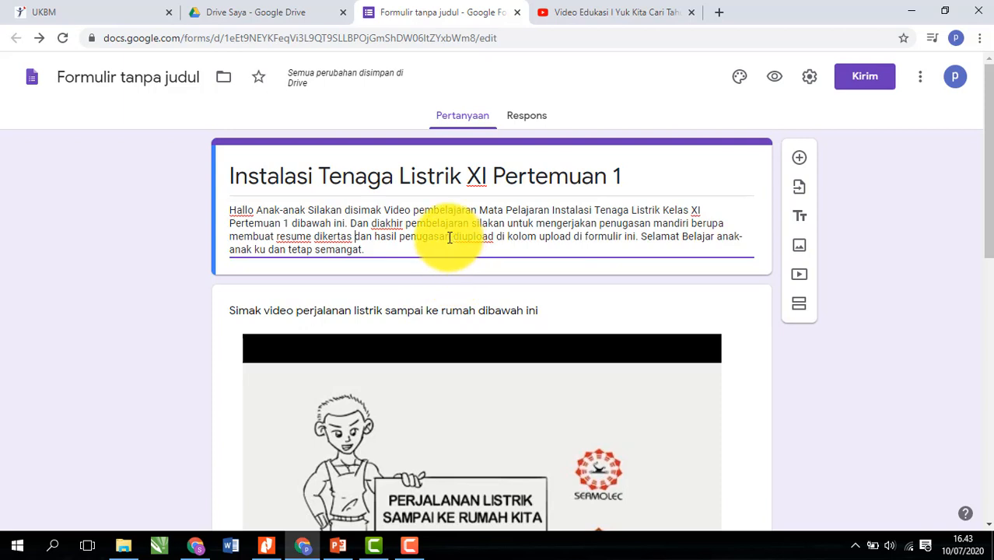
left_click_drag(450, 238, 378, 238)
type("foto")
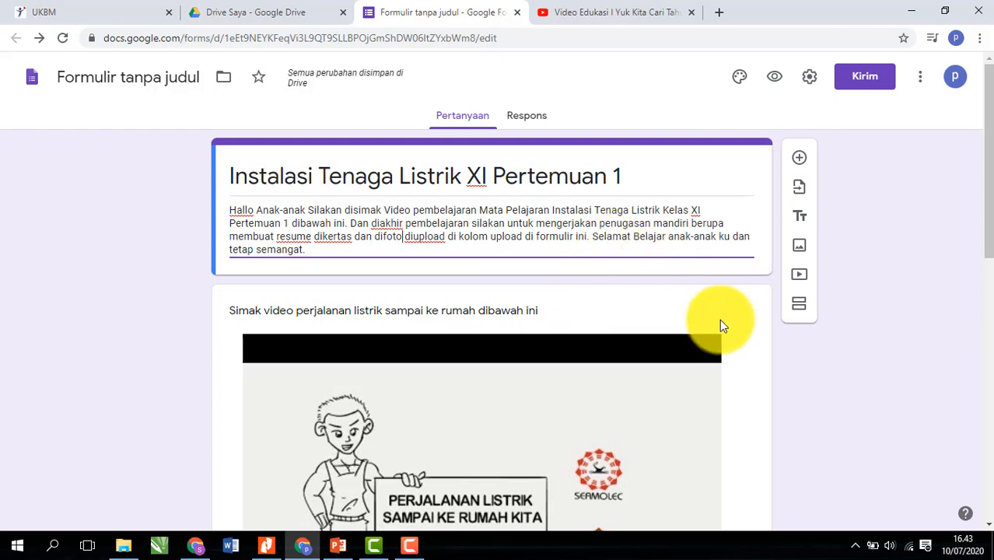
scroll(810, 386, "down", 10)
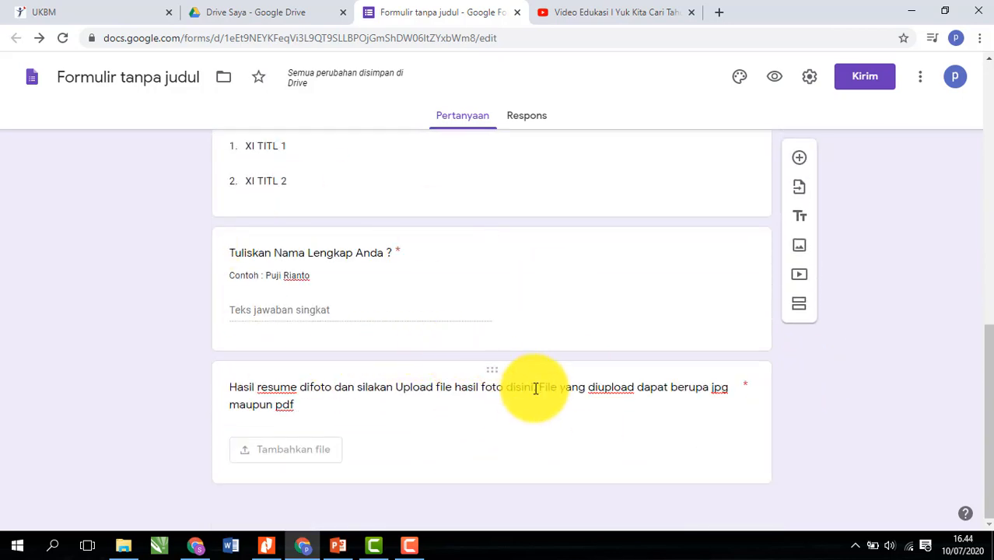
scroll(535, 387, "up", 2)
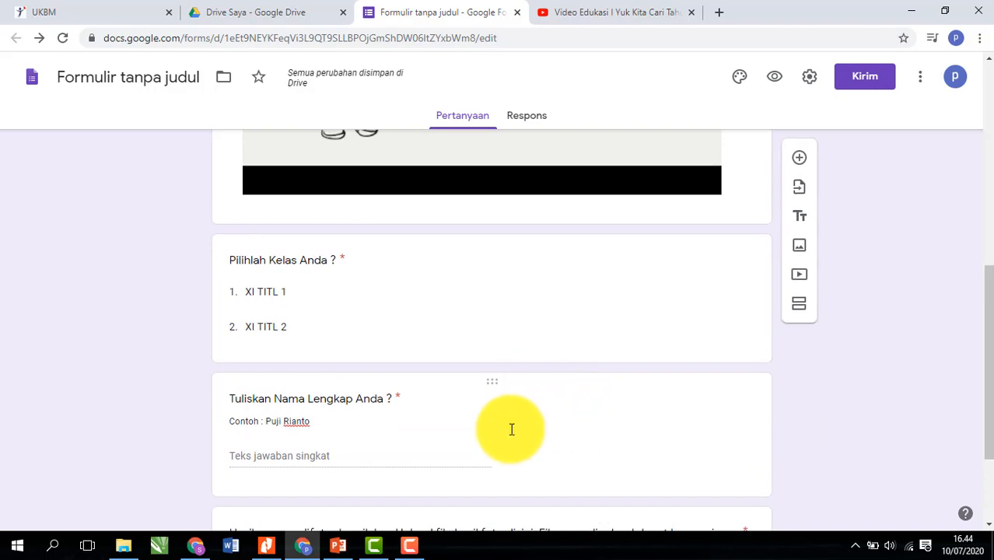
scroll(612, 449, "down", 2)
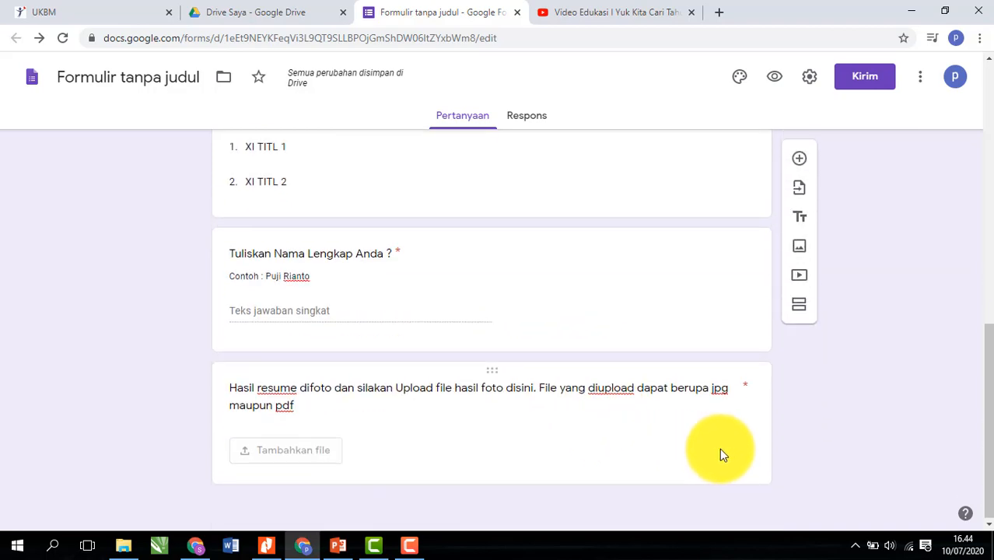
scroll(708, 440, "up", 5)
scroll(681, 428, "up", 2)
scroll(697, 422, "down", 7)
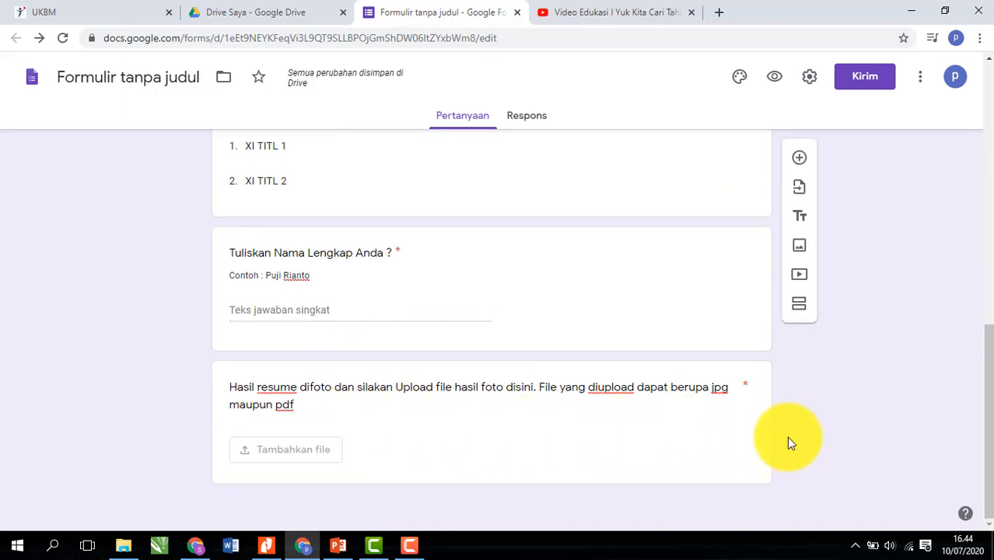
scroll(789, 430, "up", 6)
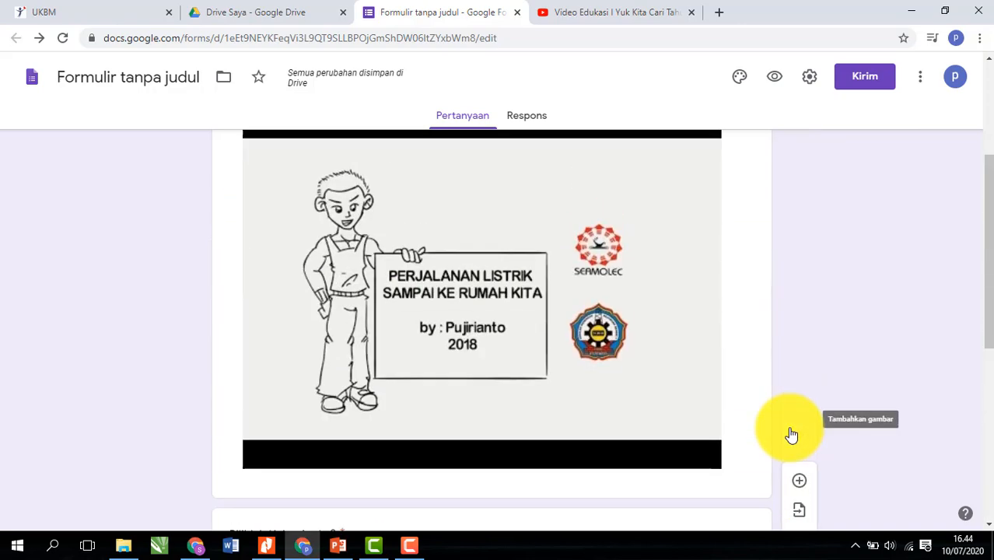
scroll(776, 375, "down", 6)
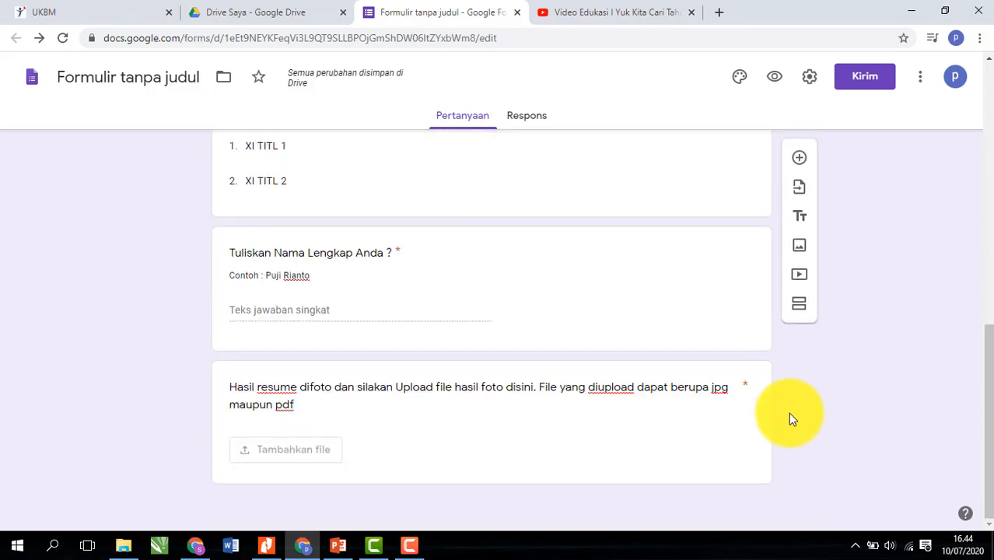
left_click(739, 428)
- Add a Paragraf question titled 'Jelaskan sistem PLTU' after the upload question and mark it Wajib diisi
left_click(800, 366)
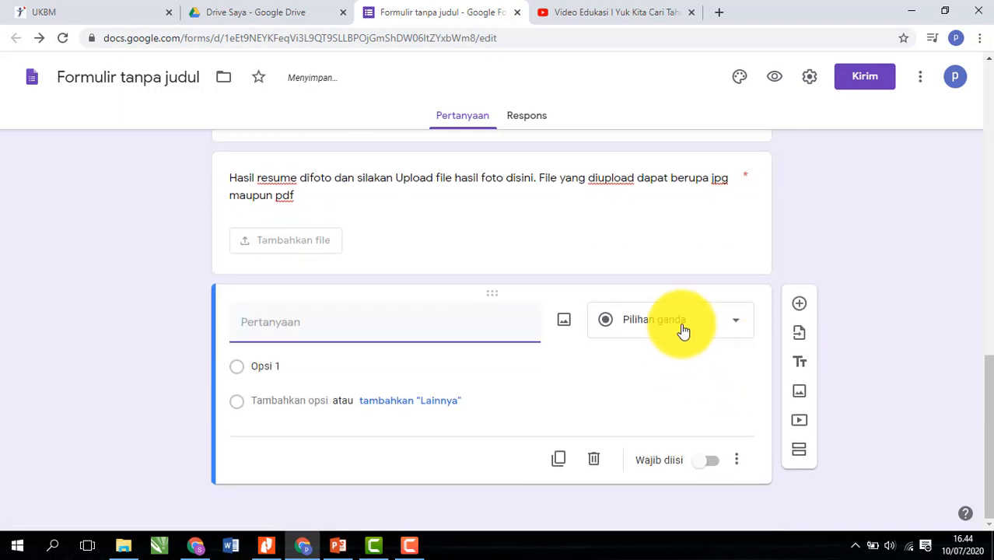
left_click(685, 331)
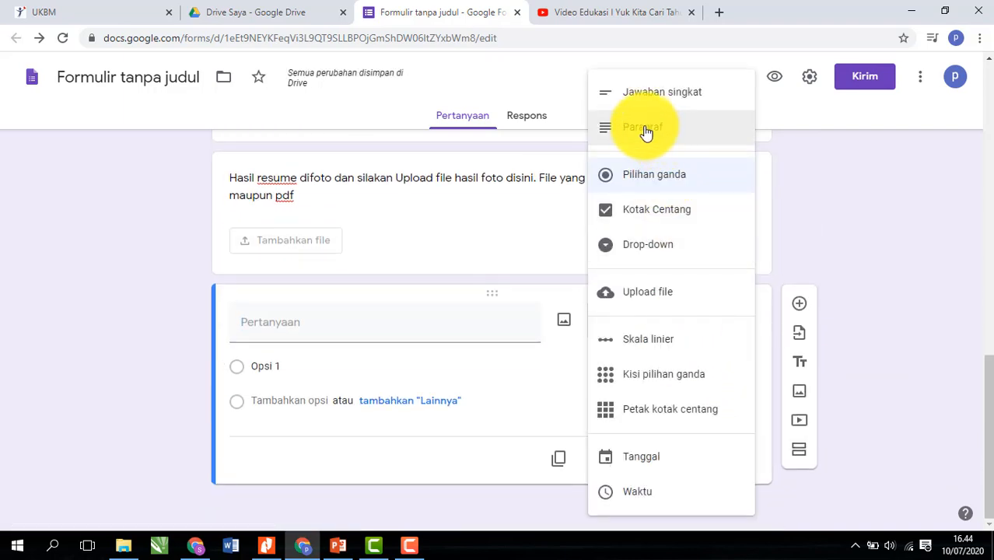
left_click(645, 132)
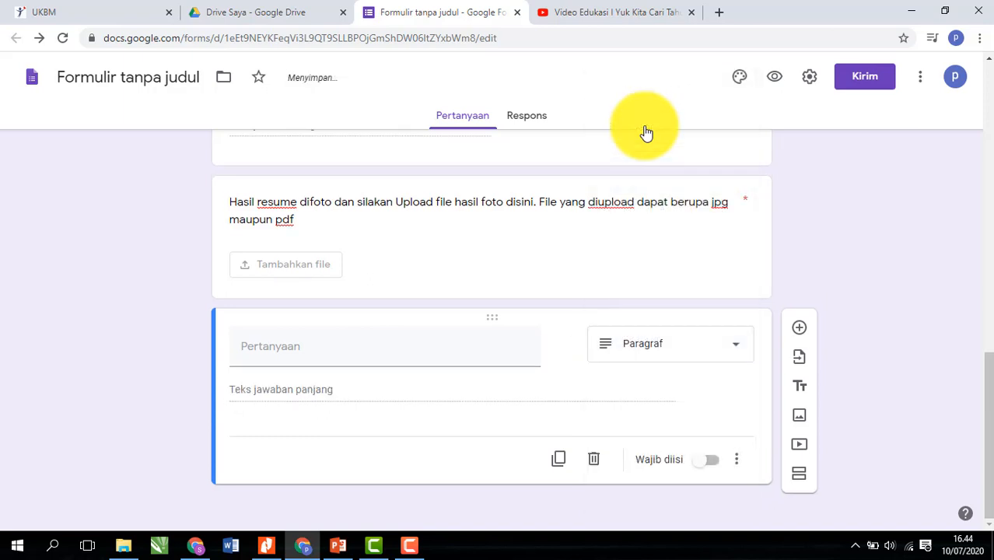
left_click(322, 346)
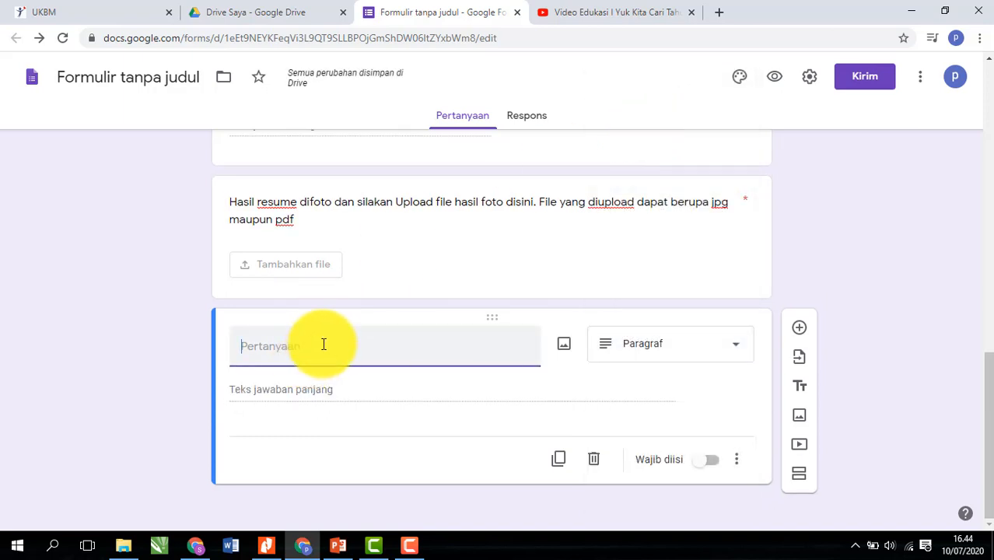
type("Jelaskan k")
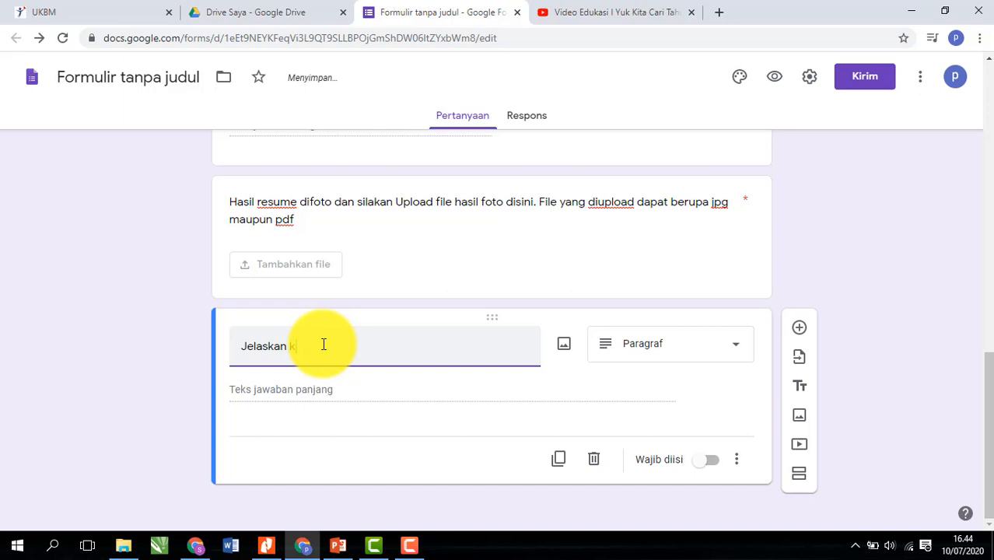
key("BackSpace")
key("BackSpace")
type("Kom")
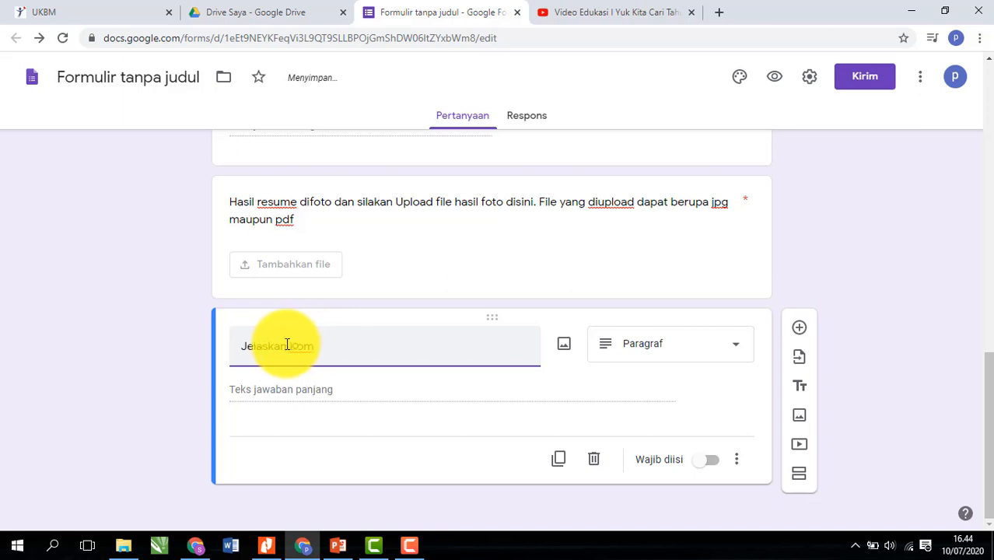
left_click_drag(317, 348, 290, 349)
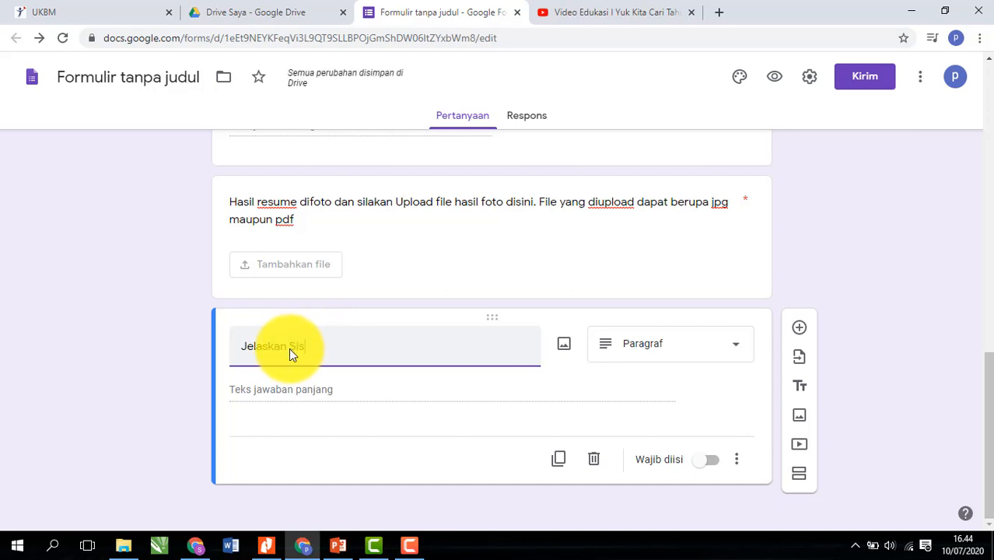
type("sistem PLTU")
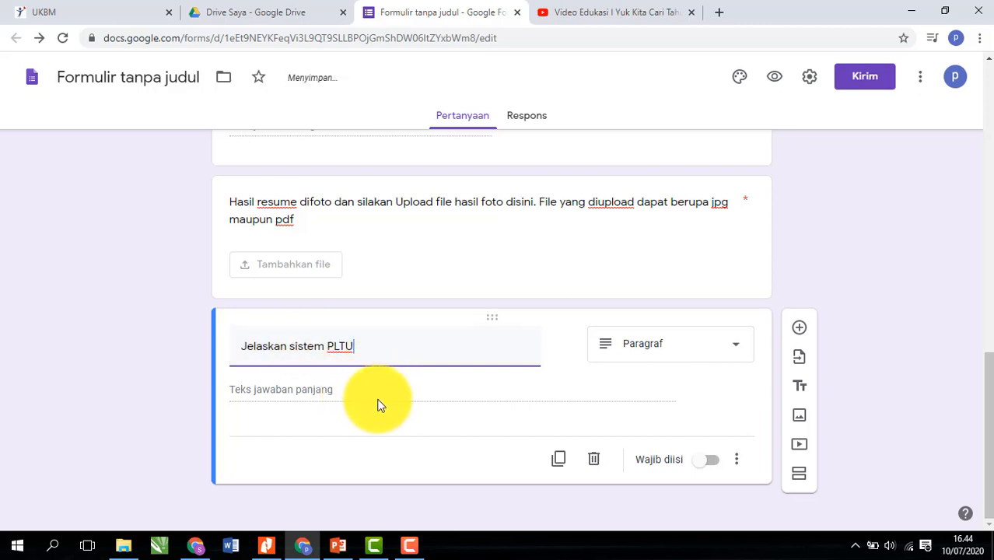
left_click(482, 392)
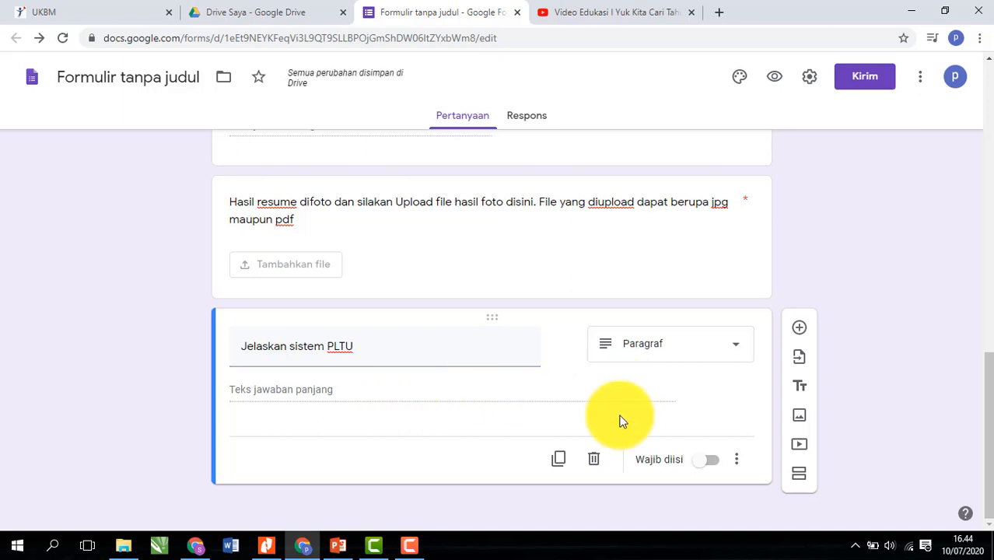
left_click(712, 465)
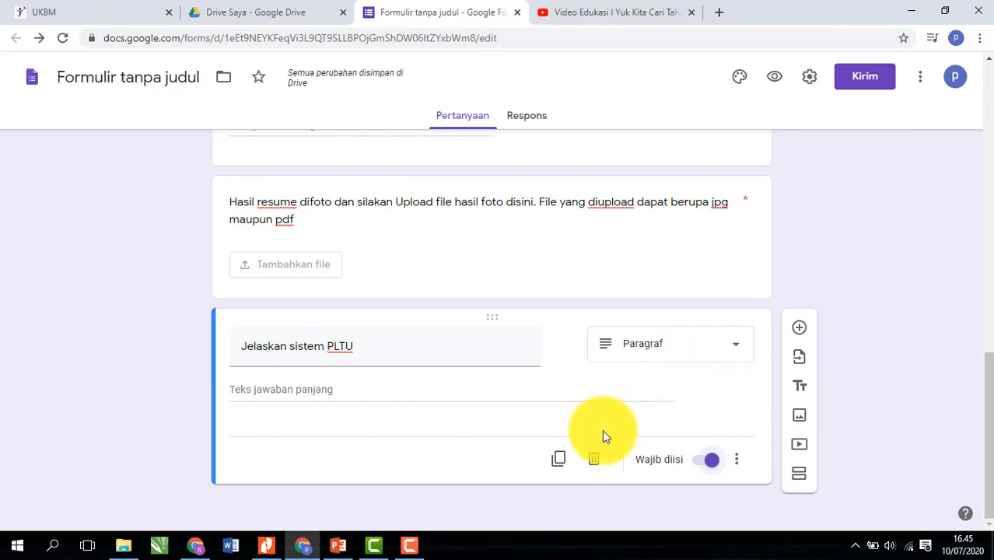
- Add a multiple-choice question below the PLTU question with three answer options
left_click(802, 329)
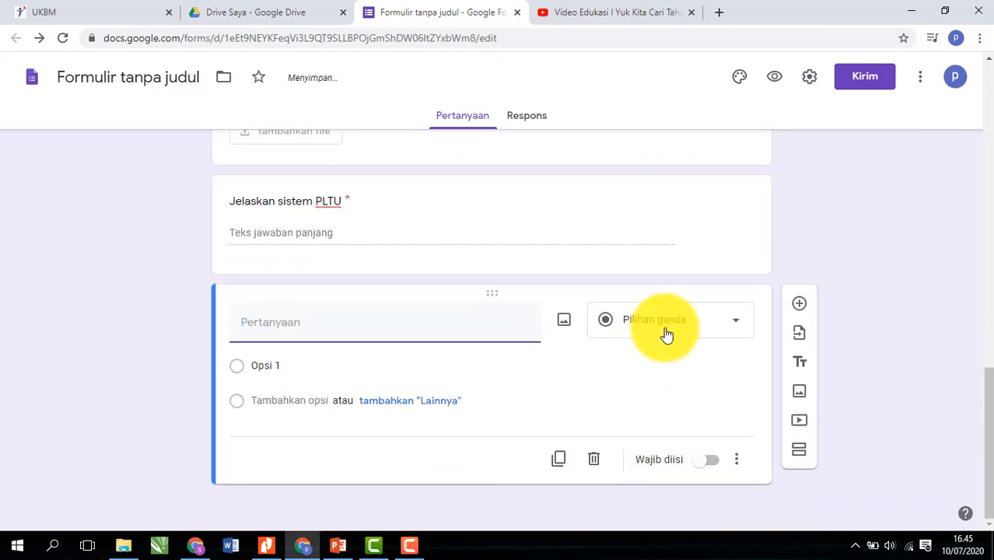
left_click(677, 329)
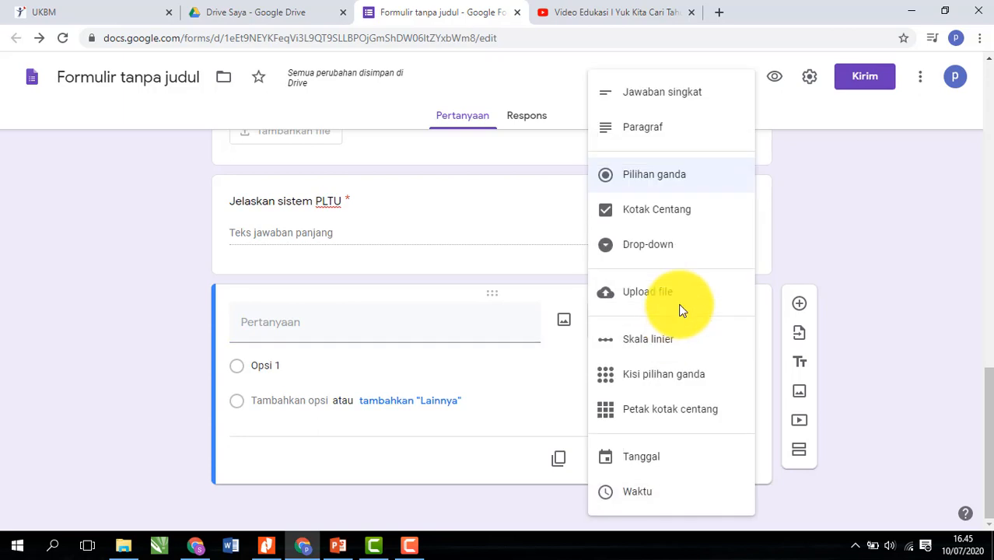
left_click(898, 393)
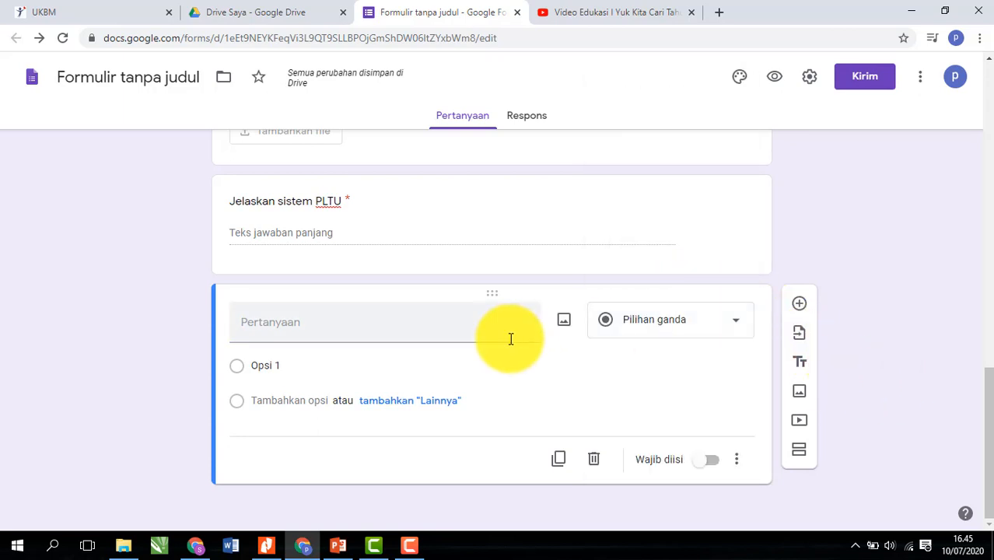
left_click(398, 329)
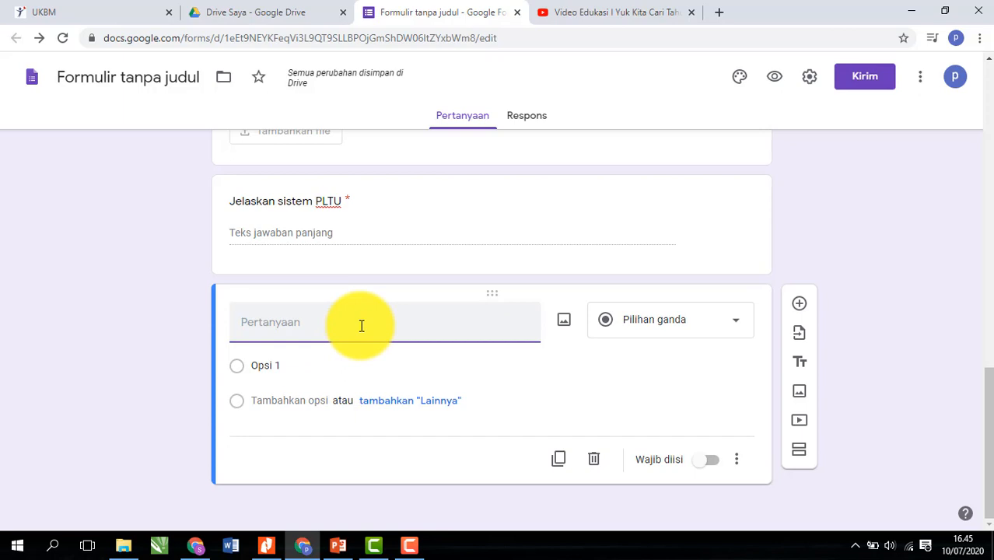
left_click(351, 364)
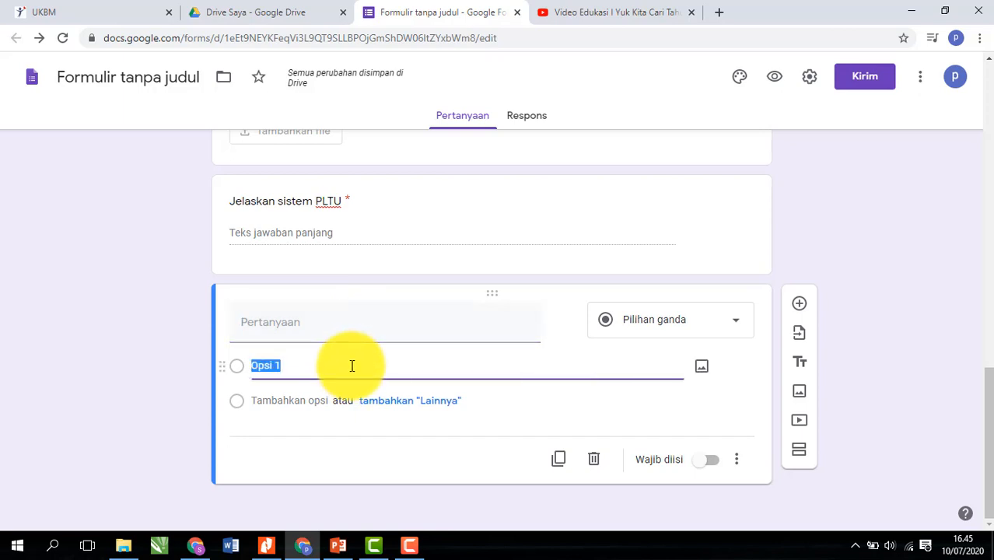
left_click(314, 400)
left_click(285, 432)
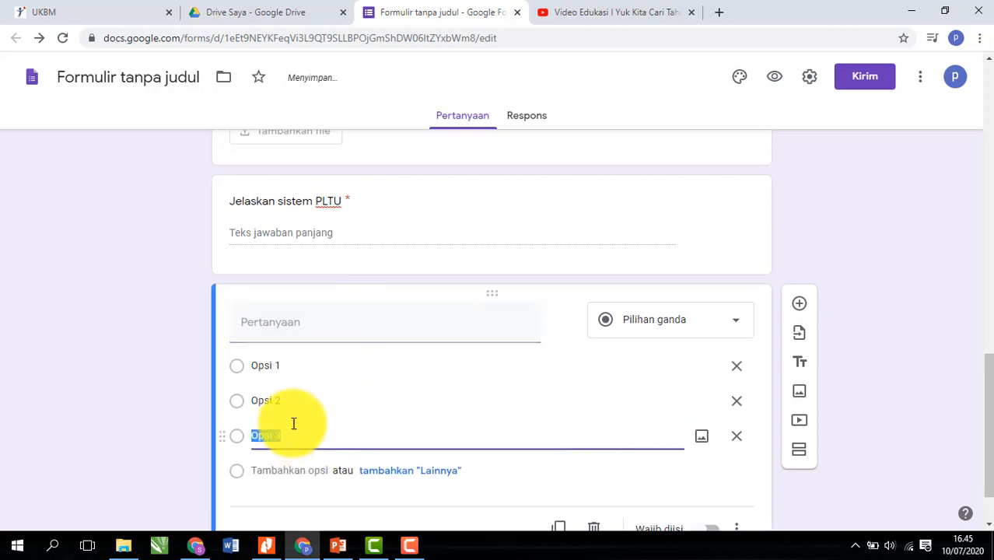
- Remove Opsi 2 and Opsi 3, then delete the blank question and the 'Jelaskan sistem PLTU' question
scroll(739, 437, "down", 1)
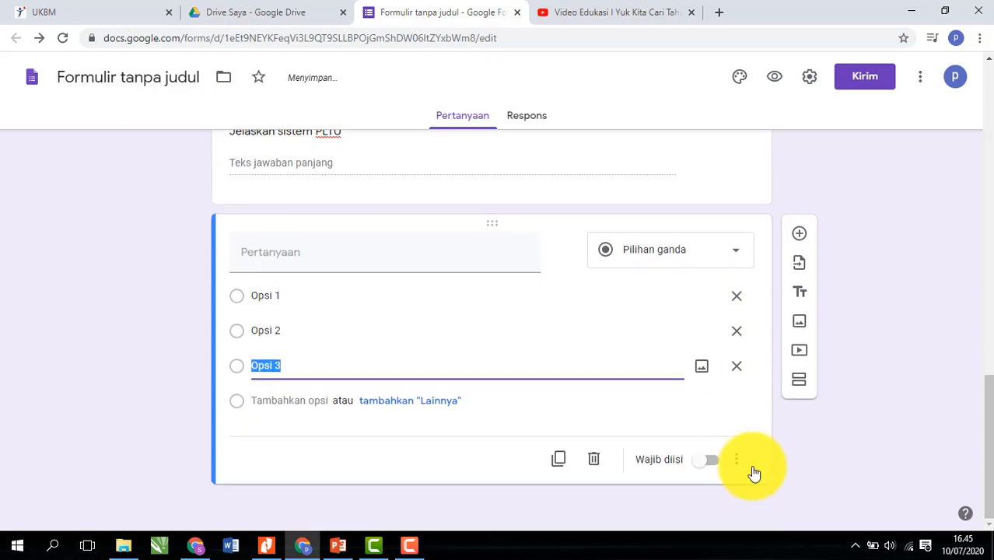
left_click(737, 369)
left_click(739, 356)
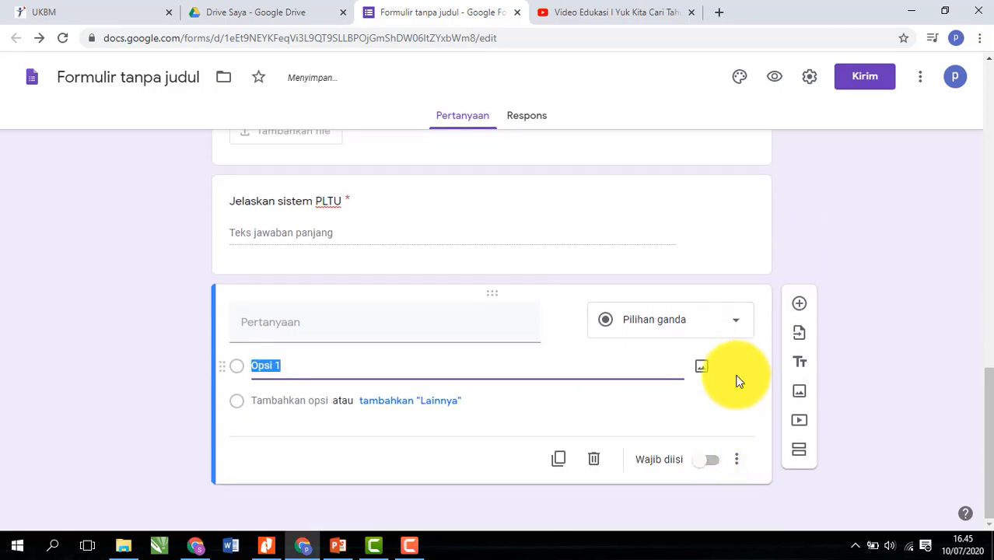
left_click(596, 465)
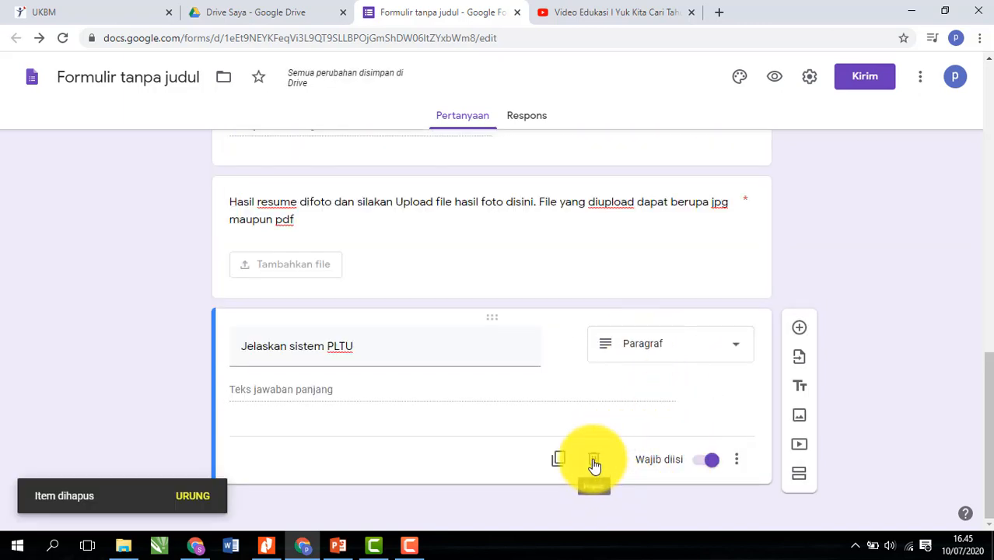
left_click(595, 464)
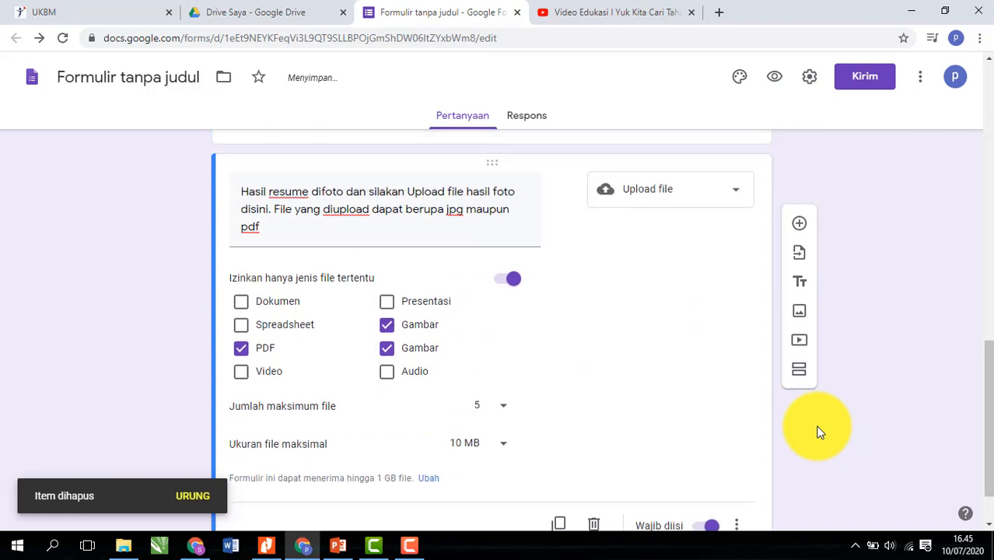
scroll(819, 432, "up", 15)
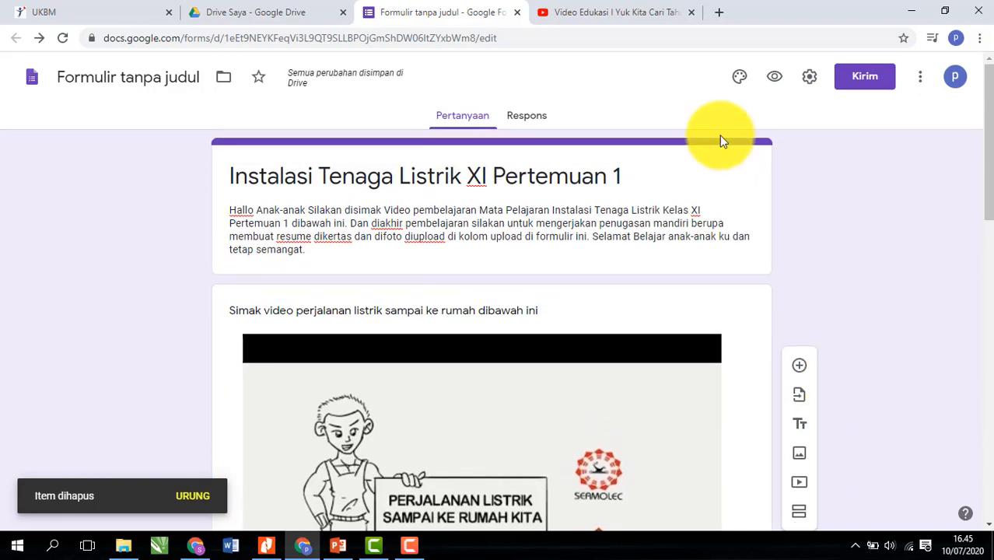
- Insert the bookshelf image from the ready-made themes as the form header, then preview the form
left_click(740, 80)
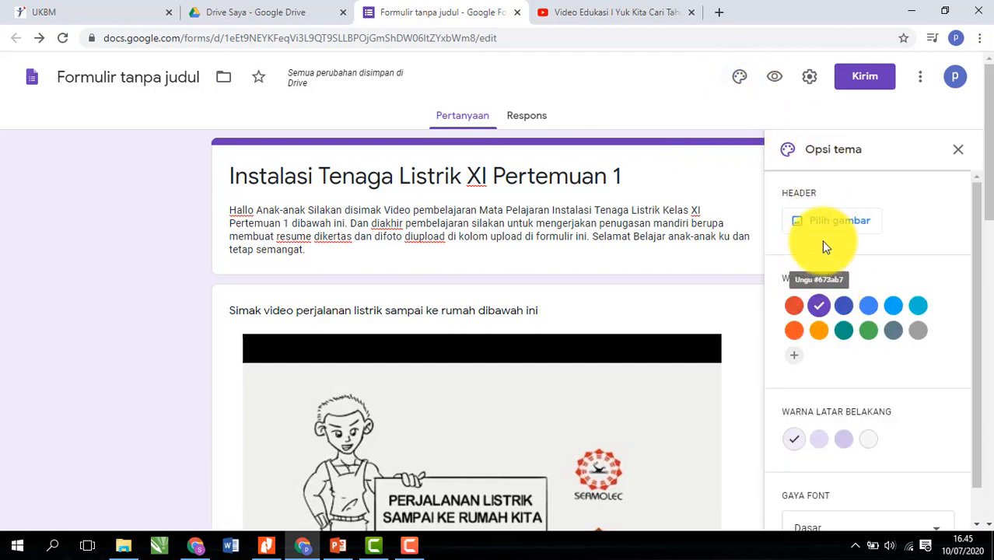
left_click(830, 220)
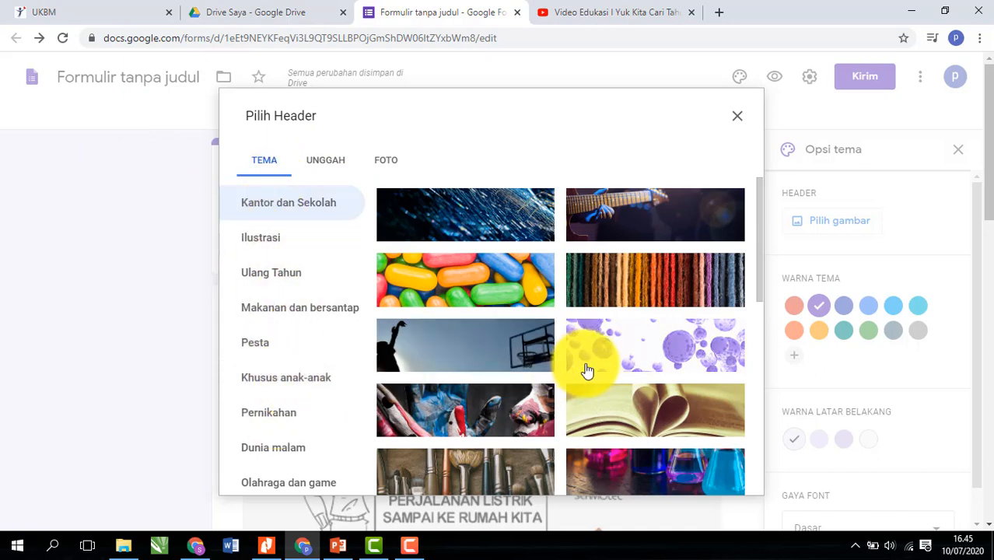
left_click(322, 161)
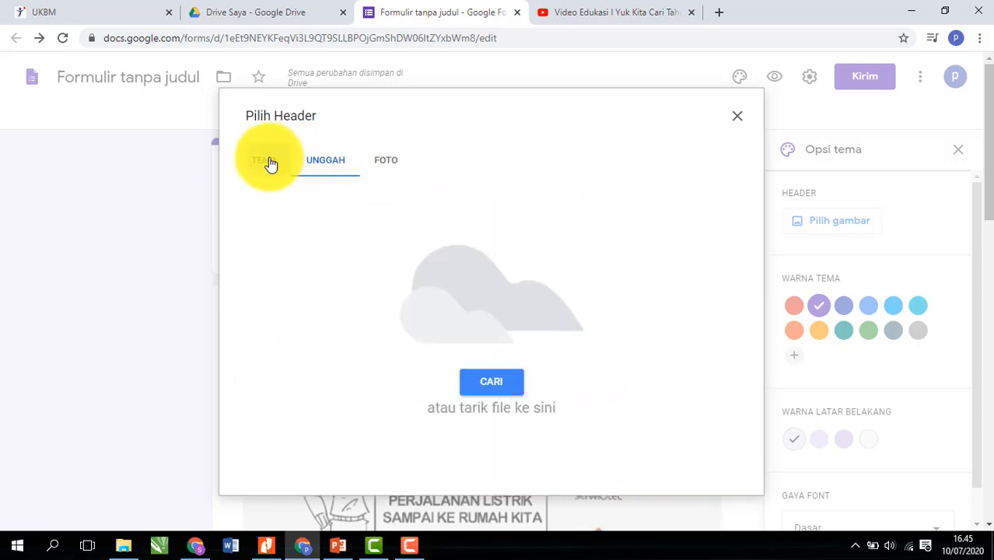
left_click(266, 161)
scroll(637, 345, "down", 10)
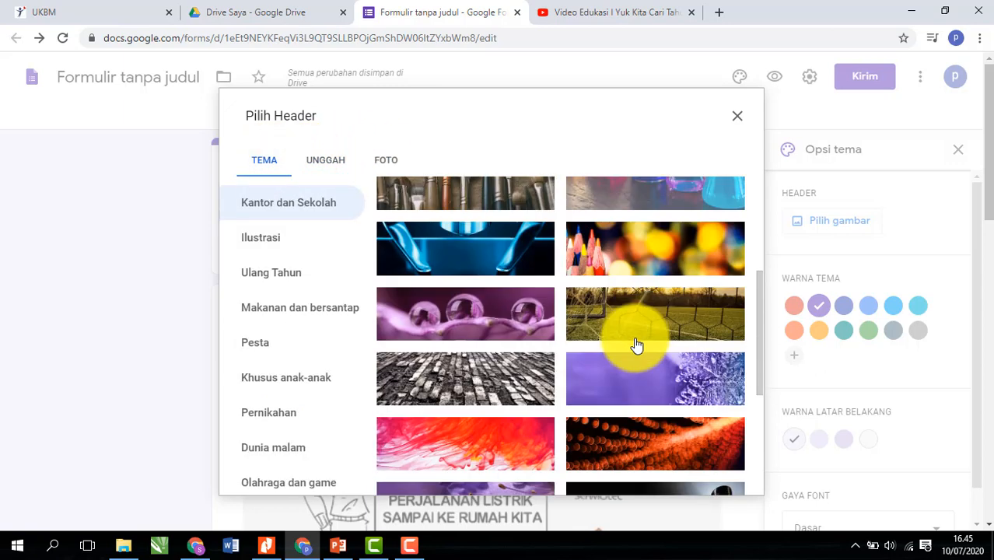
scroll(637, 344, "down", 3)
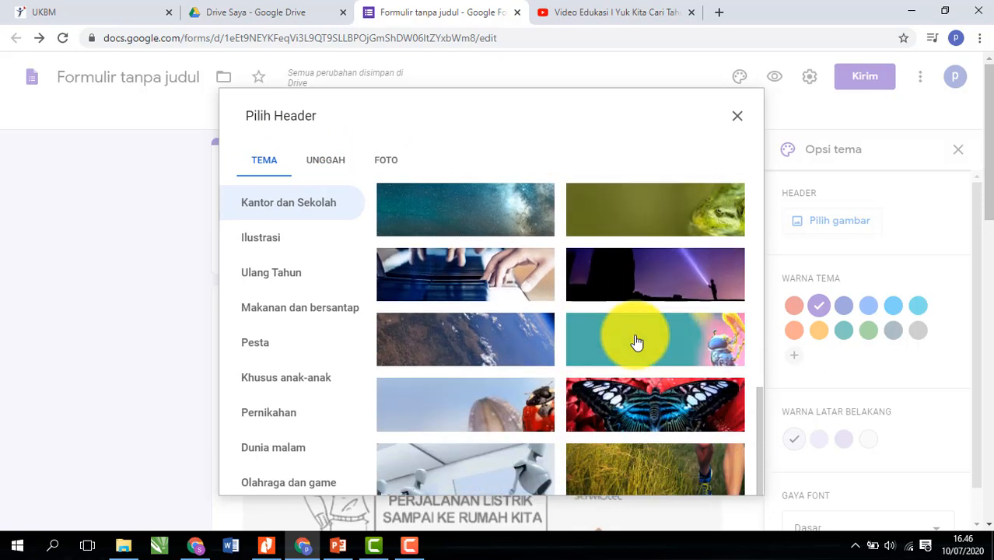
scroll(637, 342, "down", 3)
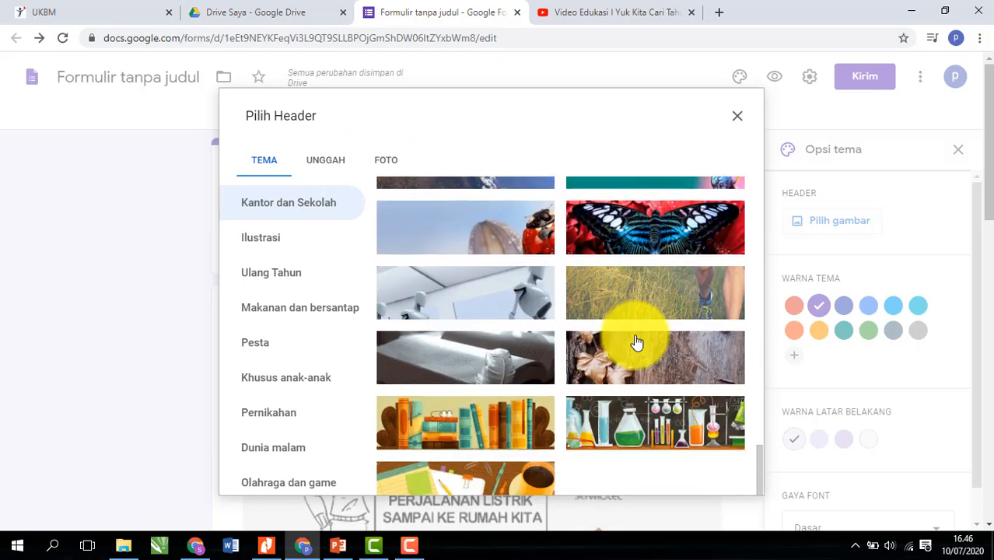
left_click(484, 426)
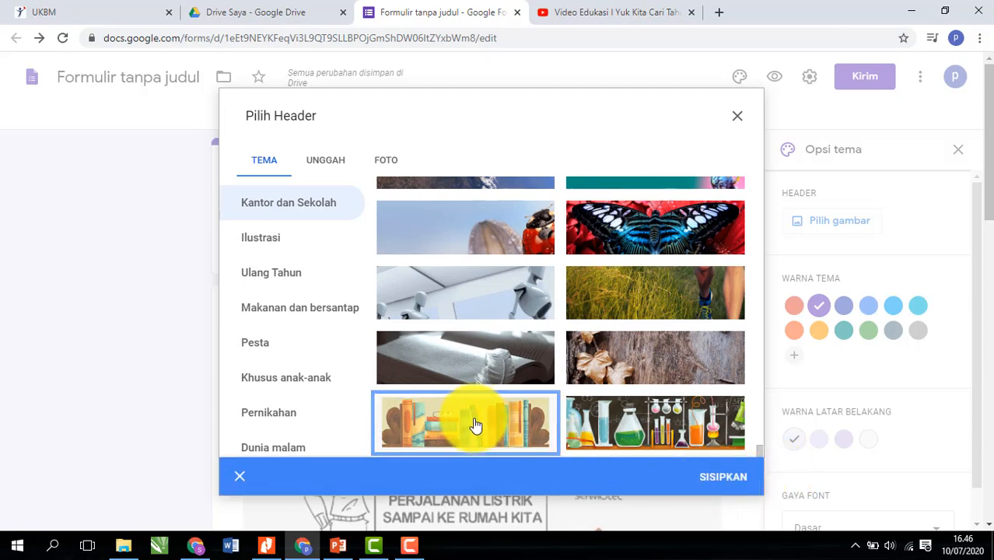
left_click(718, 484)
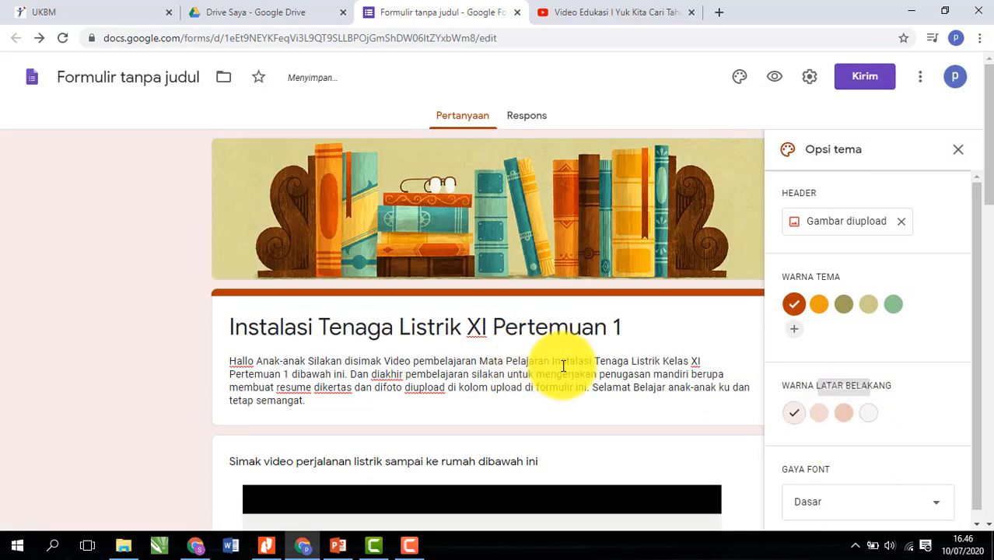
scroll(887, 447, "down", 1)
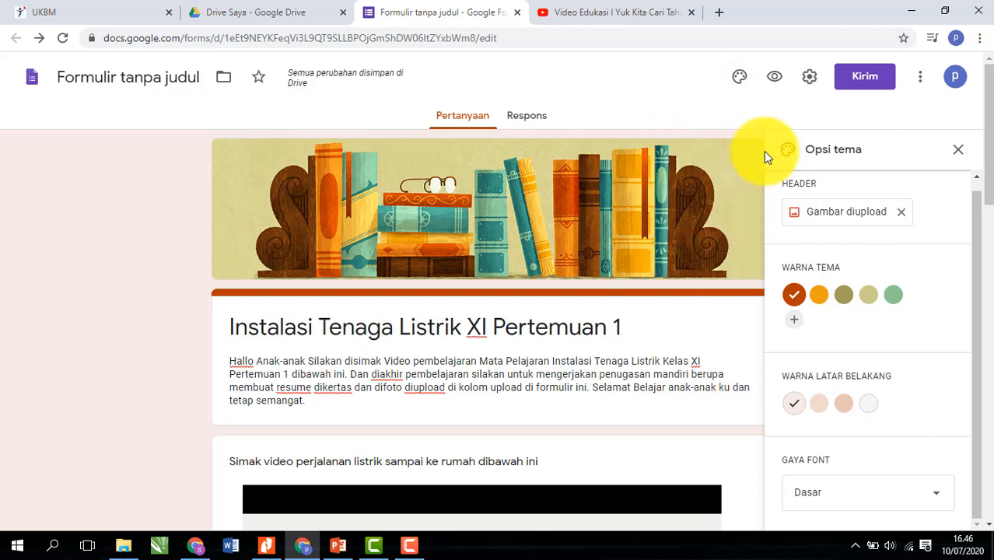
left_click(776, 81)
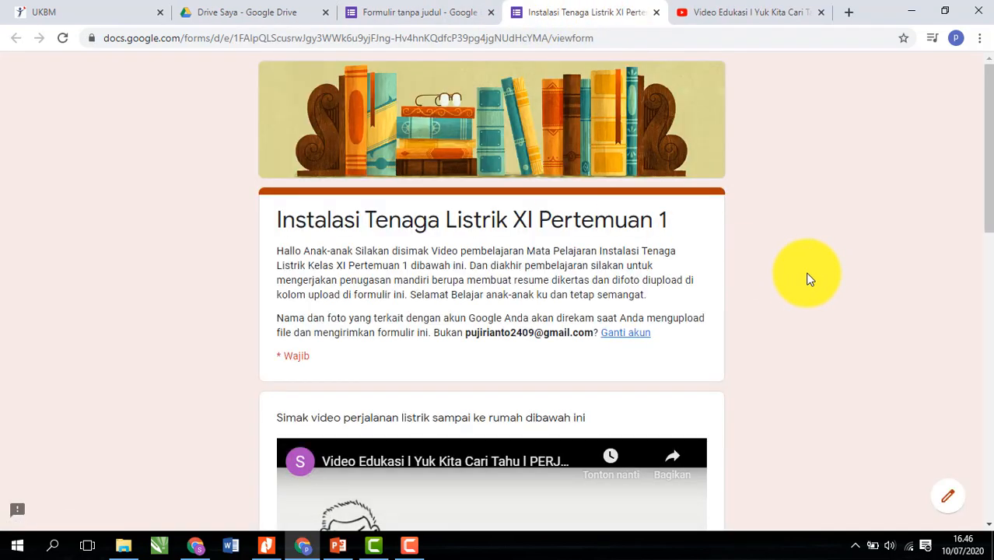
- In the respondent preview, check the class drop-down list and play then pause the embedded video
scroll(809, 279, "down", 1)
scroll(809, 279, "up", 1)
scroll(809, 279, "down", 2)
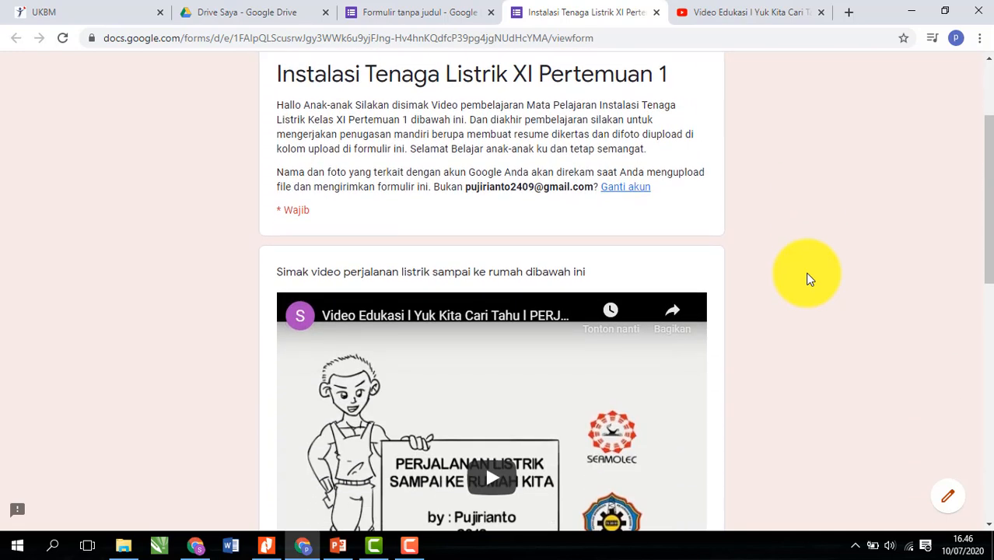
scroll(809, 278, "down", 4)
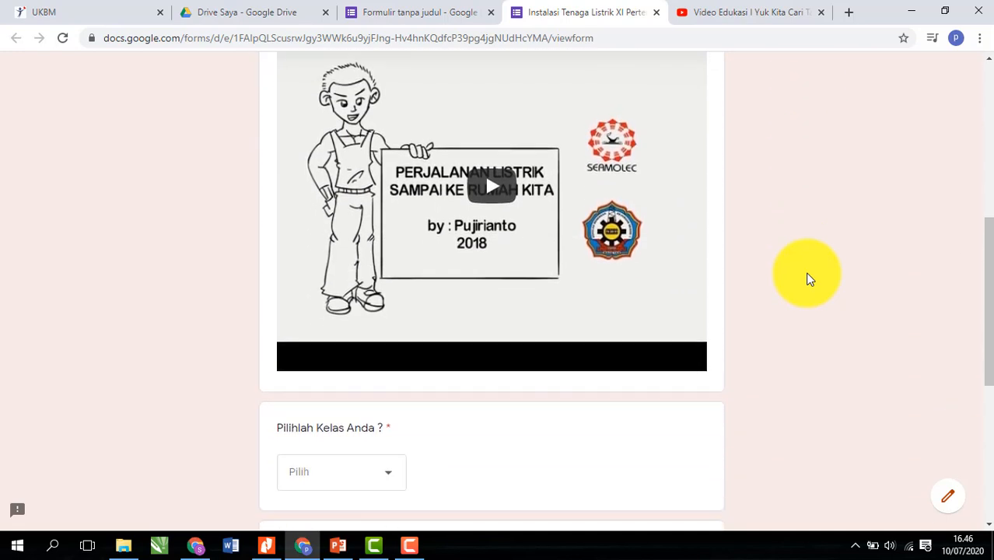
scroll(809, 279, "down", 2)
left_click(391, 335)
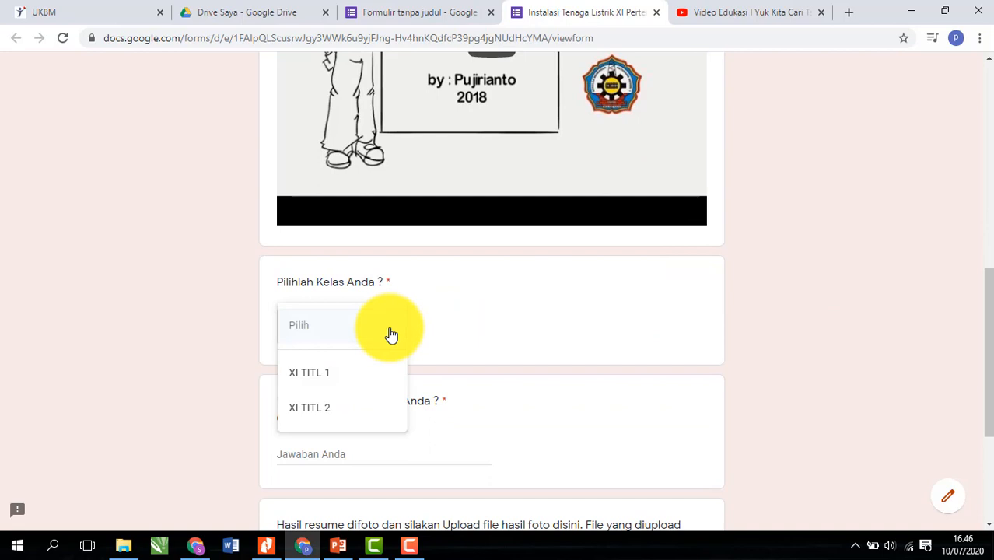
left_click(574, 300)
scroll(561, 288, "up", 3)
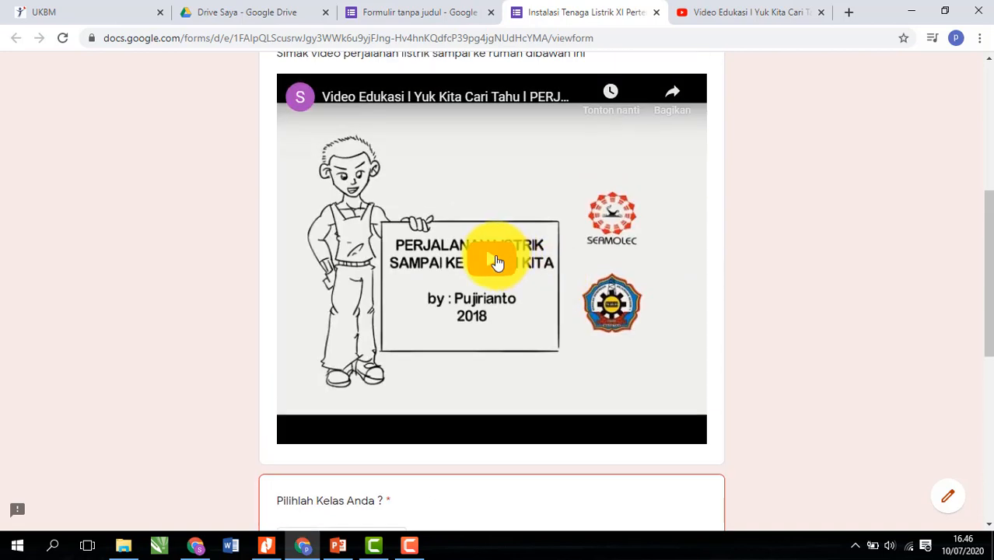
left_click(498, 262)
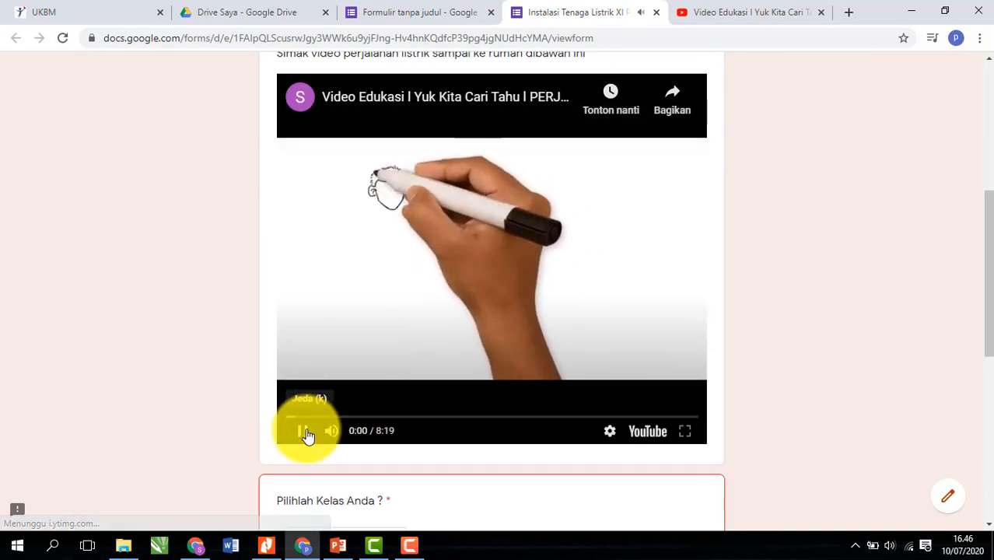
left_click(305, 432)
- Test the required name field and the file upload, then close the preview tab
scroll(697, 304, "down", 6)
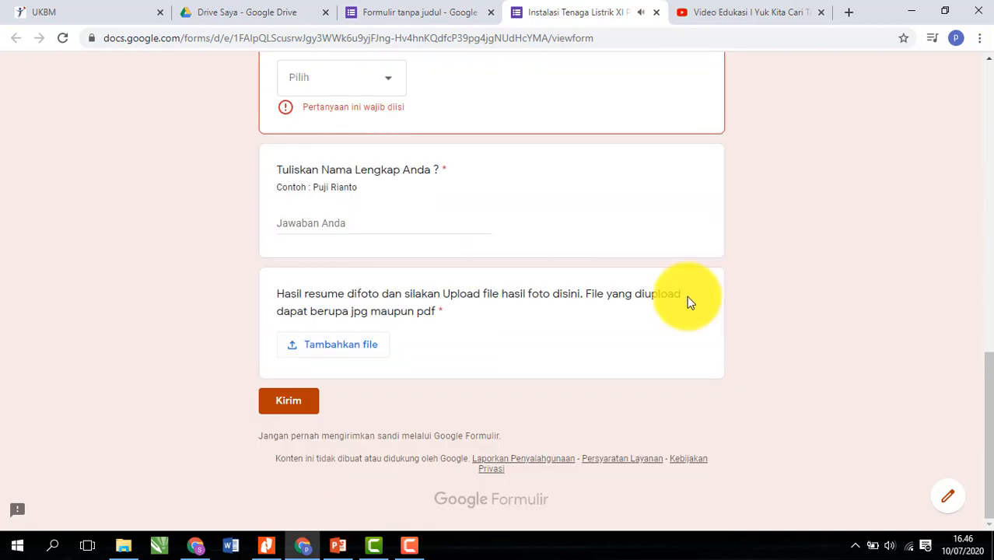
left_click(378, 223)
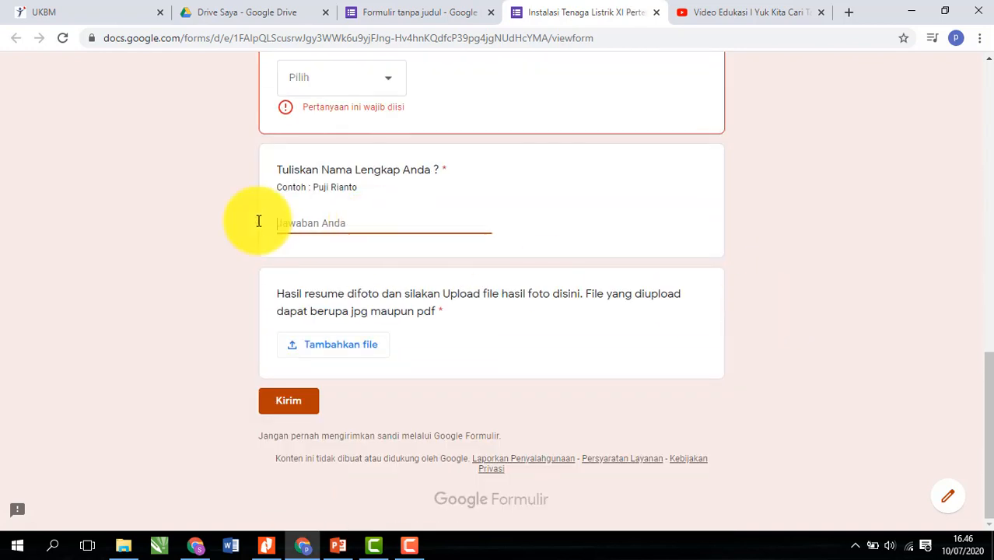
left_click(234, 286)
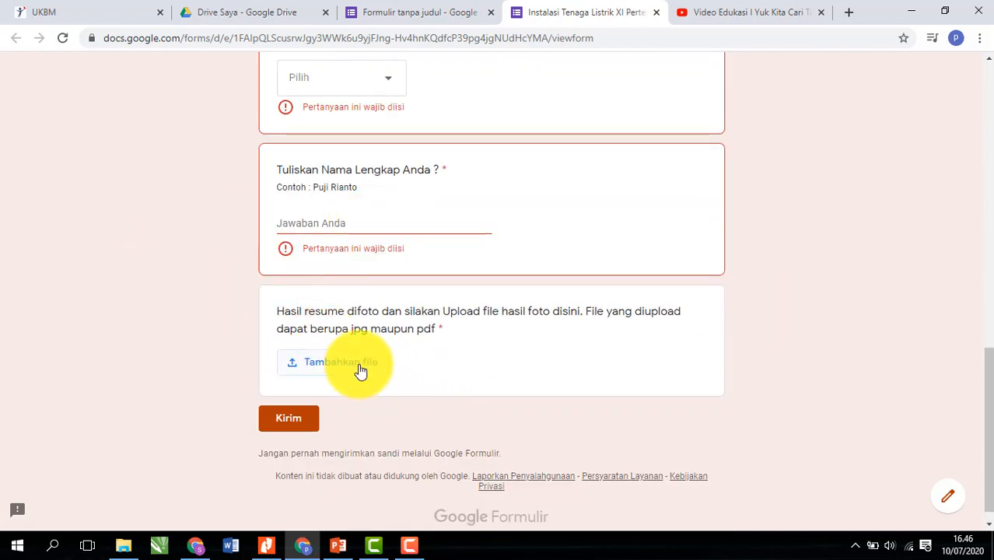
left_click(342, 363)
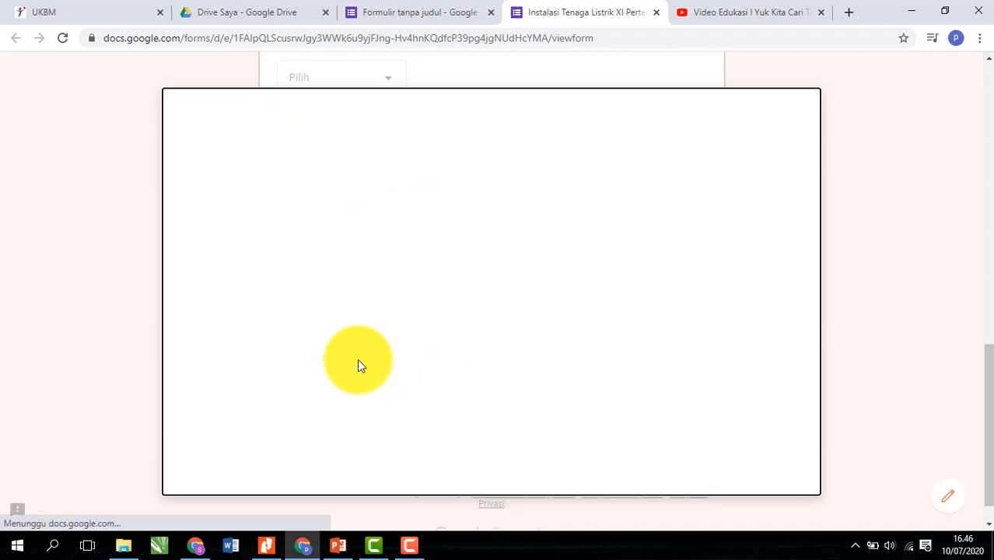
left_click(805, 114)
scroll(700, 233, "up", 15)
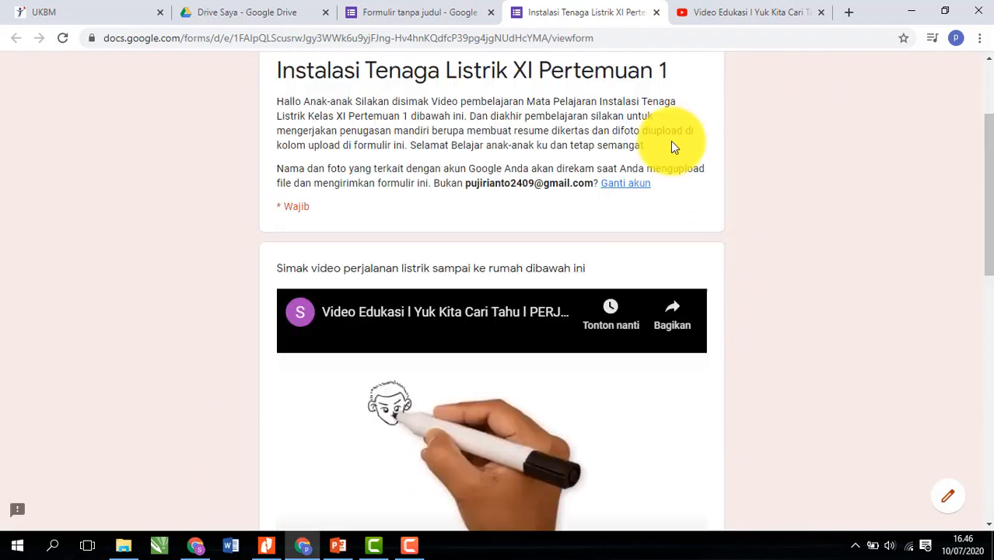
scroll(674, 148, "up", 2)
left_click(657, 14)
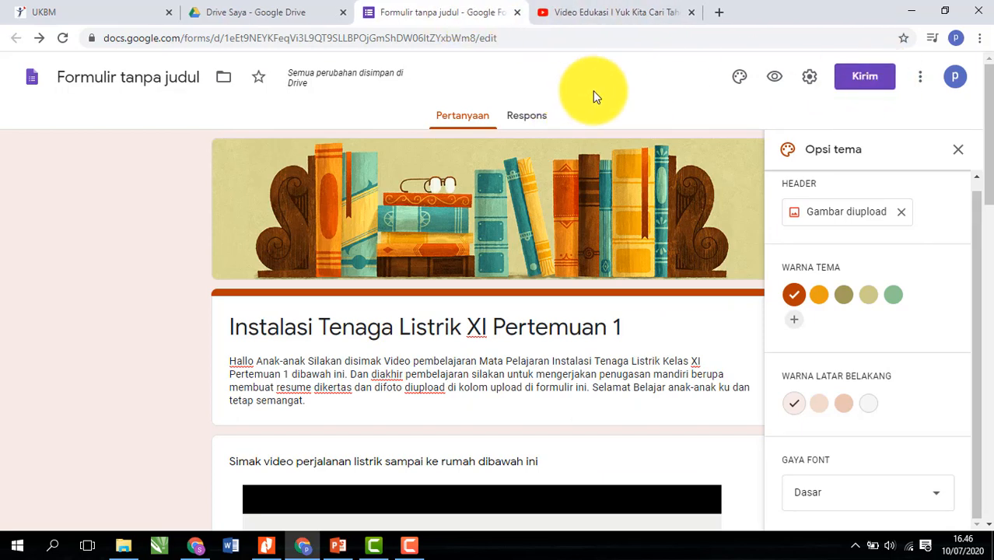
- In Presentasi settings, turn off the submit-another-response link and start the confirmation message 'Terima kasih'
left_click(811, 80)
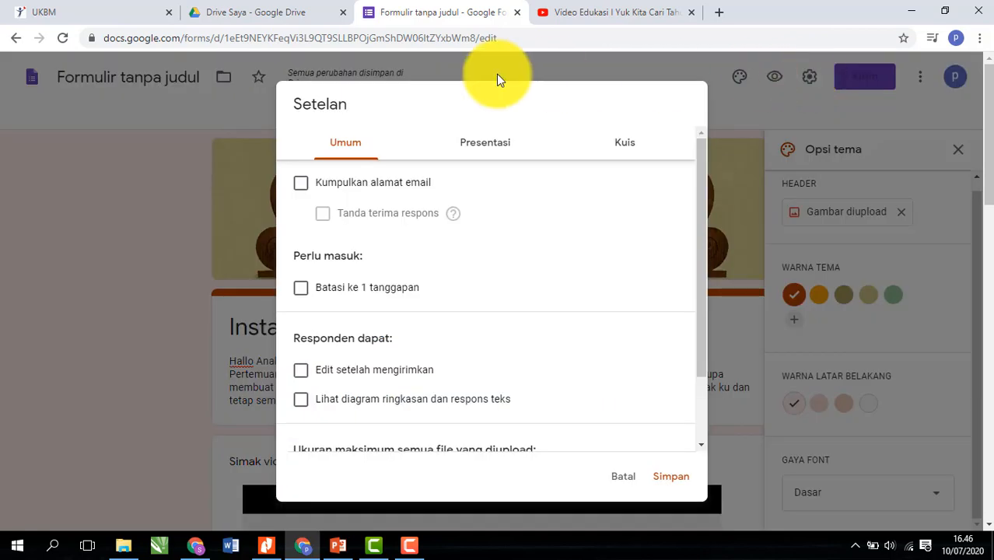
left_click(485, 146)
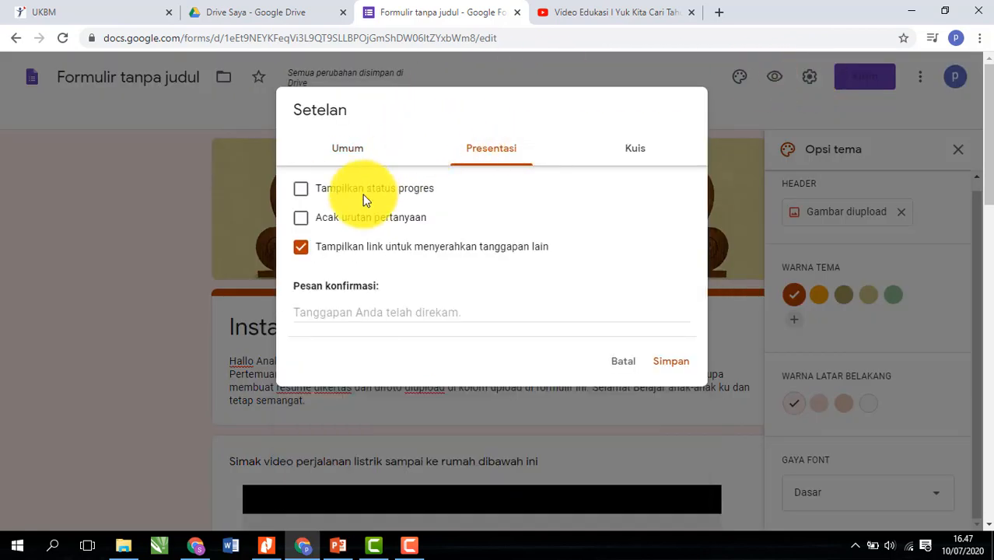
left_click(336, 246)
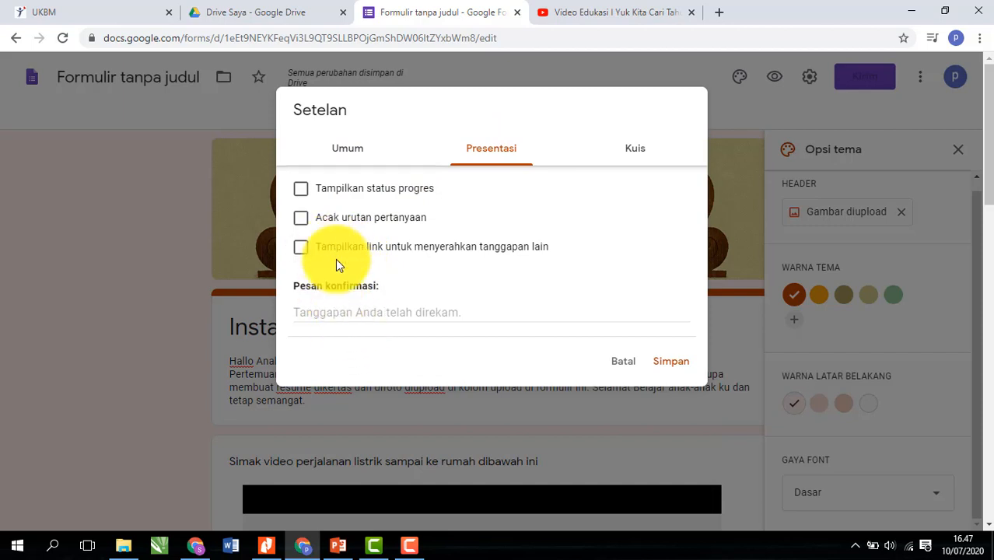
left_click(363, 313)
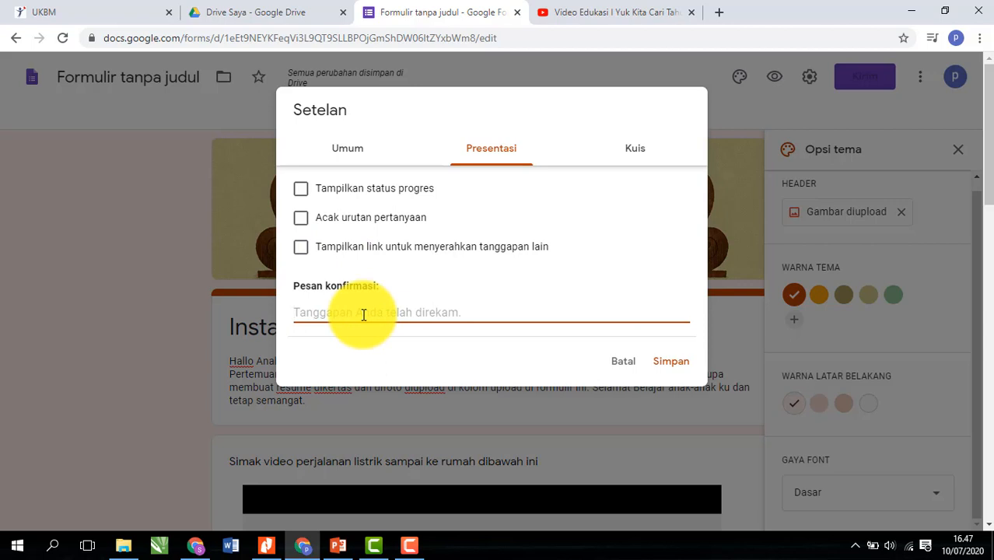
type("Terima k")
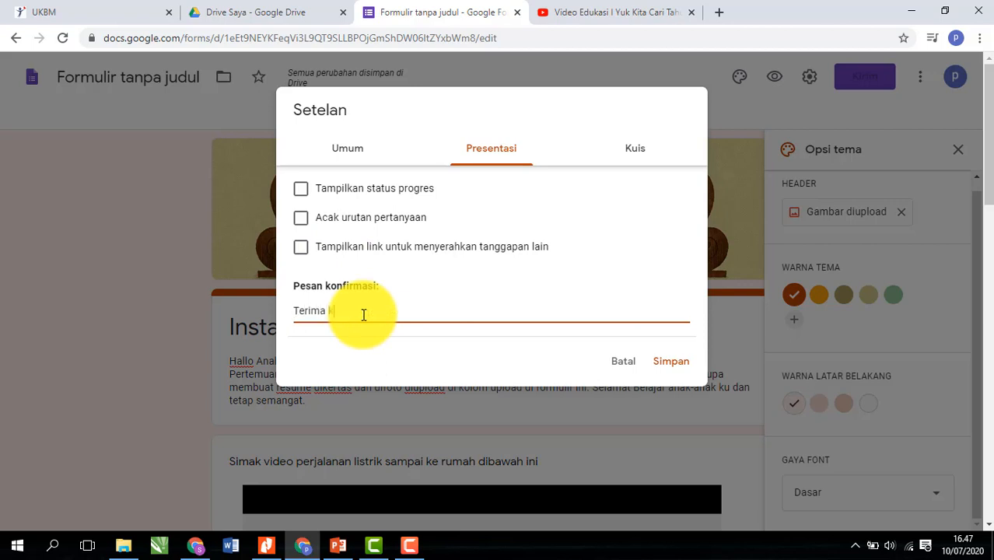
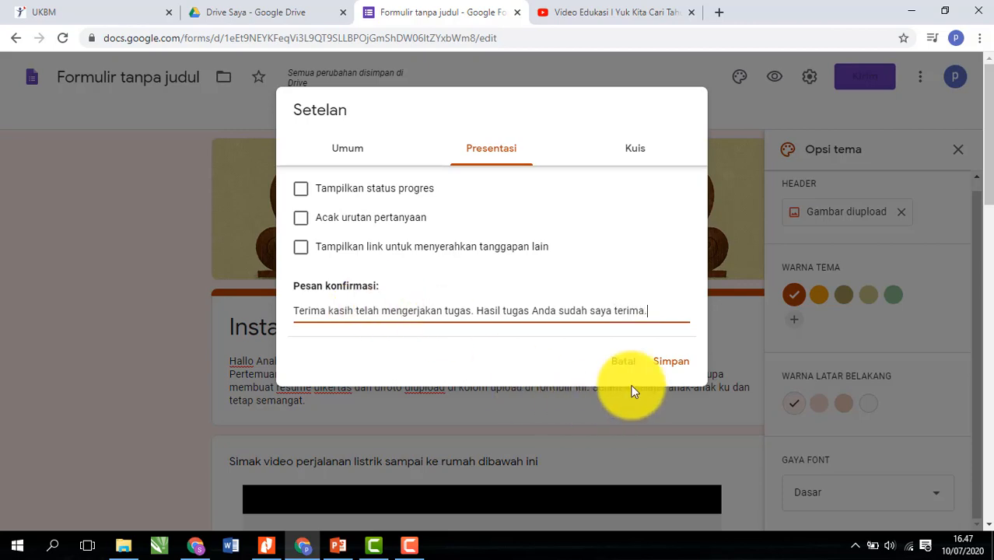
- Save the settings with the 'Terima kasih telah mengerjakan tugas…' confirmation message
left_click(669, 366)
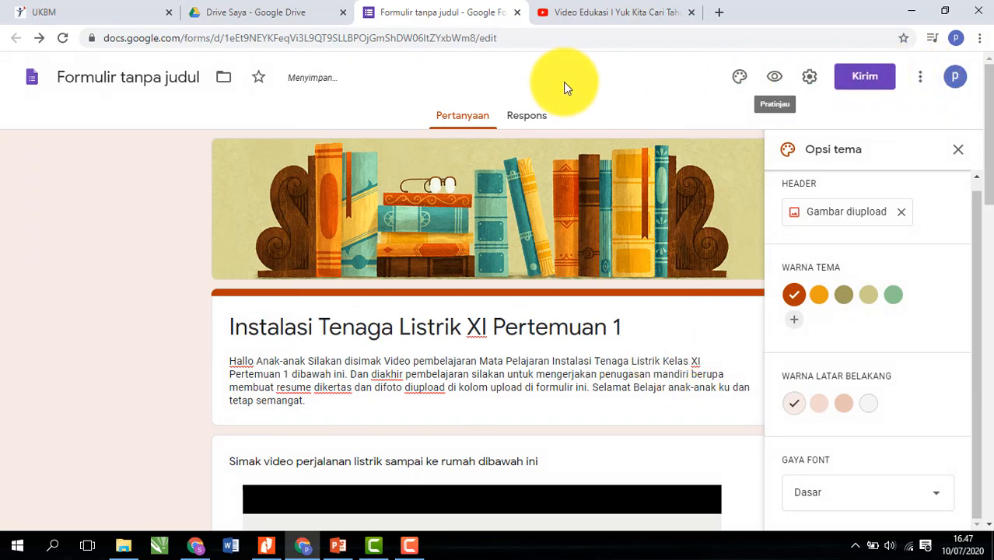
- Copy the shortened forms.gle share link to the clipboard and show the desktop
left_click(866, 77)
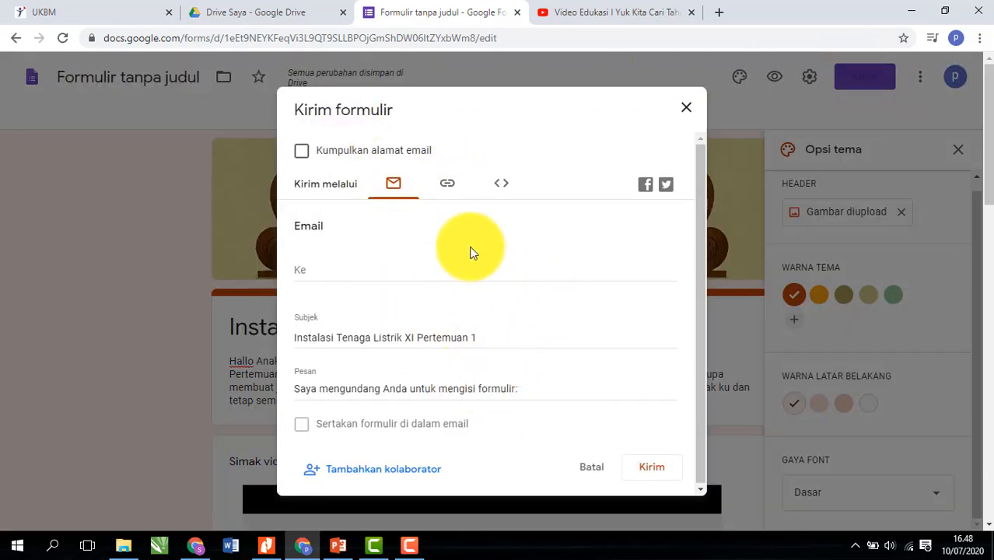
left_click(448, 185)
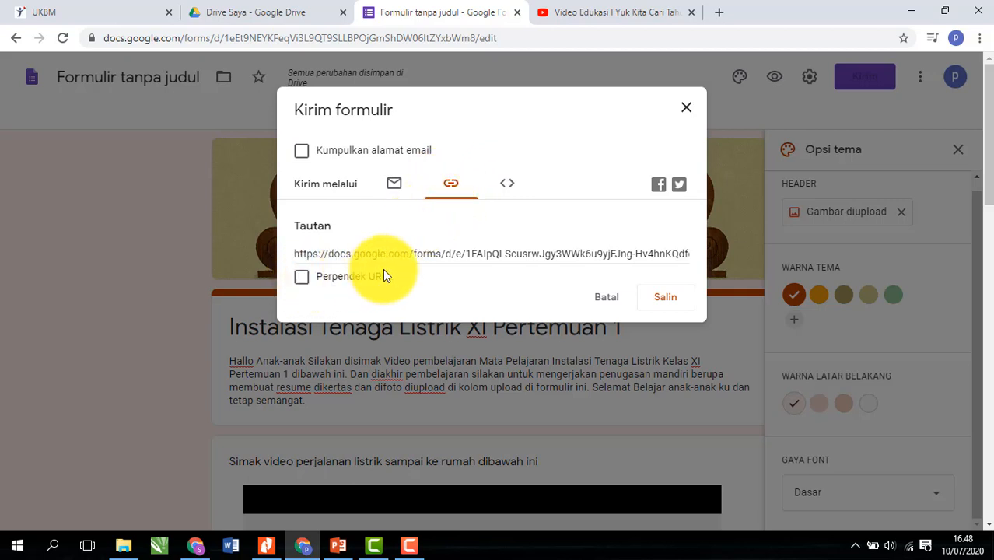
left_click(305, 280)
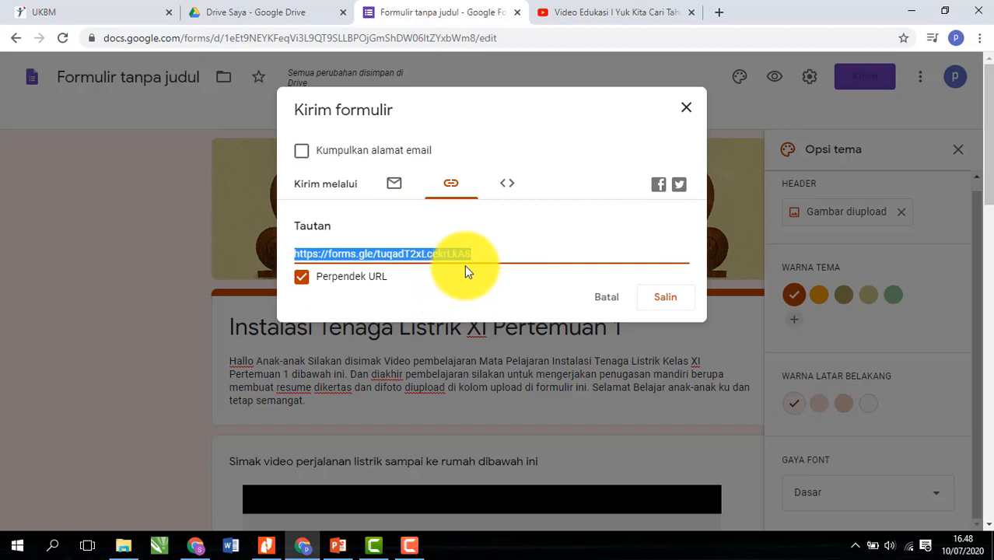
left_click(664, 301)
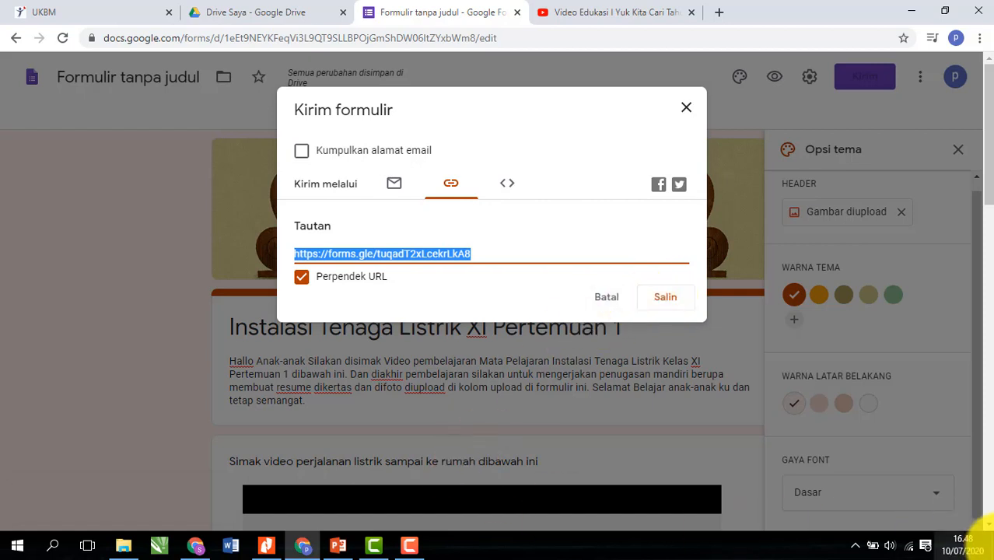
left_click(991, 546)
- Refresh the desktop and open the 'data tugas daring' Word document
right_click(565, 345)
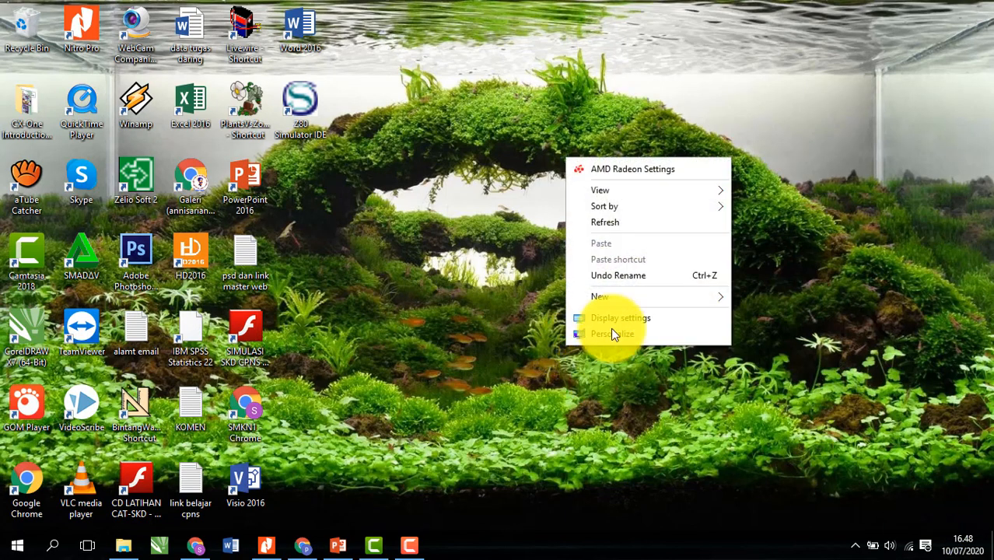
left_click(624, 224)
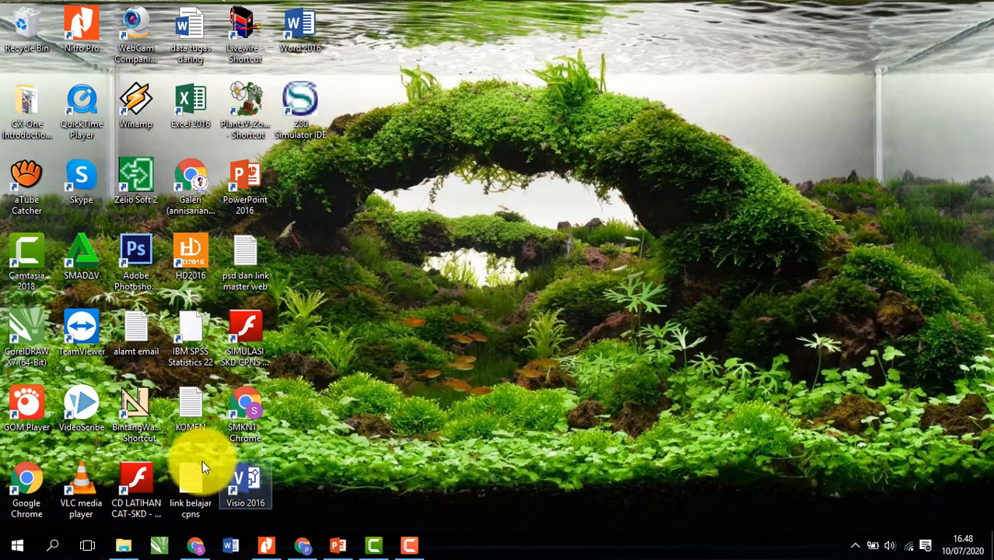
double_click(190, 30)
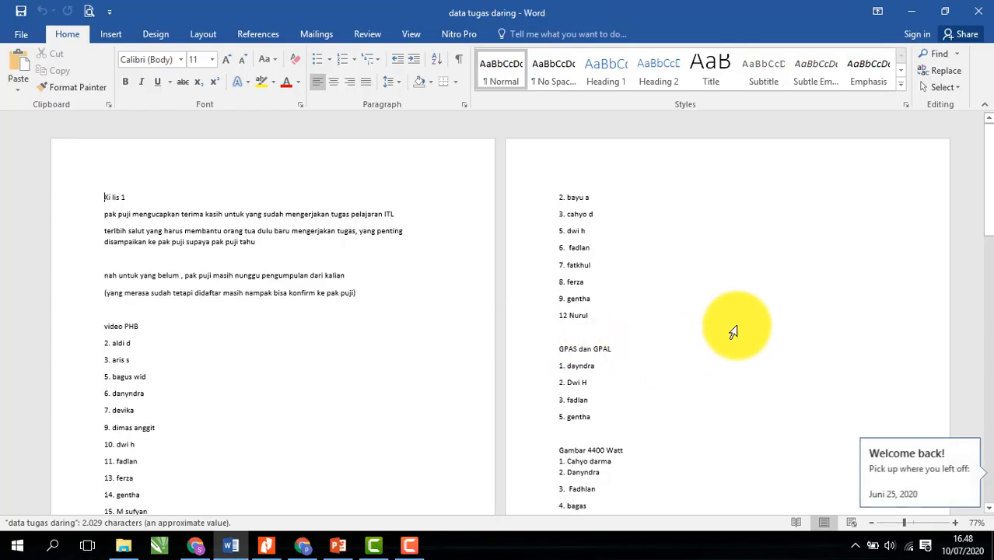
- Scroll to the end of the document and place the cursor below the last link
left_click_drag(986, 145, 988, 447)
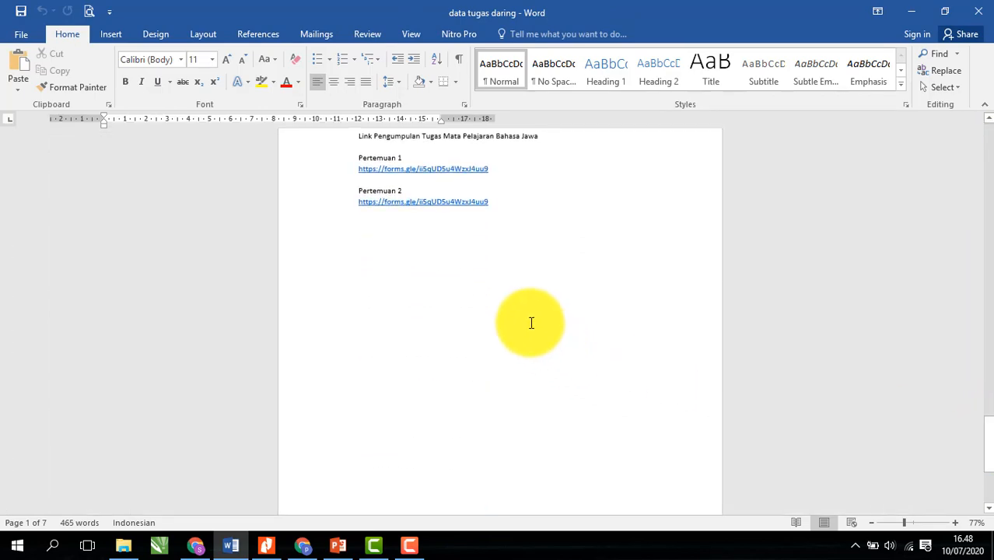
scroll(479, 268, "down", 1)
left_click(443, 217)
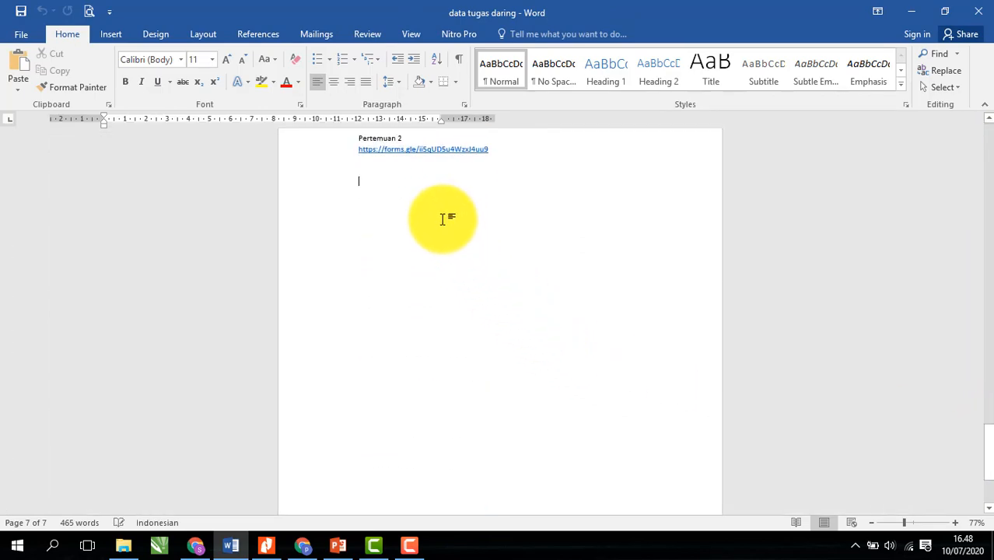
left_click(920, 520)
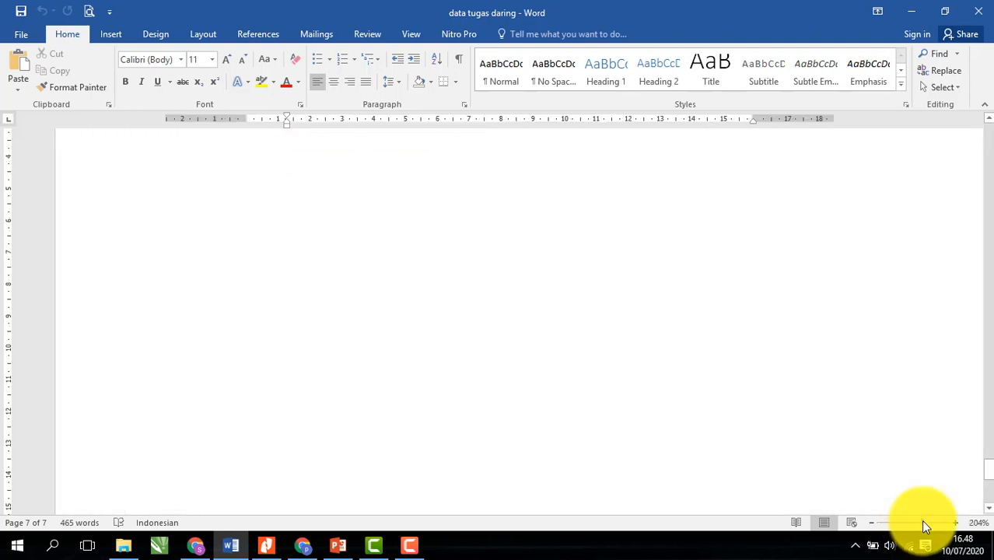
left_click(913, 520)
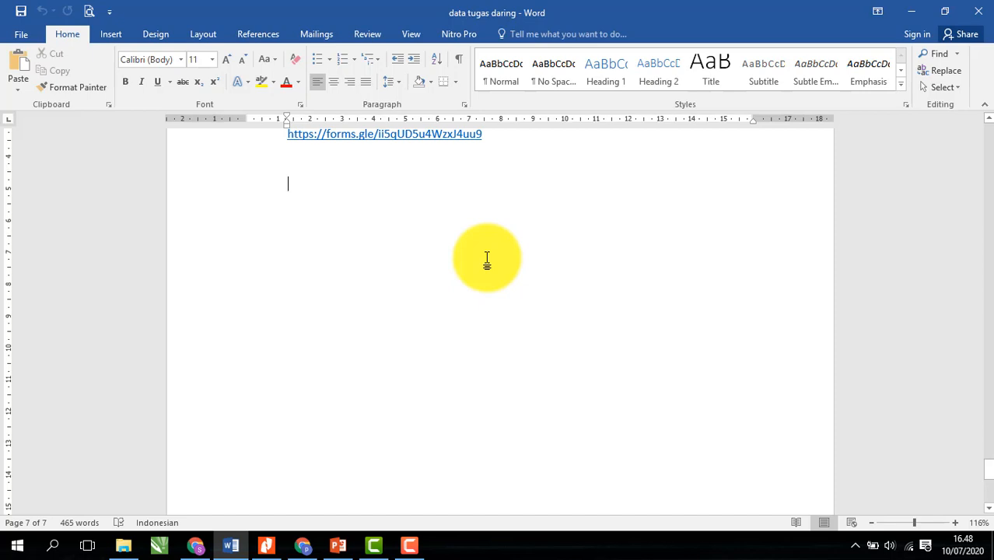
- Type the greeting 'Assalamualaikum wrwb', 'selamat pagi anak-anakku', and begin 'Untuk pembelajaran'
type("As")
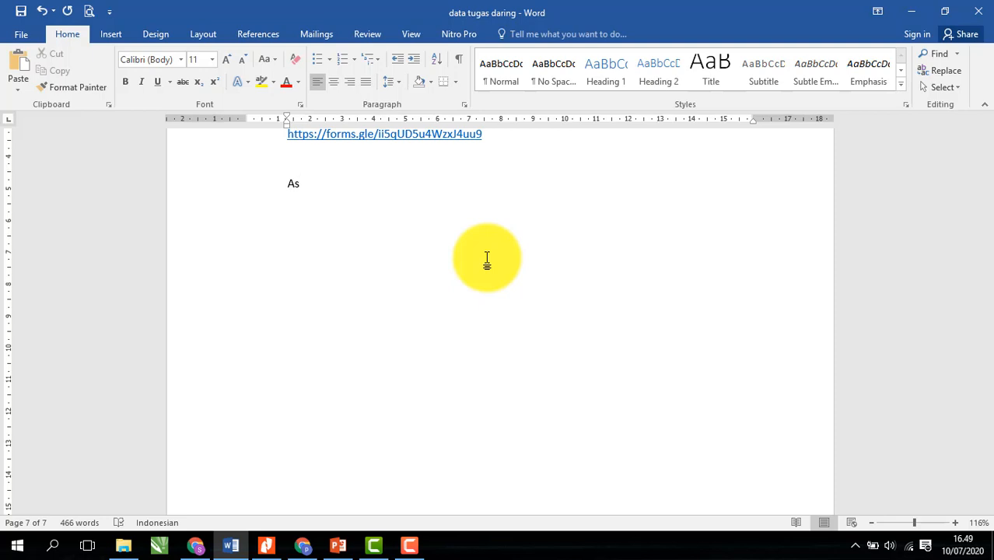
type("salamualaikum wr")
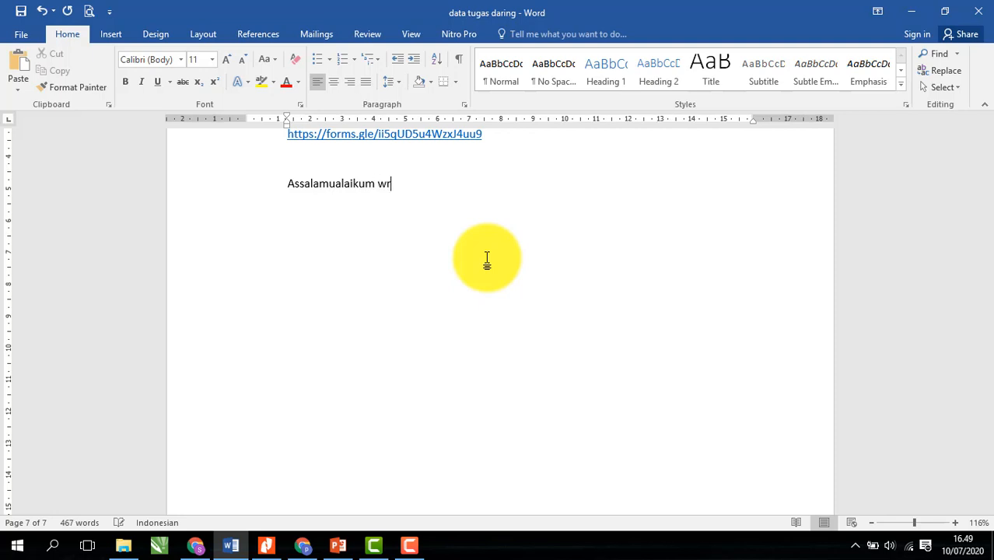
type("wb")
type("se")
type("lamat pagi ")
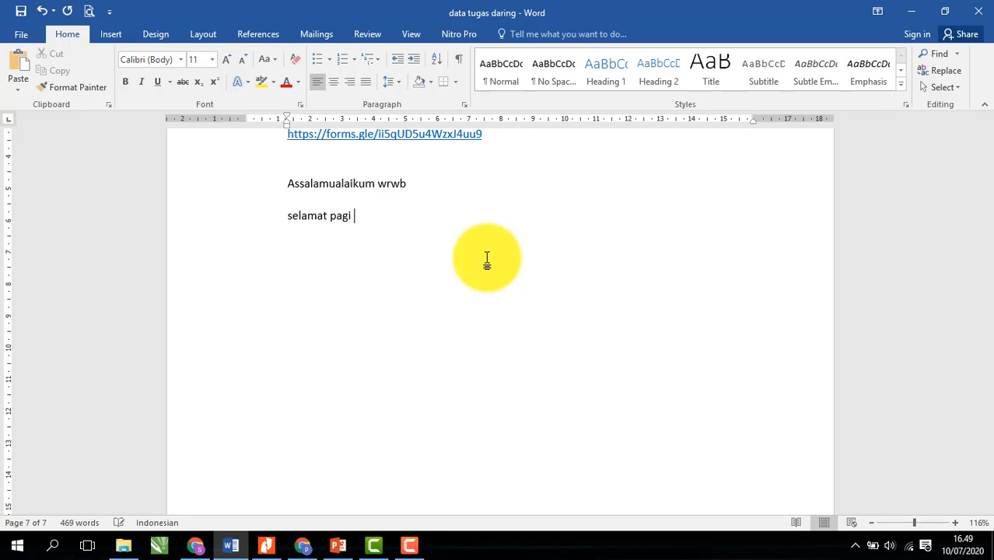
type(" anak-anakku")
key("Return")
type("ba")
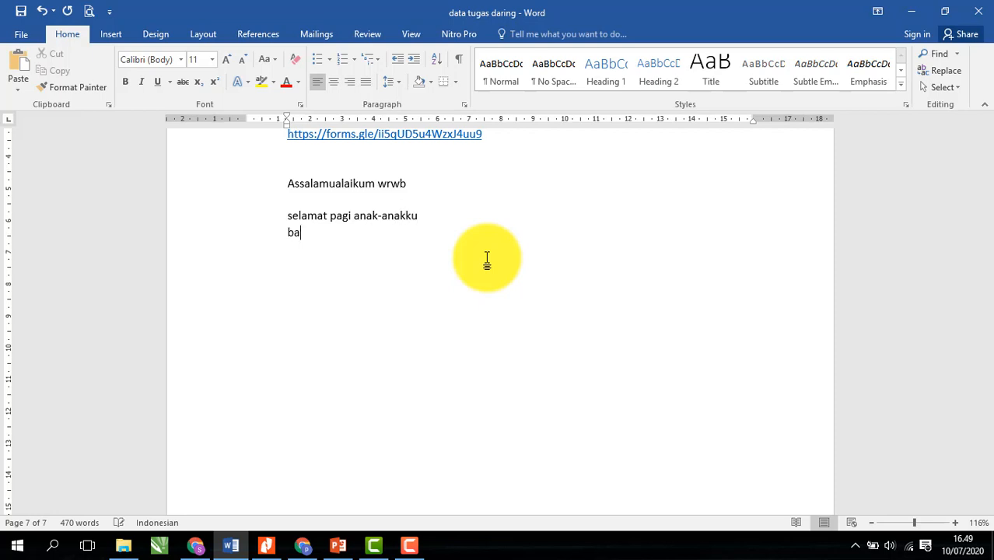
type("gaimana kabar kalian")
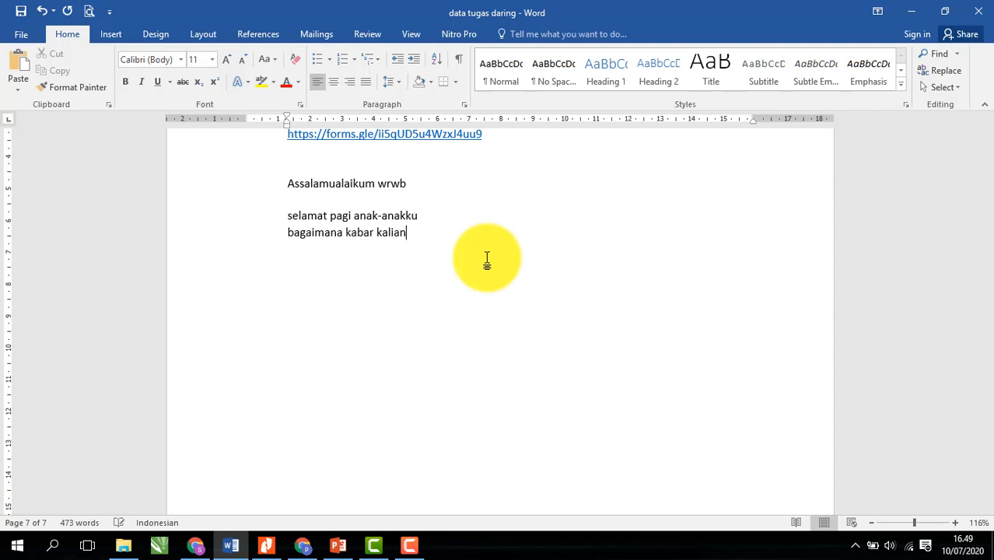
type(", semoga sehat selalu ya  ")
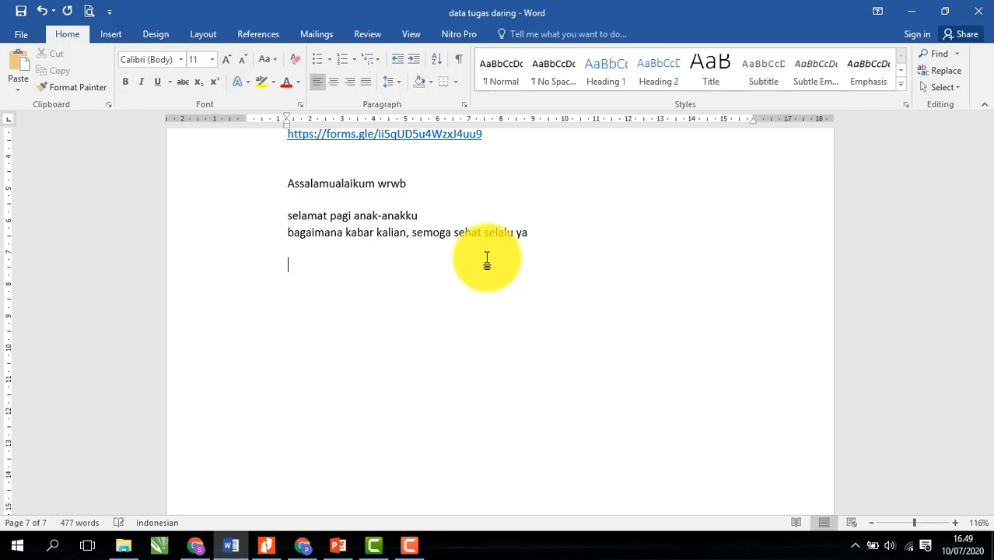
type("Untuk pembelajaran")
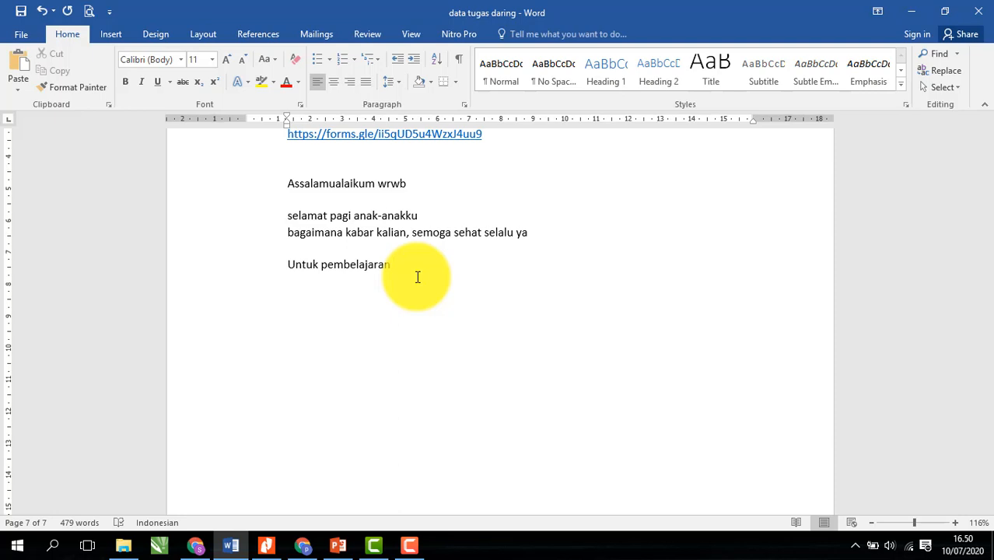
- Finish the sentence telling students to open the address below and do the assigned task
type("pada hari ini kalian bisa mengam")
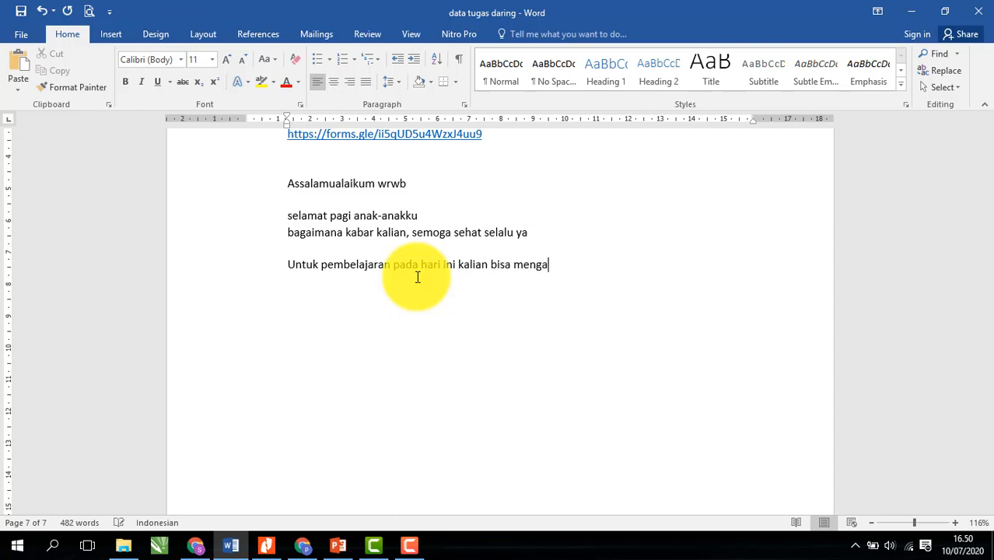
key("BackSpace")
key("BackSpace")
type("akses dialamat dib")
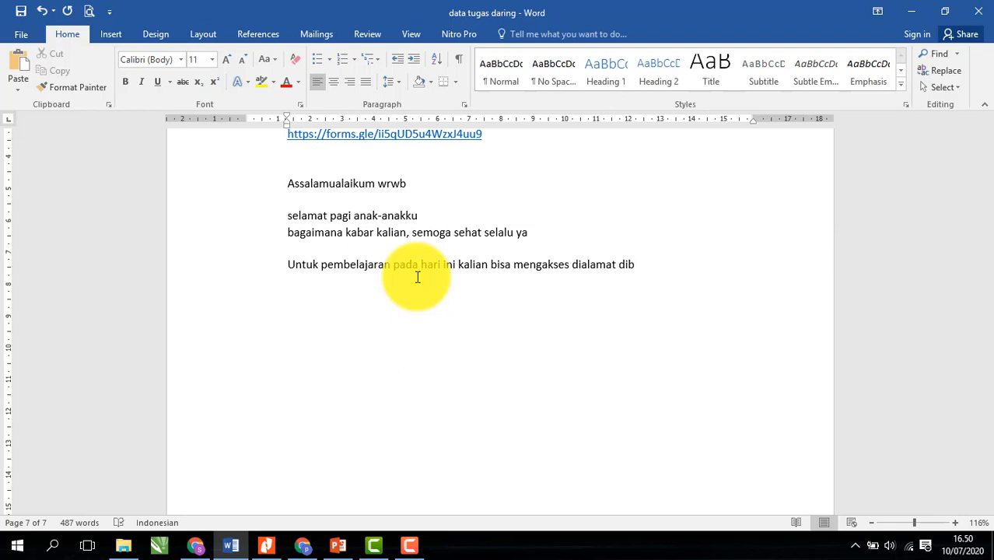
type("awah ini dan diakhir ")
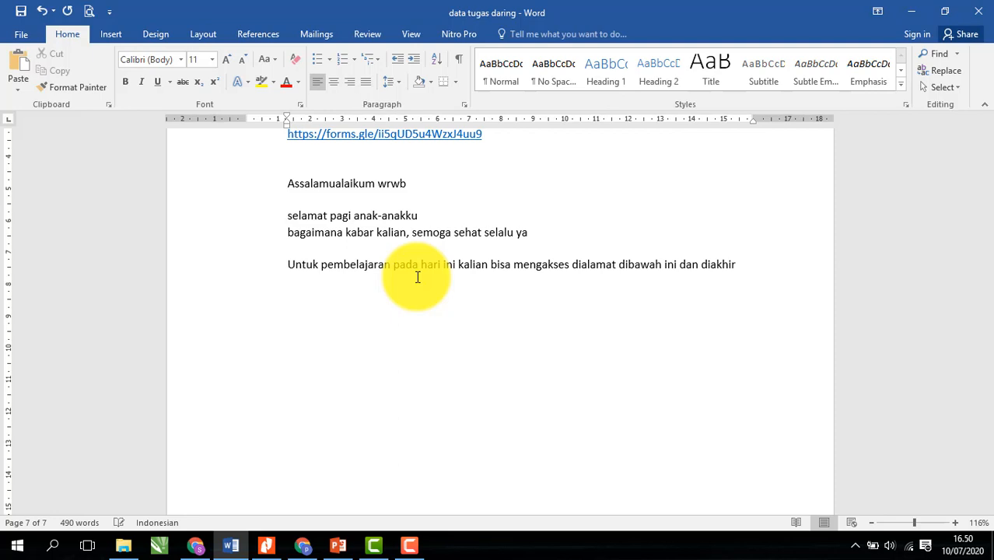
type("pe")
key("BackSpace")
key("BackSpace")
key("BackSpace")
key("BackSpace")
key("BackSpace")
key("BackSpace")
key("BackSpace")
key("BackSpace")
key("BackSpace")
key("BackSpace")
type("t dibawah ini dan untuk menambah penge")
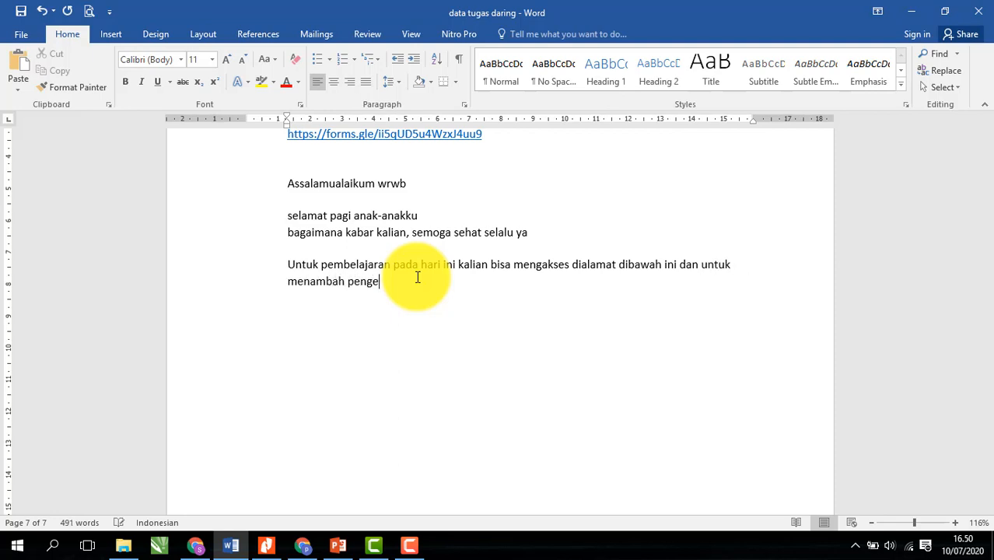
type("tahuan kalian dengan mengerja")
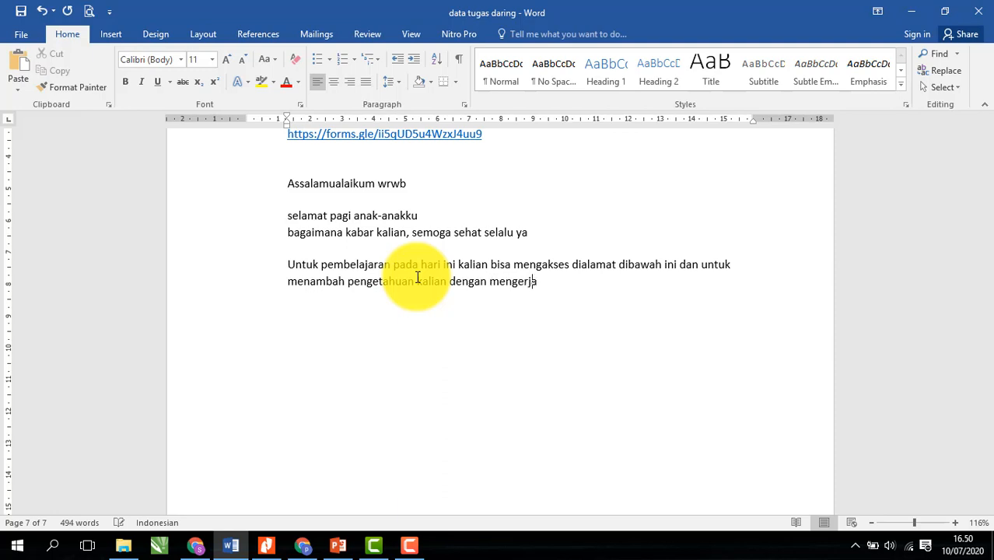
type("kan tugas yang p")
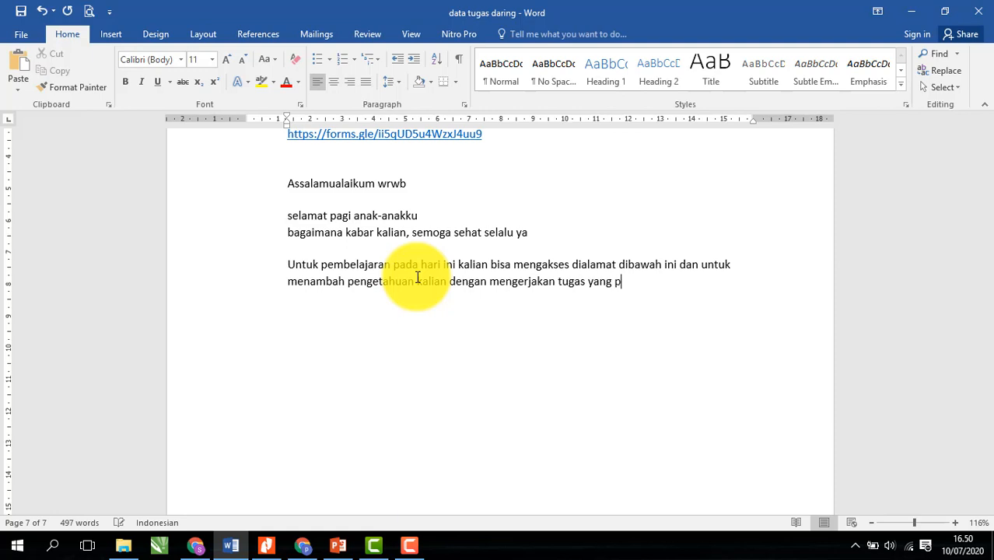
type("ak guru berikan")
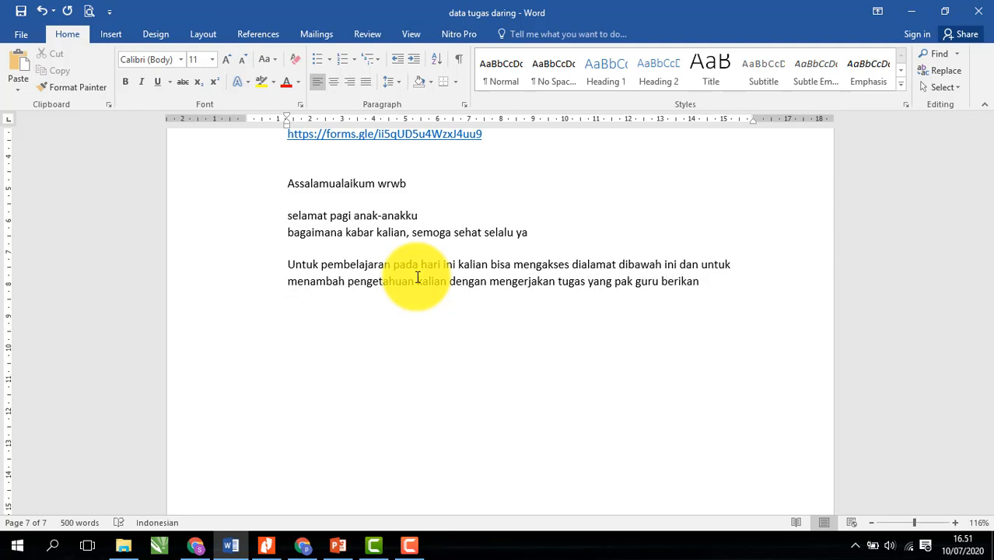
type("https://forms.gle/tuqadT2xLcekrLkA8")
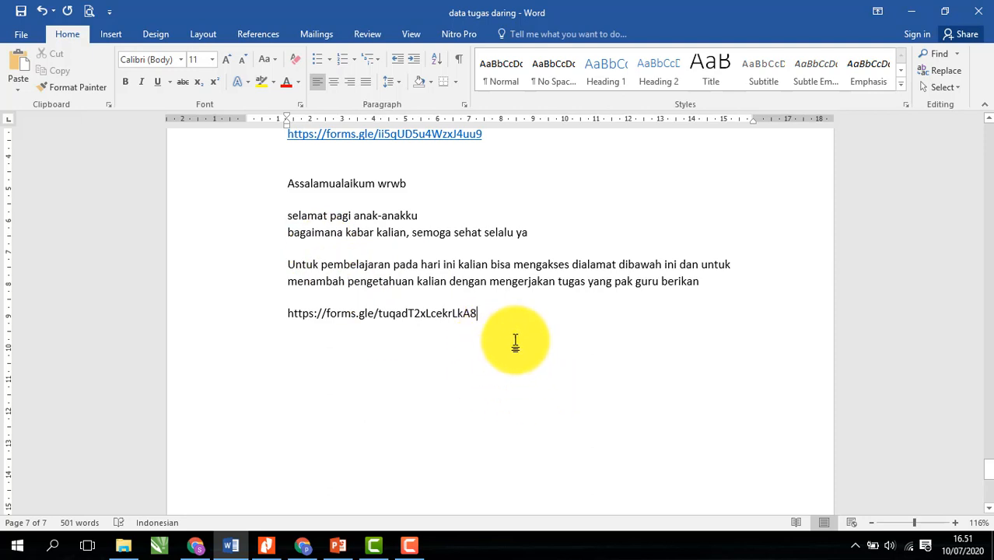
key("Return")
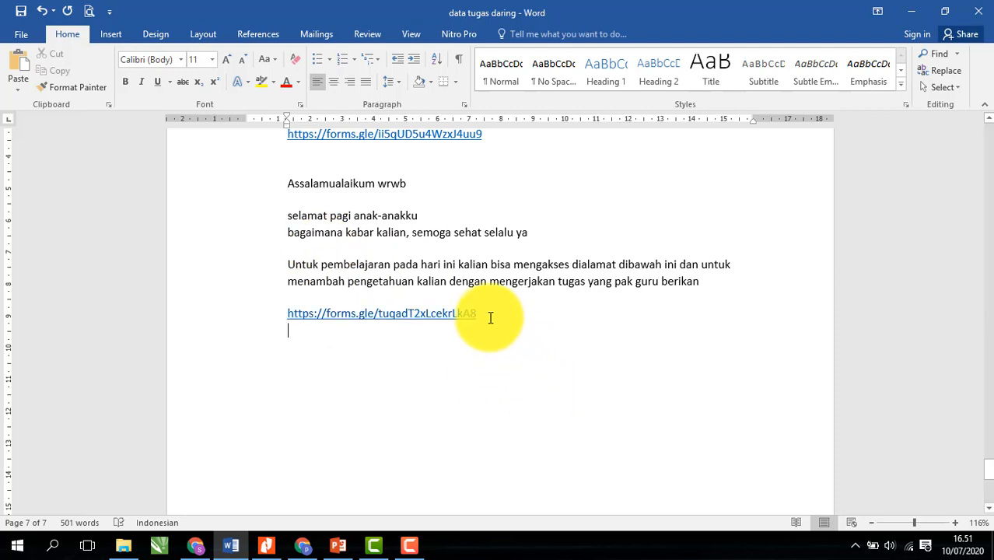
left_click_drag(476, 313, 284, 187)
left_click(480, 321)
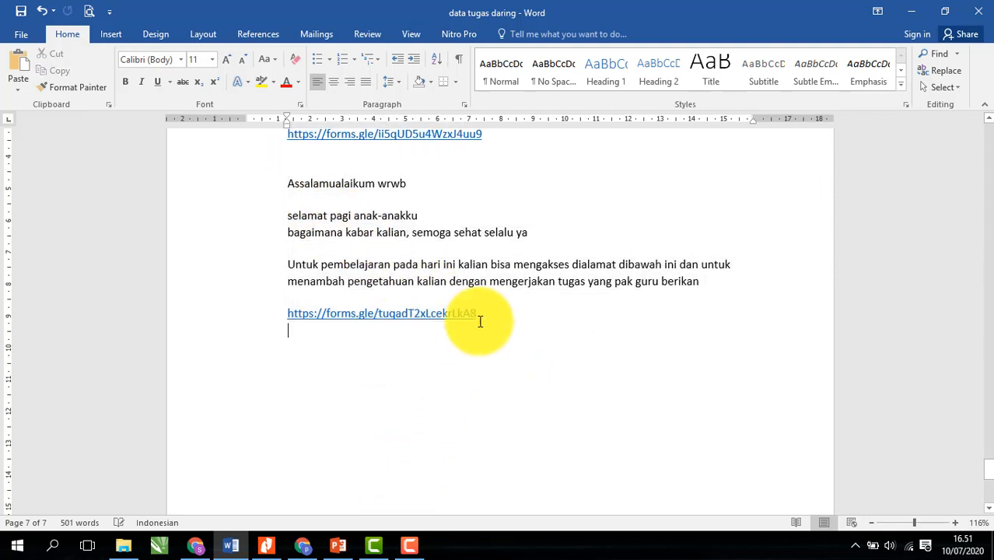
left_click_drag(477, 322, 290, 187)
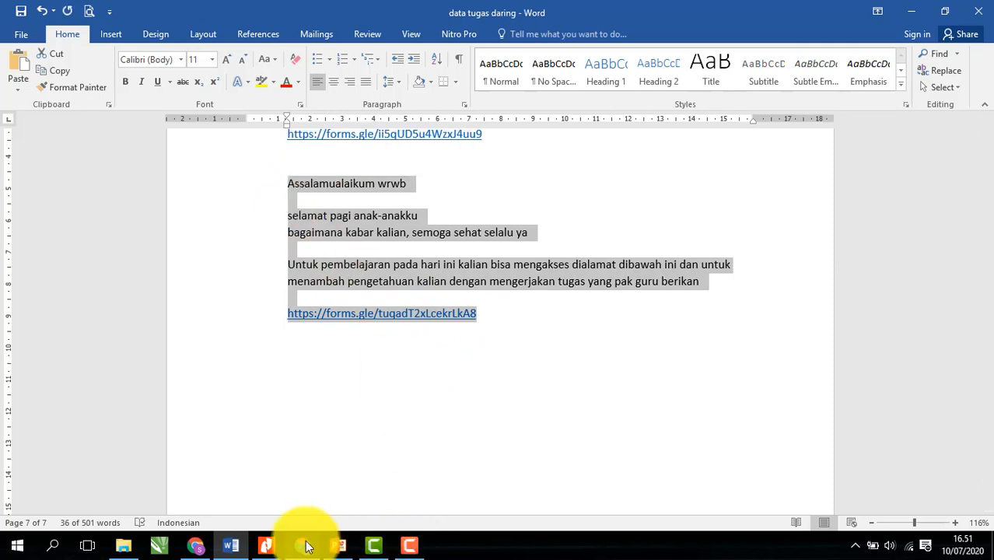
- Return to the Chrome window showing the 'Instalasi Tenaga Listrik XI Pertemuan 1' form editor
left_click(196, 545)
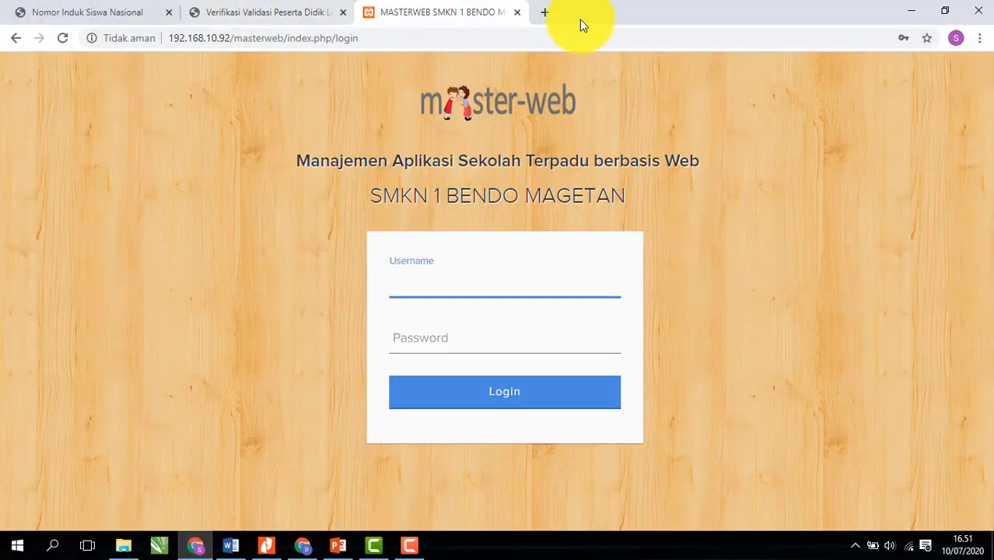
left_click(544, 13)
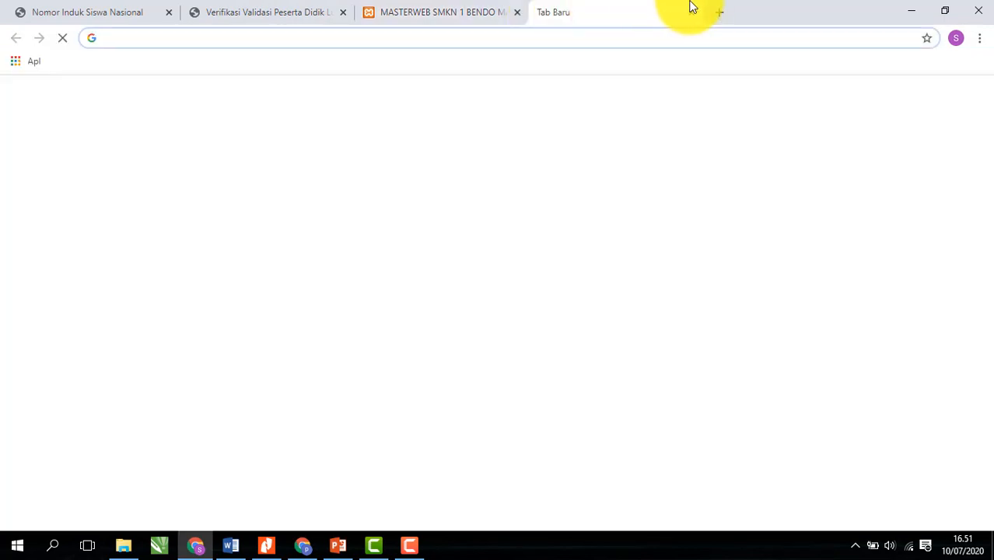
left_click(911, 11)
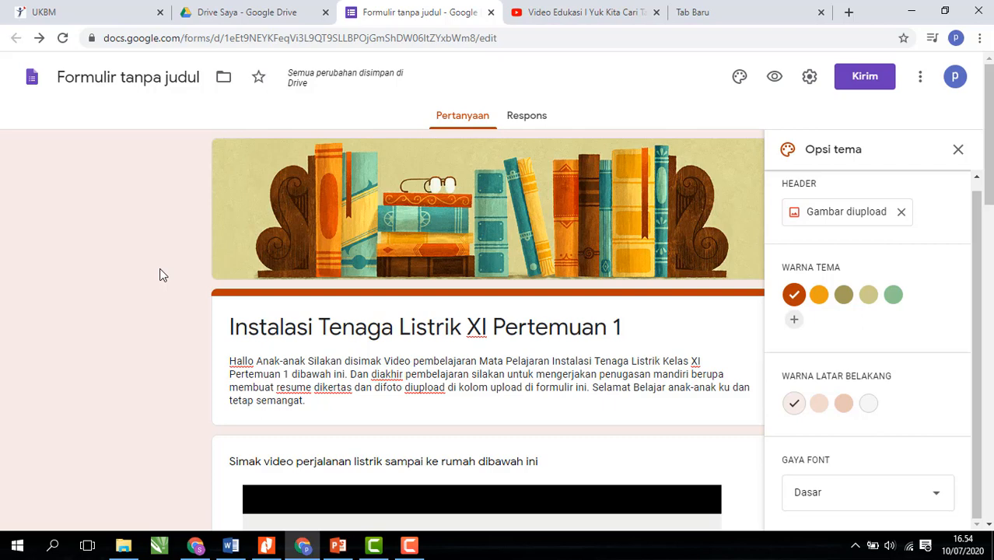
- Close the theme panel, check the Respons tab shows 0 responses, and minimise Chrome
left_click(965, 156)
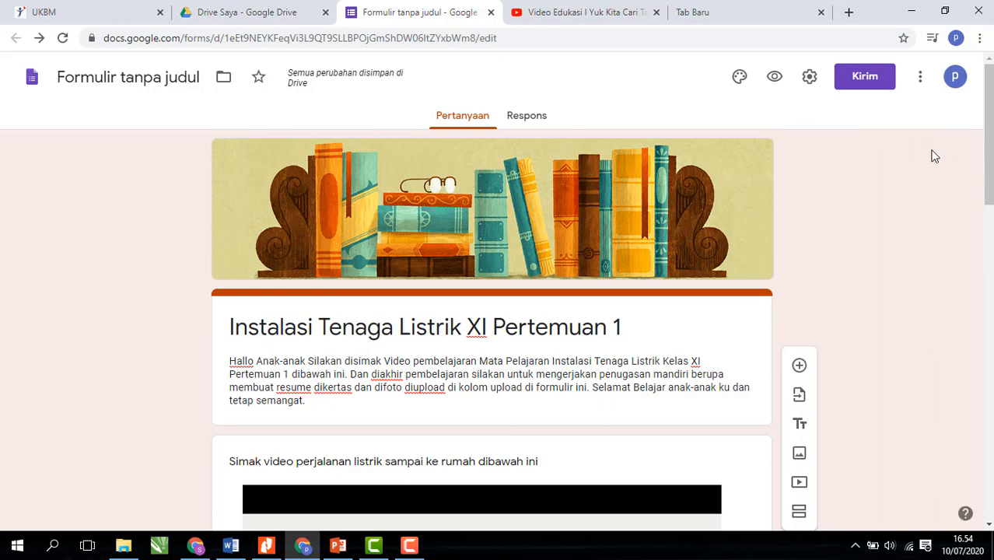
left_click(534, 117)
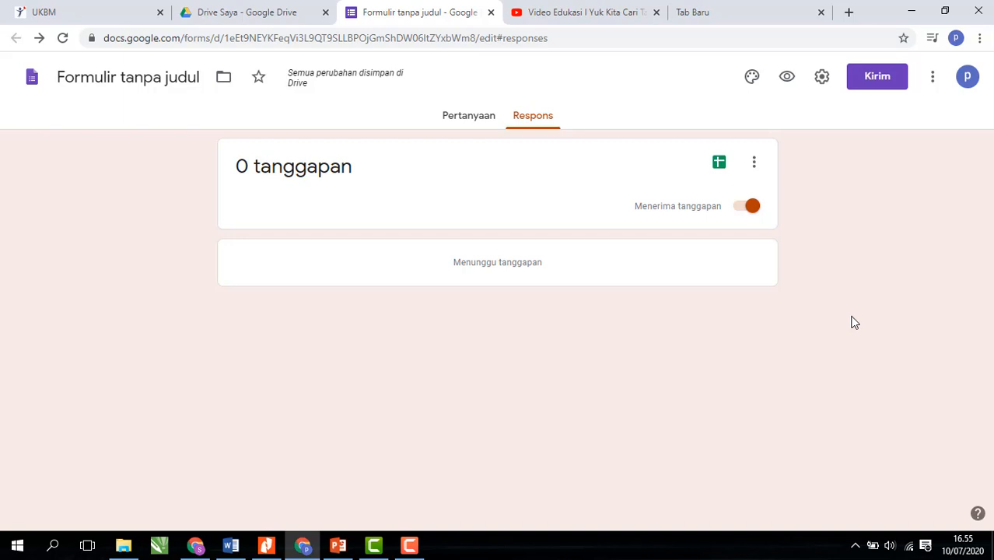
left_click(915, 9)
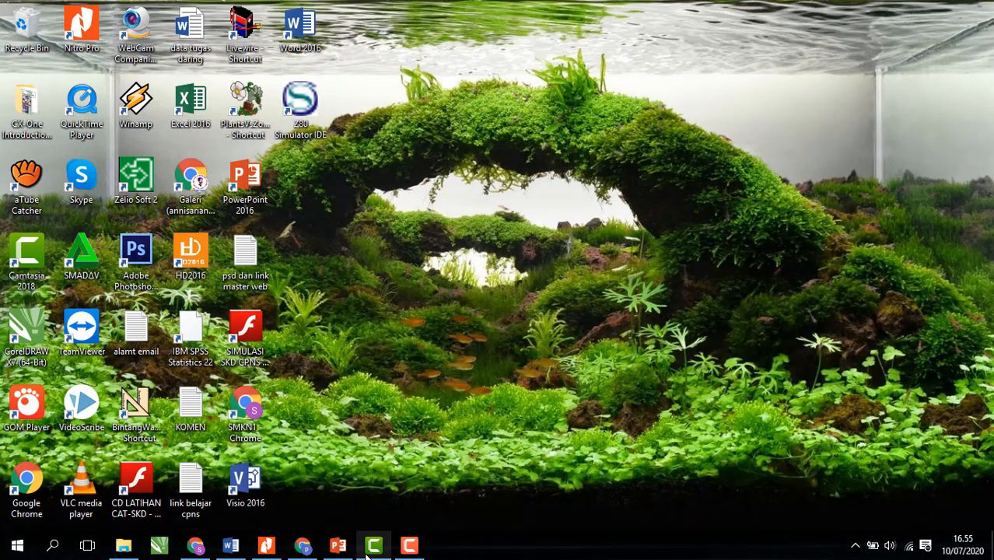